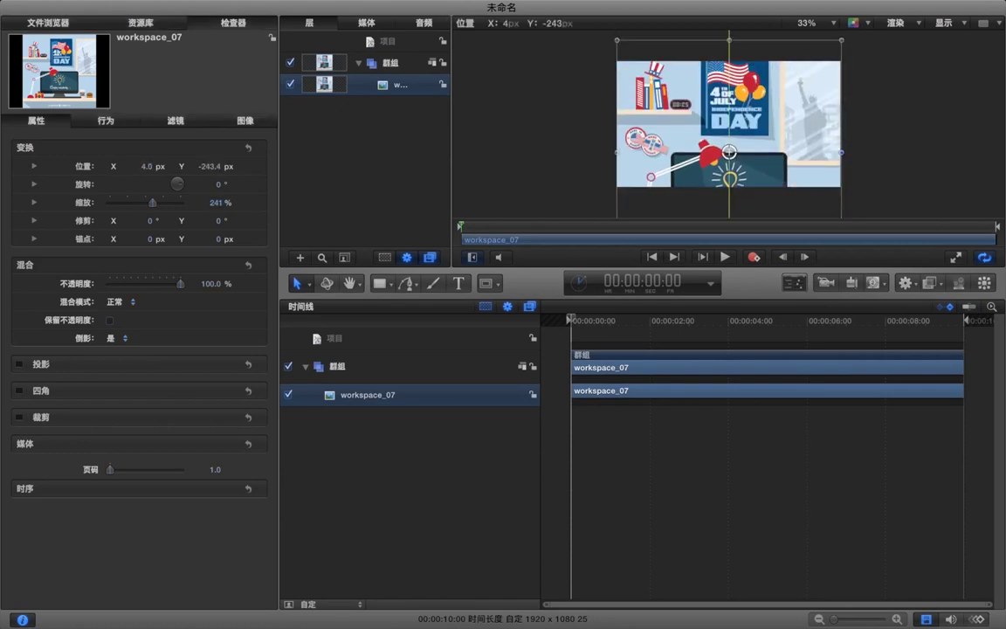
- Scale the workspace_07 image to 245% and shift it horizontally to about X 0.5 px, leaving nothing selected
{"action": "left_click_drag", "start_coordinate": [216, 201], "coordinate": [219, 201]}
{"action": "left_click_drag", "start_coordinate": [729, 152], "coordinate": [729, 152]}
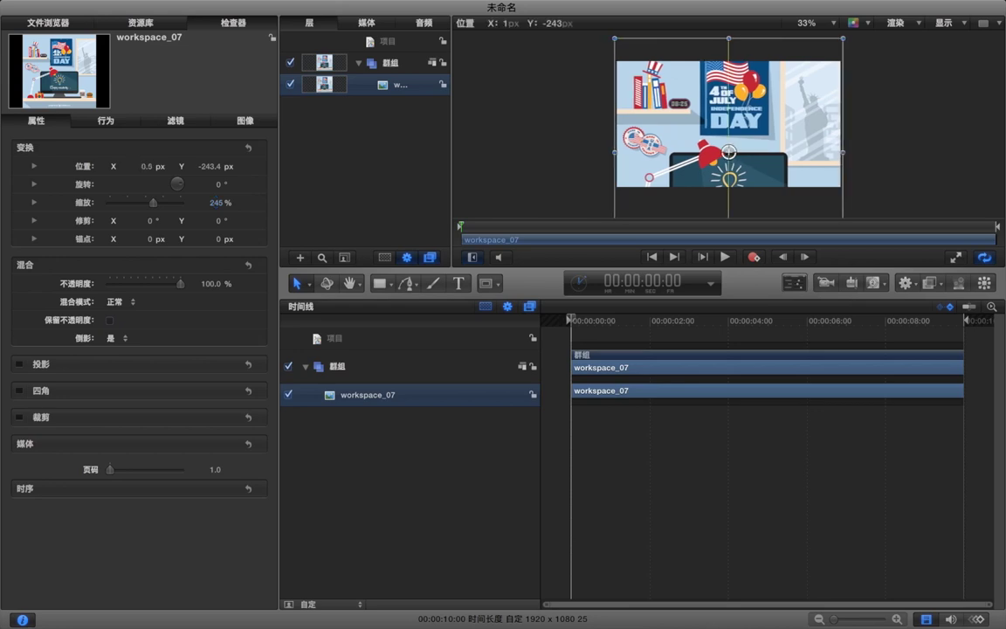
{"action": "key", "text": "super+shift+a"}
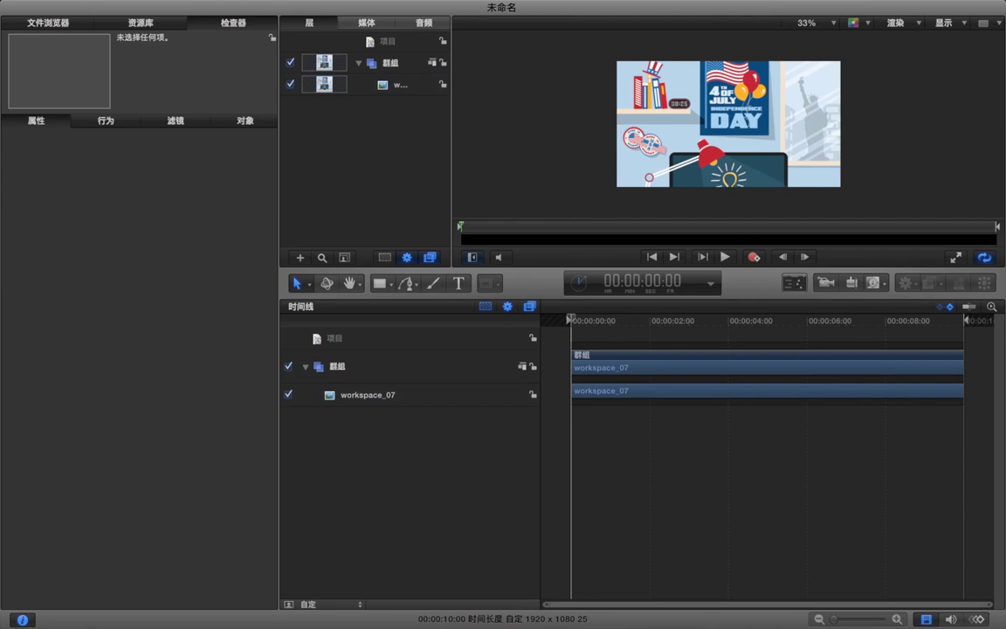
- Save the project to the desktop as 绘制路径.motn
{"action": "key", "text": "super+s"}
{"action": "key", "text": "BackSpace"}
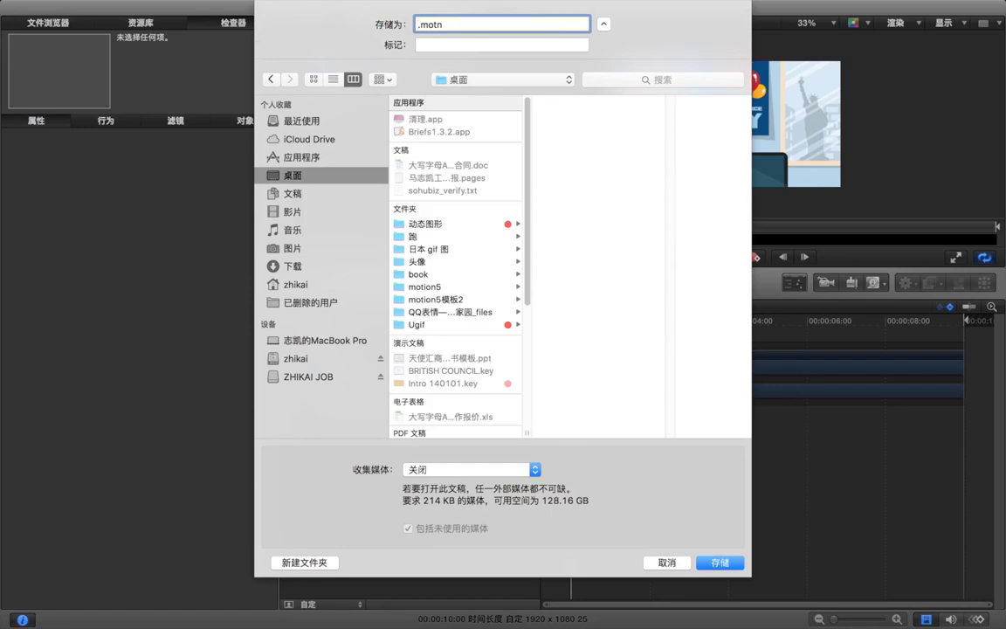
{"action": "type", "text": "huizhi"}
{"action": "key", "text": "space"}
{"action": "type", "text": "lujing"}
{"action": "key", "text": "space"}
{"action": "key", "text": "Return"}
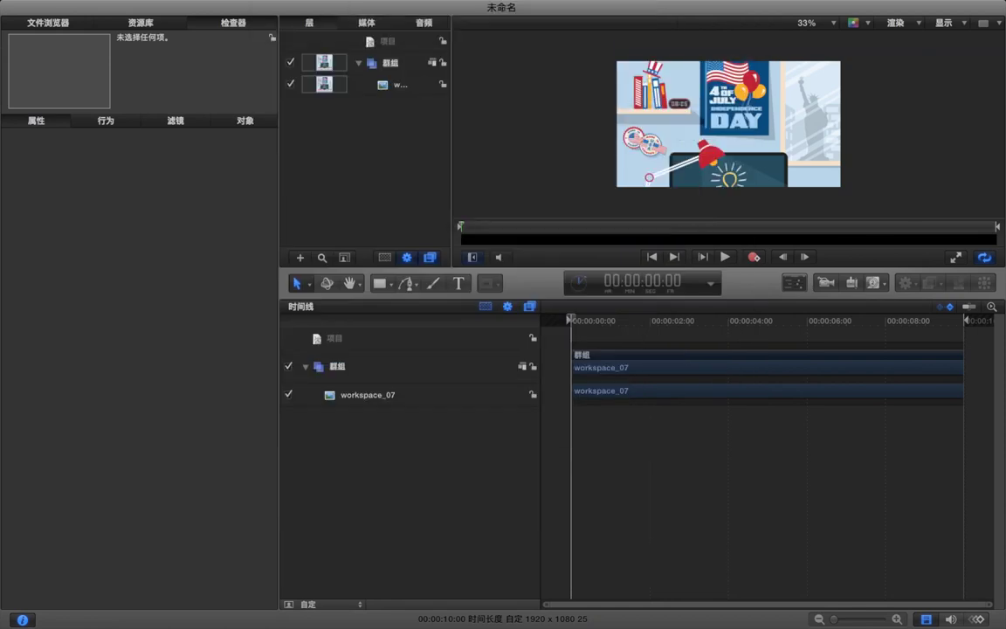
- Draw a white circle near the centre of the canvas as the character's head
{"action": "left_click", "coordinate": [391, 88]}
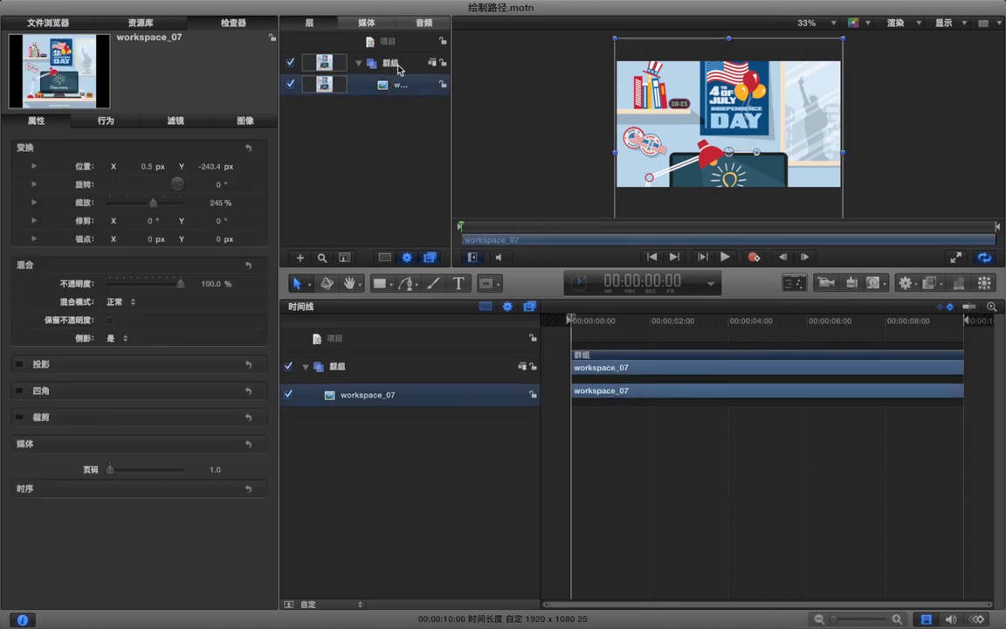
{"action": "left_click", "coordinate": [380, 146]}
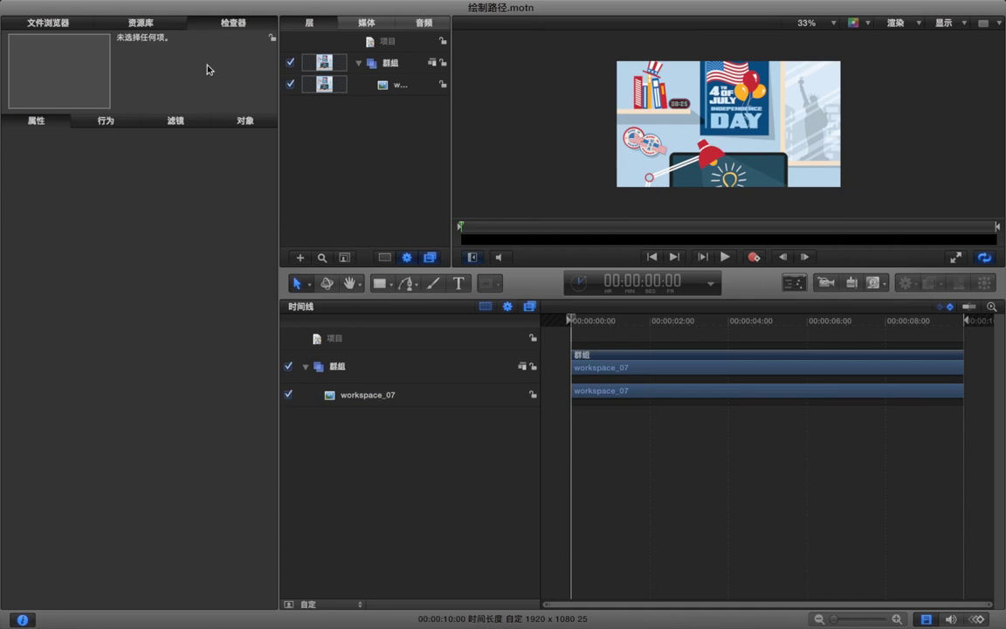
{"action": "left_click", "coordinate": [380, 283]}
{"action": "left_click", "coordinate": [388, 284]}
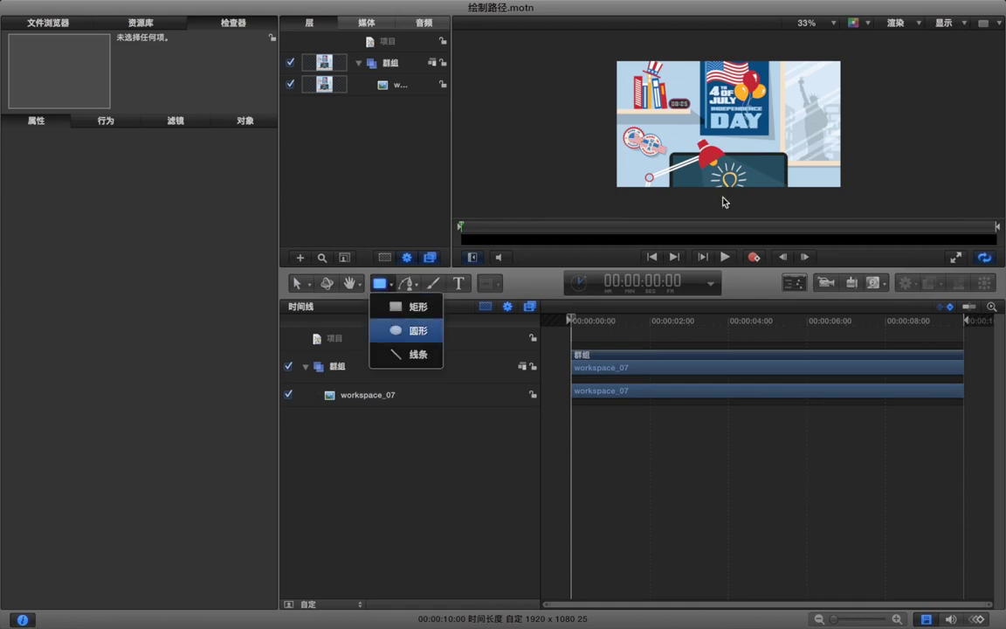
{"action": "key", "text": "Return"}
{"action": "left_click_drag", "start_coordinate": [706, 105], "coordinate": [748, 145]}
- Draw an upright white rectangle about 269 by 486 px below the circle and set its corner roundness to 14
{"action": "left_click_drag", "start_coordinate": [379, 287], "coordinate": [657, 167]}
{"action": "key", "text": "r"}
{"action": "mouse_move", "coordinate": [712, 149]}
{"action": "left_mouse_down"}
{"action": "mouse_move", "coordinate": [747, 197]}
{"action": "mouse_move", "coordinate": [741, 205]}
{"action": "left_mouse_up"}
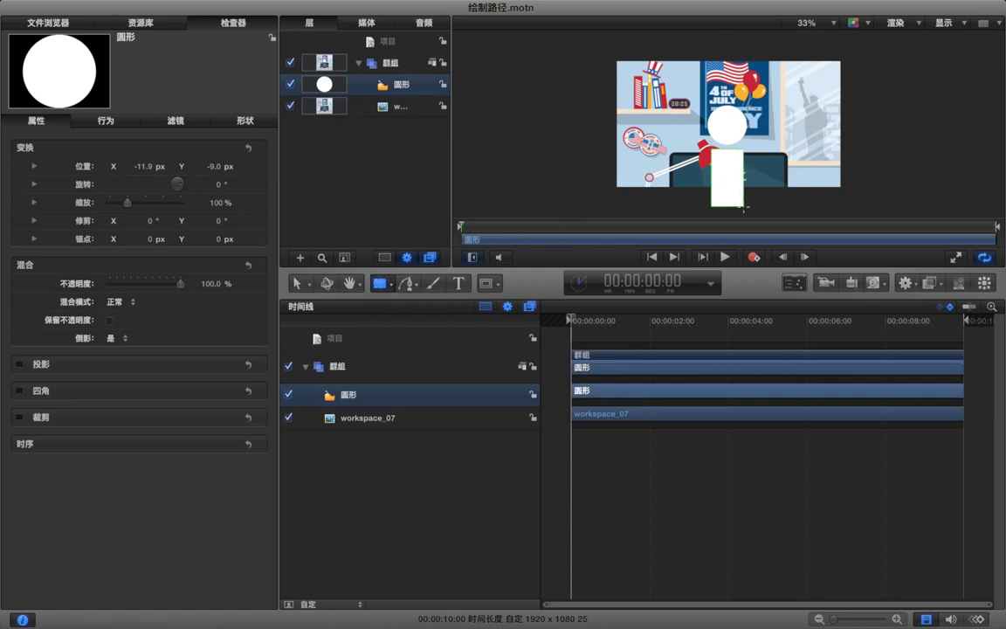
{"action": "left_click", "coordinate": [218, 120]}
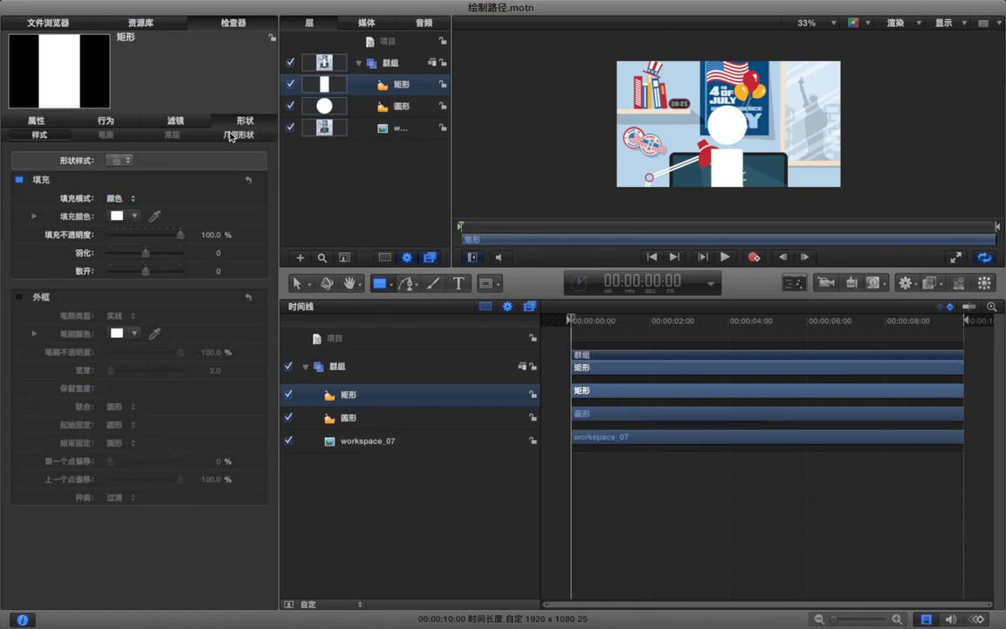
{"action": "left_click", "coordinate": [230, 136]}
{"action": "left_click_drag", "start_coordinate": [116, 224], "coordinate": [130, 217]}
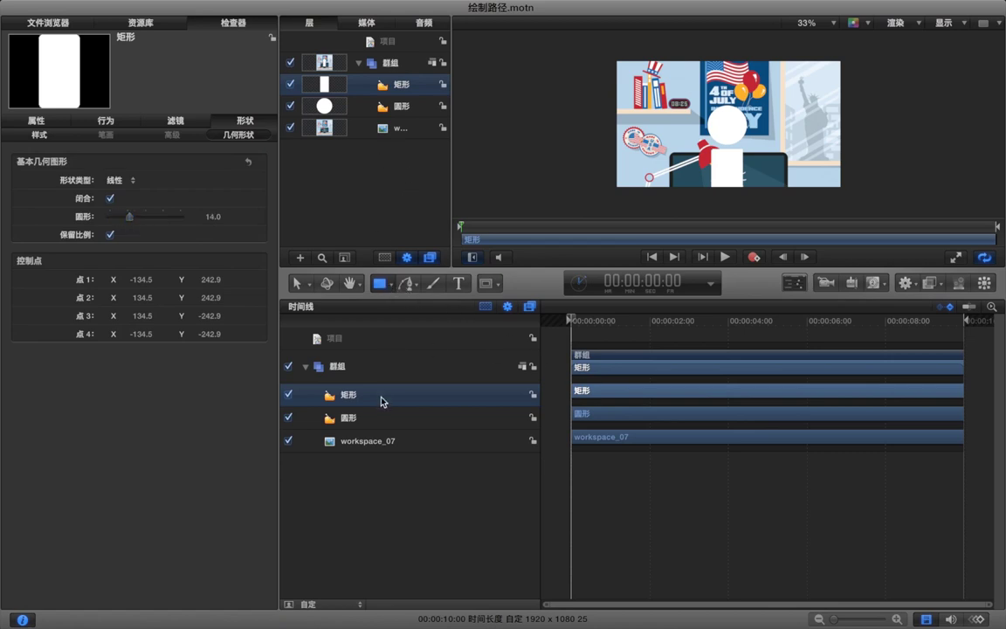
- Move the circle and rectangle together into a separate group above the background group, and delete the empty leftover group
{"action": "left_click", "coordinate": [355, 418], "text": "shift"}
{"action": "left_click_drag", "start_coordinate": [355, 401], "coordinate": [375, 373]}
{"action": "left_click", "coordinate": [355, 450]}
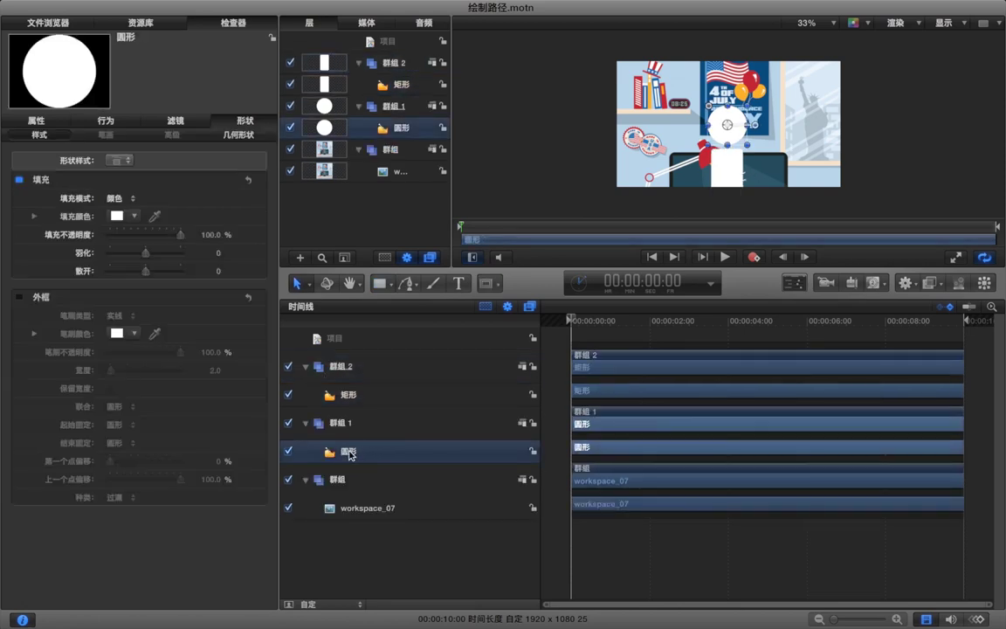
{"action": "mouse_move", "coordinate": [349, 451]}
{"action": "left_mouse_down"}
{"action": "mouse_move", "coordinate": [348, 406]}
{"action": "mouse_move", "coordinate": [355, 445]}
{"action": "left_mouse_up"}
{"action": "left_click", "coordinate": [355, 445]}
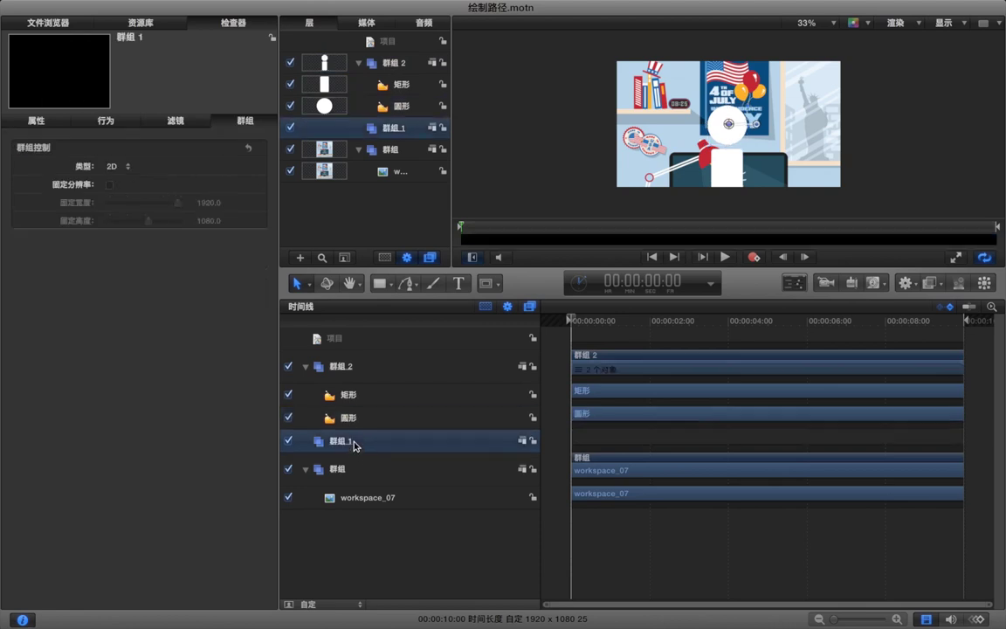
{"action": "key", "text": "Delete"}
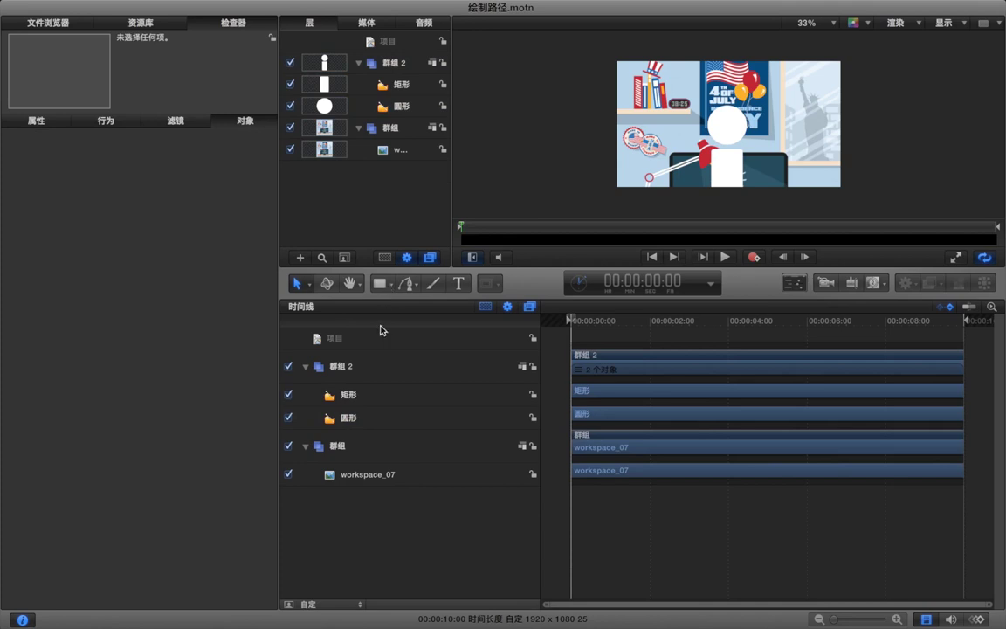
- Duplicate the head circle within the group, removing the surplus copy of the rectangle
{"action": "left_click", "coordinate": [363, 398]}
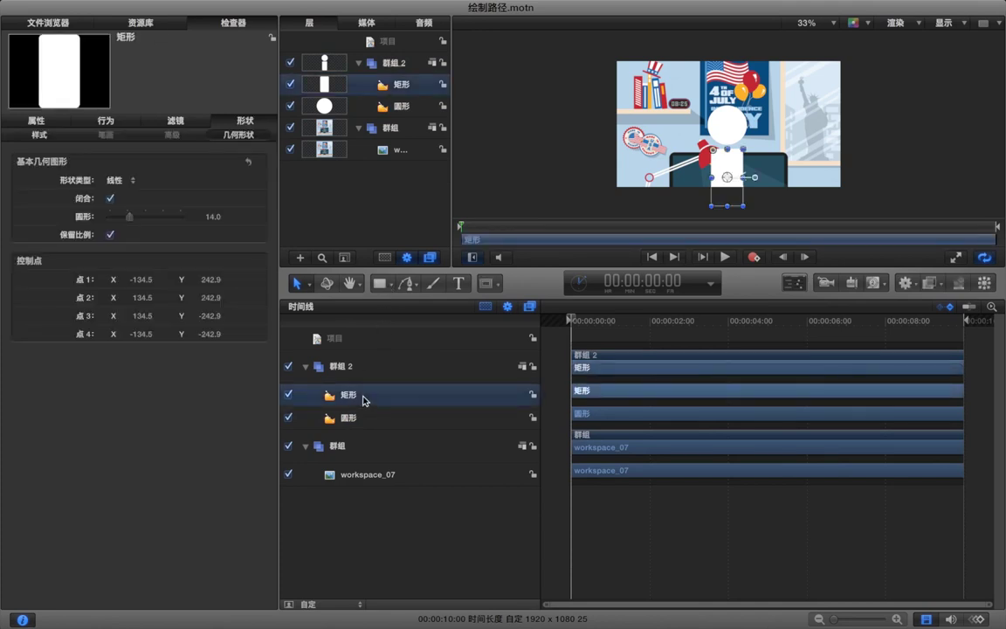
{"action": "key", "text": "super+d"}
{"action": "left_click", "coordinate": [375, 440]}
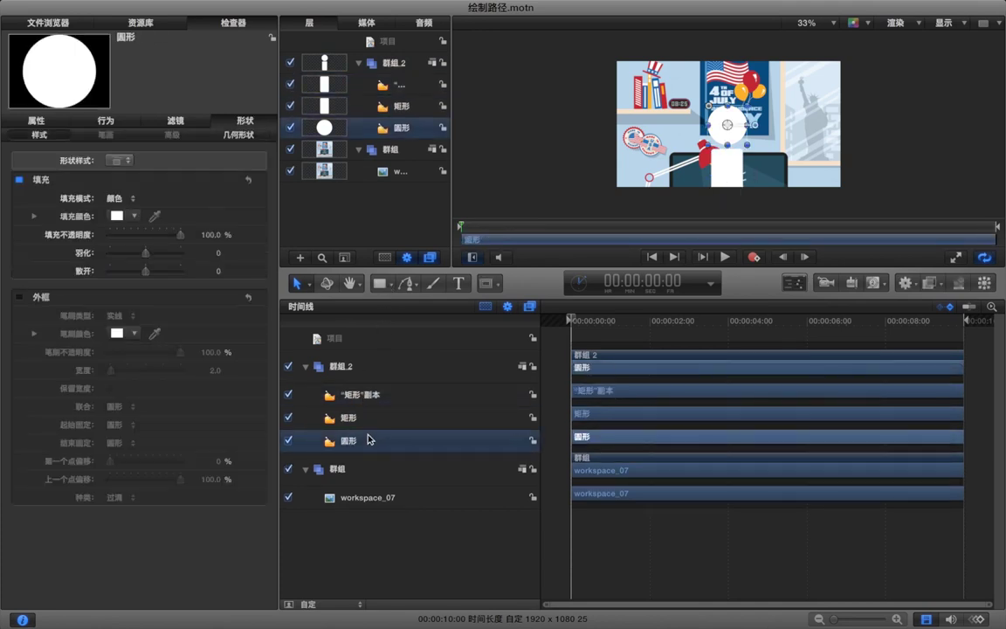
{"action": "key", "text": "super+d"}
{"action": "left_click", "coordinate": [374, 418]}
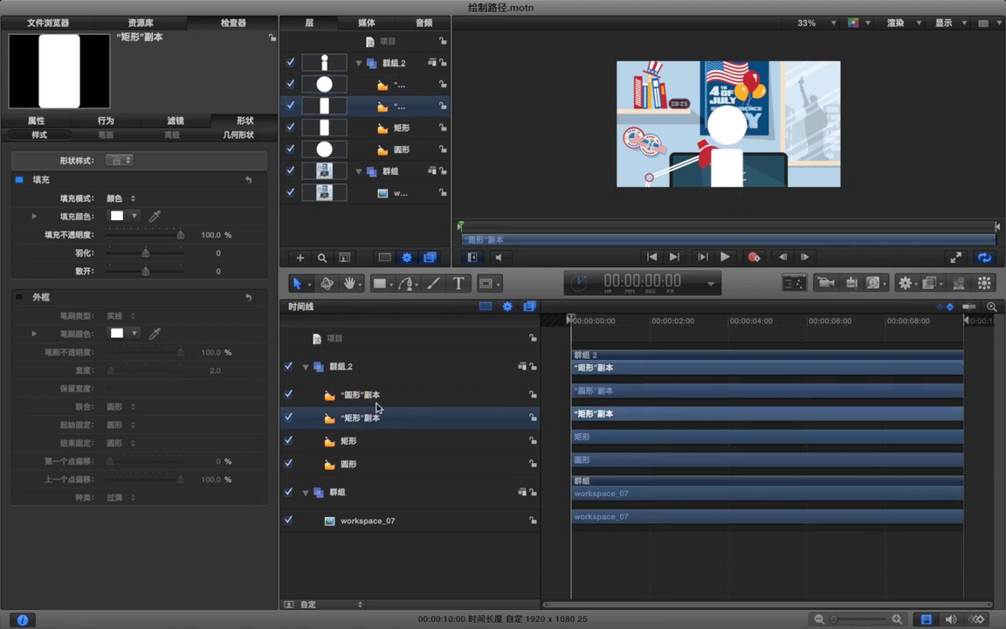
{"action": "key", "text": "Delete"}
- Fill the copy of the head circle with pure black (纯黑色)
{"action": "left_click", "coordinate": [377, 397]}
{"action": "left_click", "coordinate": [117, 216]}
{"action": "left_click", "coordinate": [97, 415]}
{"action": "left_click", "coordinate": [98, 338]}
- Mask out the lower part of the black circle copy with a rectangle mask, keeping only its top cap as hair
{"action": "left_click", "coordinate": [404, 381]}
{"action": "left_click", "coordinate": [381, 399]}
{"action": "left_click", "coordinate": [488, 287]}
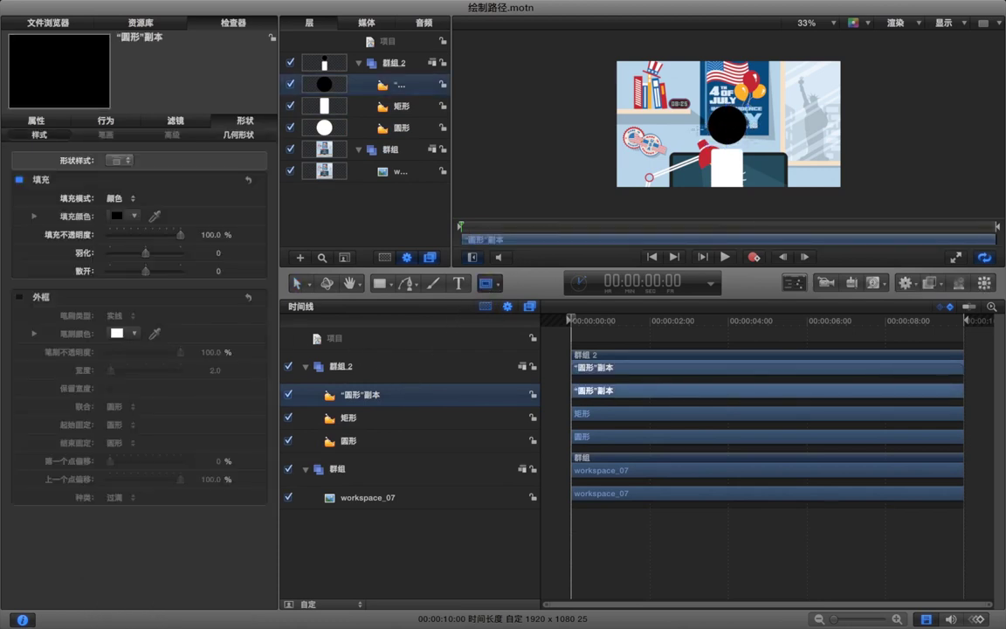
{"action": "left_click_drag", "start_coordinate": [690, 117], "coordinate": [756, 151]}
{"action": "left_click_drag", "start_coordinate": [690, 121], "coordinate": [691, 118]}
{"action": "left_click", "coordinate": [123, 186]}
{"action": "left_click", "coordinate": [122, 197]}
{"action": "left_click", "coordinate": [602, 341]}
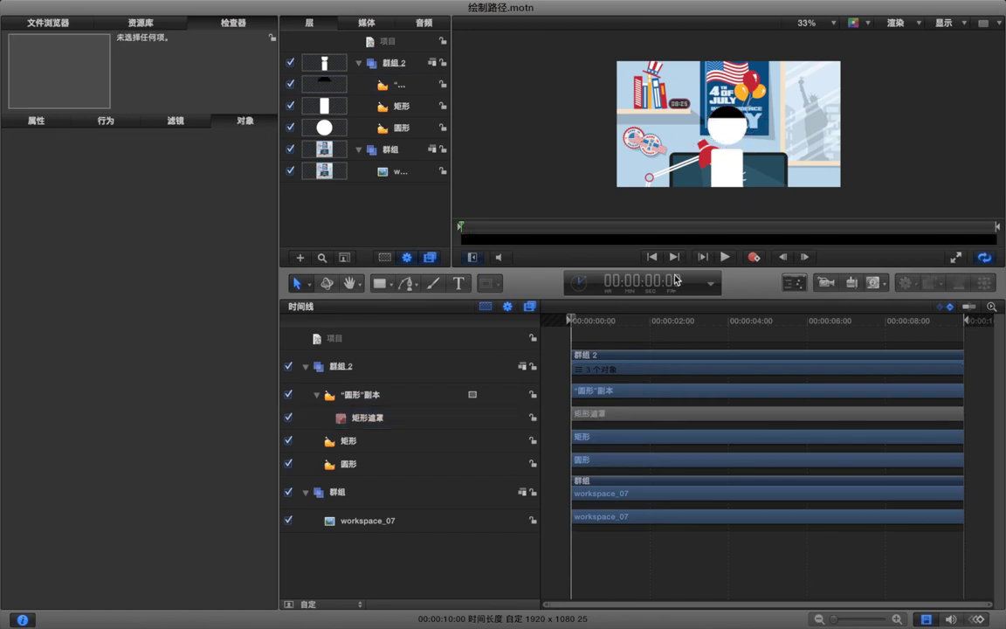
- Draw a small circle for the first eye on the left half of the white face
{"action": "left_click", "coordinate": [390, 284]}
{"action": "left_click", "coordinate": [416, 332]}
{"action": "key", "text": "super+equal"}
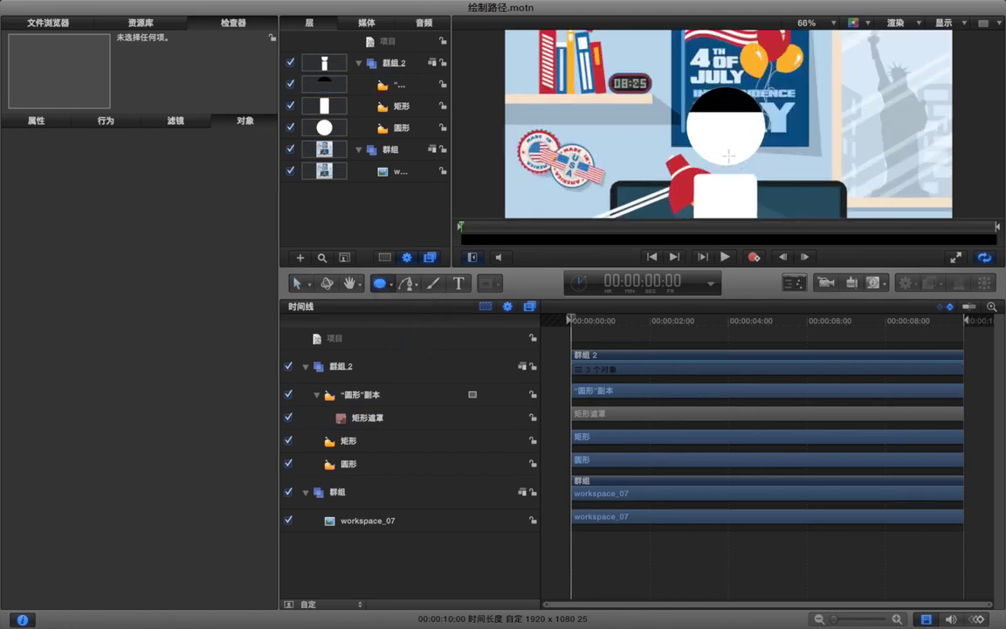
{"action": "key", "text": "super+equal"}
{"action": "key", "text": "super+equal"}
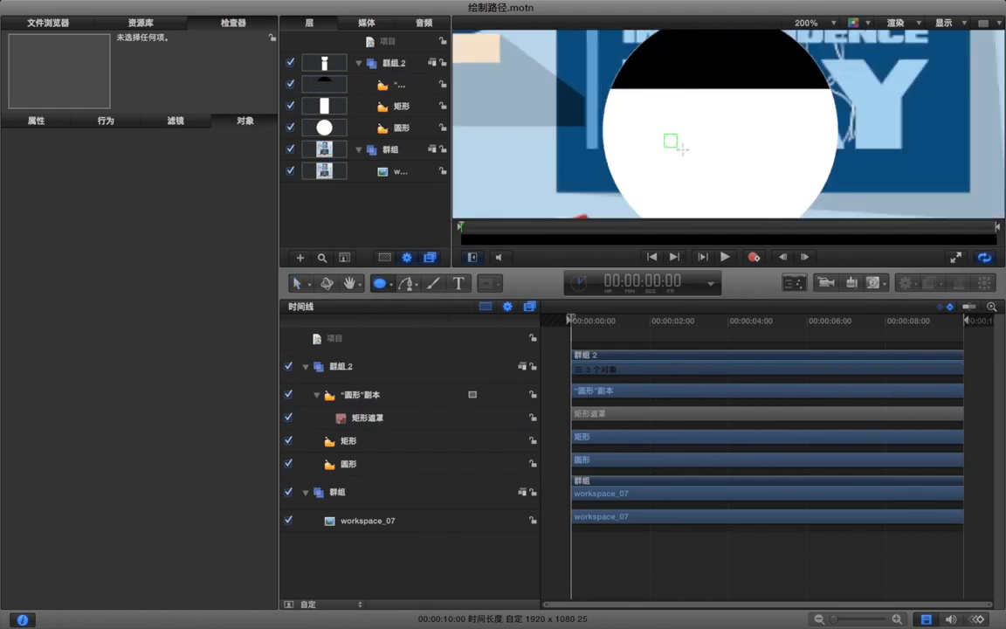
{"action": "left_click", "coordinate": [669, 146]}
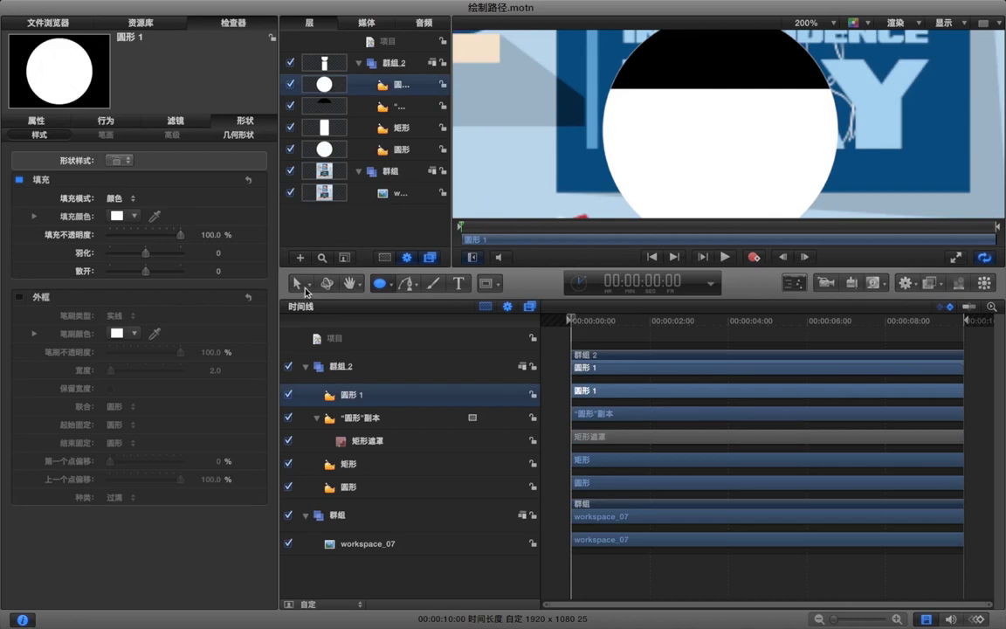
- Fill the small eye circle with iron grey (铁灰色) and duplicate it so an eye sits on each side of the face
{"action": "left_click", "coordinate": [304, 287]}
{"action": "left_click", "coordinate": [116, 216]}
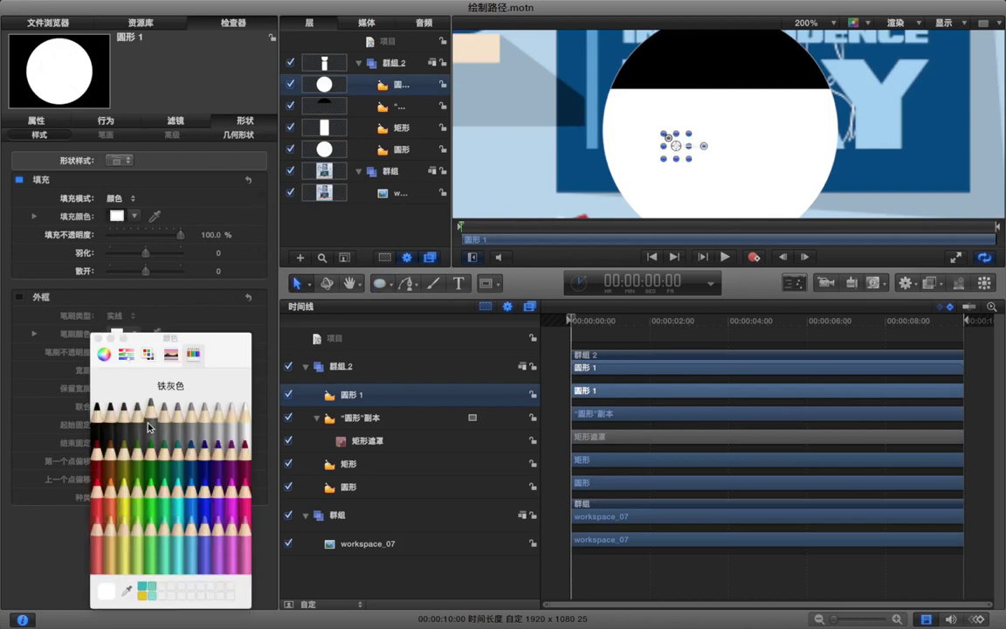
{"action": "left_click", "coordinate": [148, 427]}
{"action": "mouse_move", "coordinate": [674, 145]}
{"action": "left_mouse_down"}
{"action": "mouse_move", "coordinate": [651, 142]}
{"action": "mouse_move", "coordinate": [787, 148]}
{"action": "left_mouse_up"}
{"action": "key", "text": "super+d"}
- Paint a smoothed, upward-curving mouth stroke 9 pixels wide below the eyes
{"action": "left_click", "coordinate": [432, 283]}
{"action": "scroll", "coordinate": [705, 180], "scroll_direction": "down", "scroll_amount": 1}
{"action": "left_click", "coordinate": [799, 285]}
{"action": "left_click", "coordinate": [793, 286]}
{"action": "left_click_drag", "start_coordinate": [291, 295], "coordinate": [236, 289]}
{"action": "scroll", "coordinate": [692, 166], "scroll_direction": "down", "scroll_amount": 1}
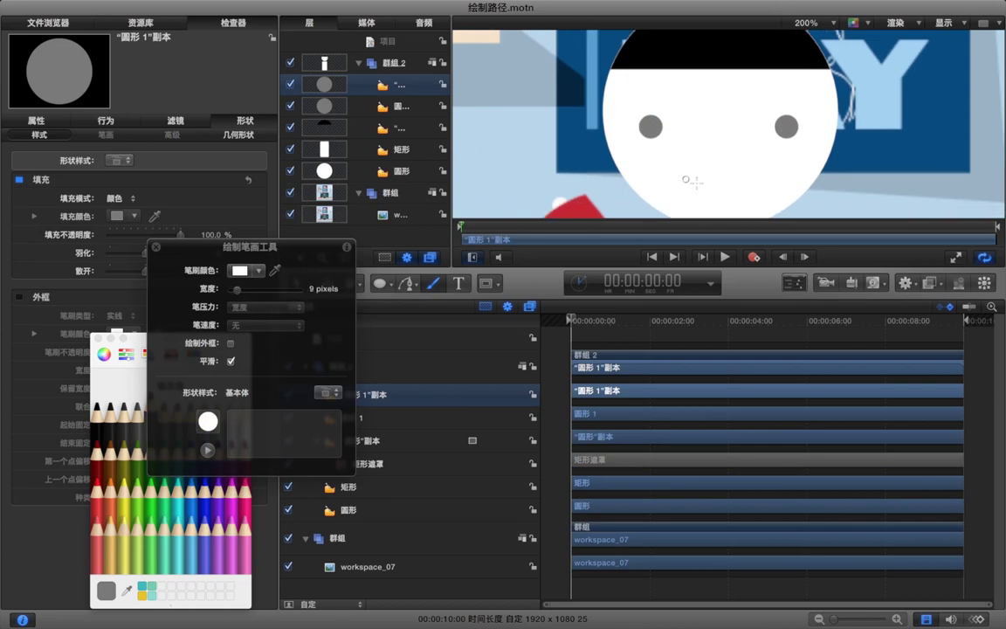
{"action": "mouse_move", "coordinate": [621, 165]}
{"action": "left_mouse_down"}
{"action": "mouse_move", "coordinate": [664, 181]}
{"action": "mouse_move", "coordinate": [703, 157]}
{"action": "left_mouse_up"}
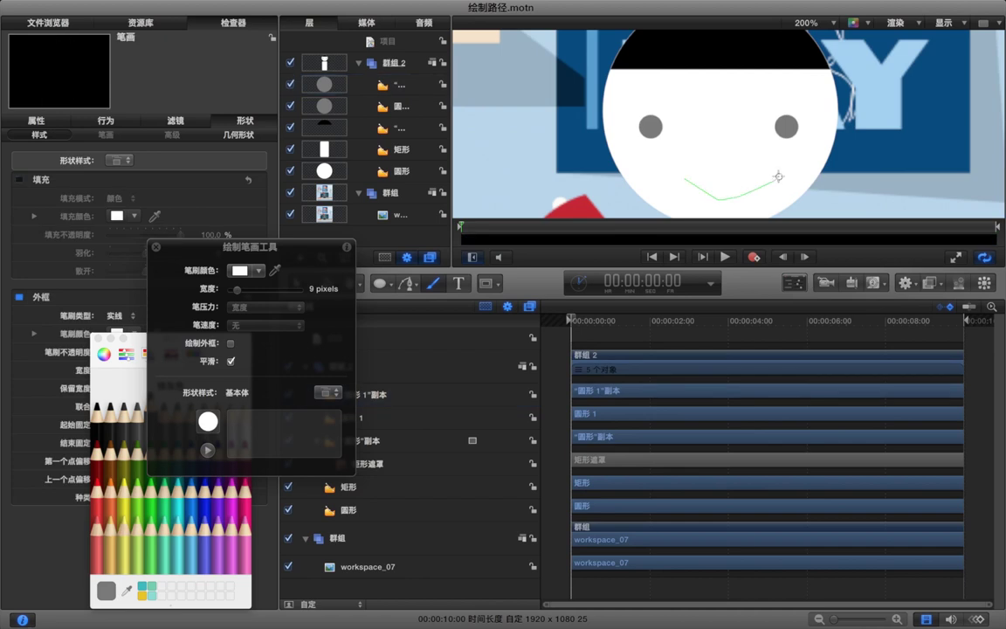
- Set the brush colour of the paint stroke tool to tungsten black (钨黑) and close the tool's settings
{"action": "left_click", "coordinate": [237, 273]}
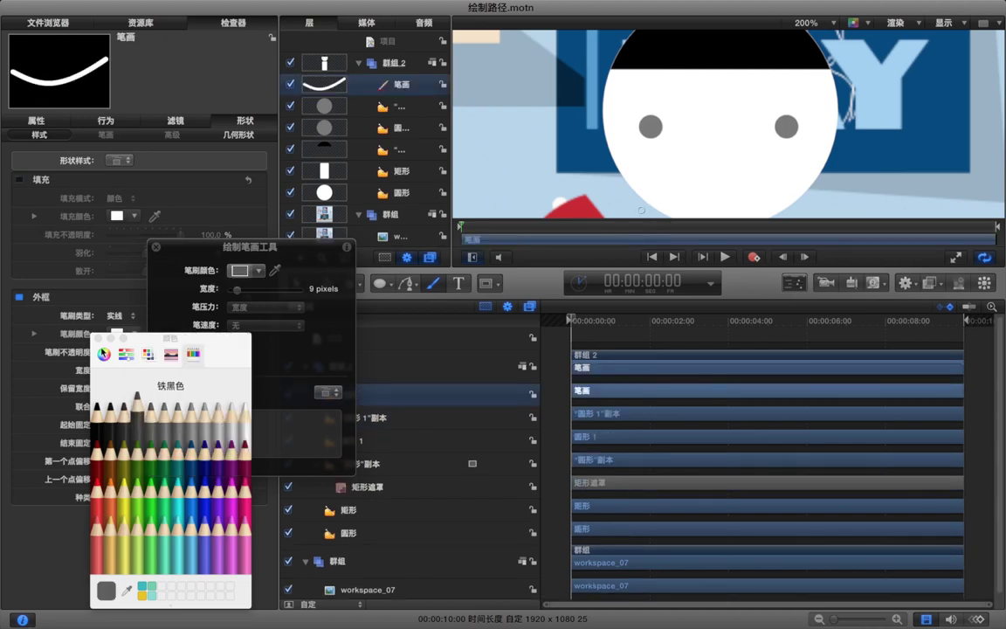
{"action": "left_click", "coordinate": [124, 422]}
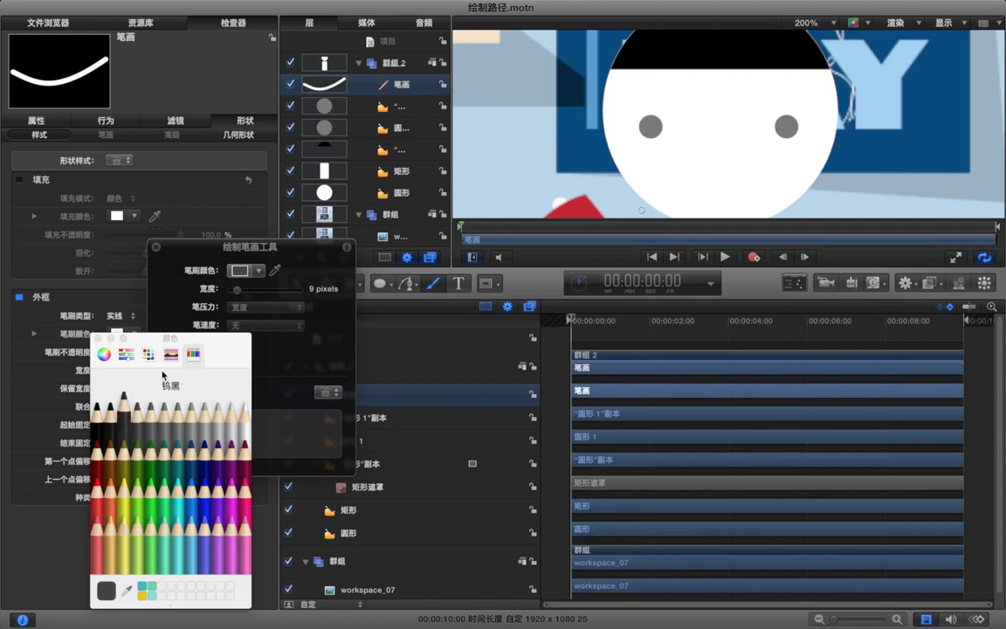
{"action": "left_click", "coordinate": [99, 338]}
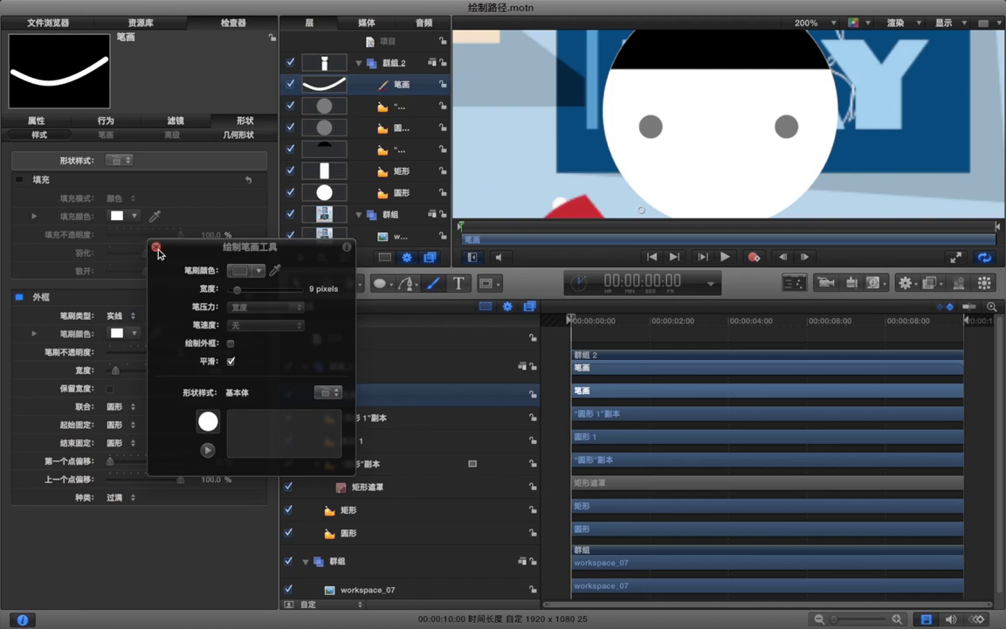
{"action": "left_click", "coordinate": [157, 249]}
- Set the mouth stroke's brush colour to iron grey (铁灰色) and centre it between the eyes at about X -10, Y -119 px
{"action": "left_click", "coordinate": [119, 332]}
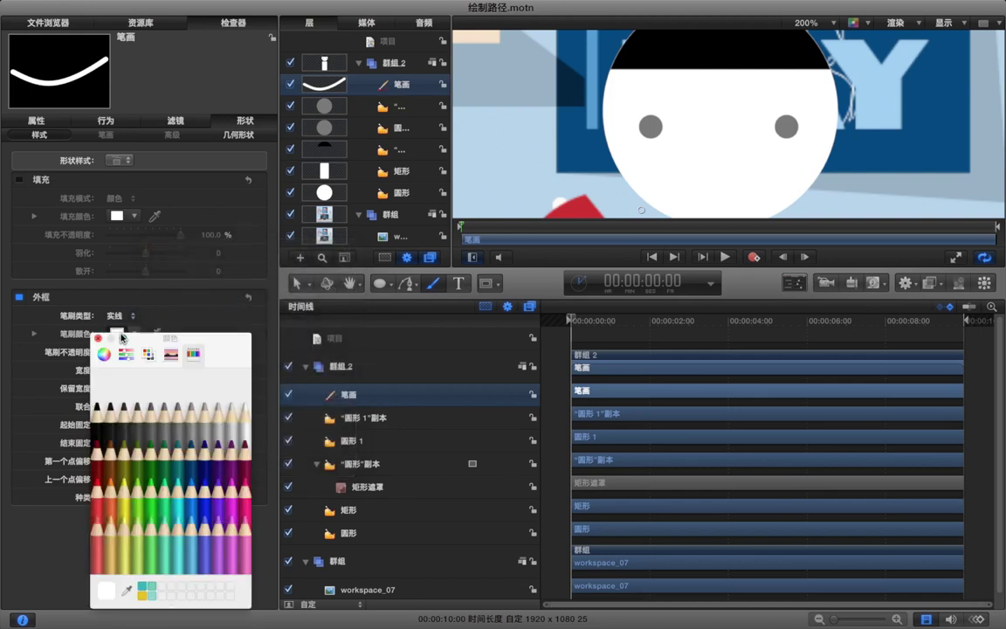
{"action": "left_click", "coordinate": [123, 423]}
{"action": "left_click", "coordinate": [145, 425]}
{"action": "left_click", "coordinate": [151, 424]}
{"action": "left_click", "coordinate": [98, 338]}
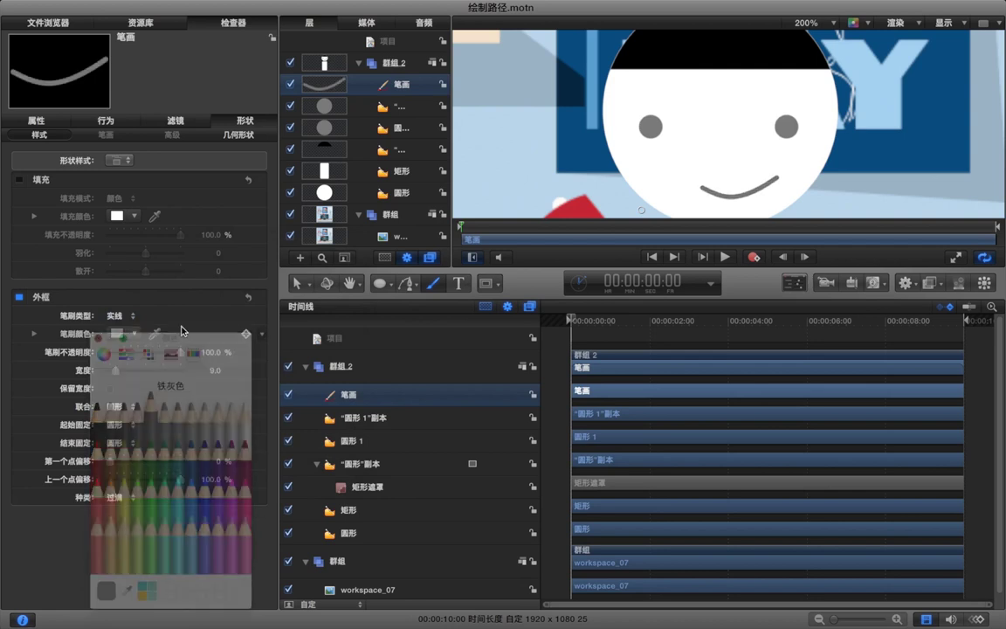
{"action": "key", "text": "s"}
{"action": "left_click_drag", "start_coordinate": [734, 184], "coordinate": [714, 187]}
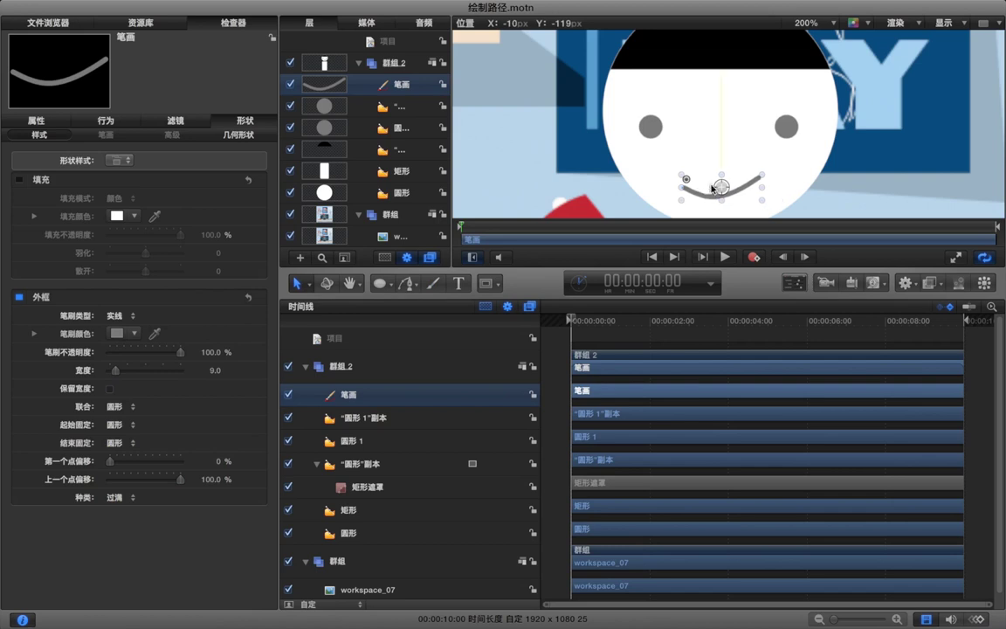
- Fill the rounded rectangle body with pure black (纯黑色)
{"action": "key", "text": "shift+z"}
{"action": "scroll", "coordinate": [698, 192], "scroll_direction": "up", "scroll_amount": 5}
{"action": "scroll", "coordinate": [699, 192], "scroll_direction": "down", "scroll_amount": 3}
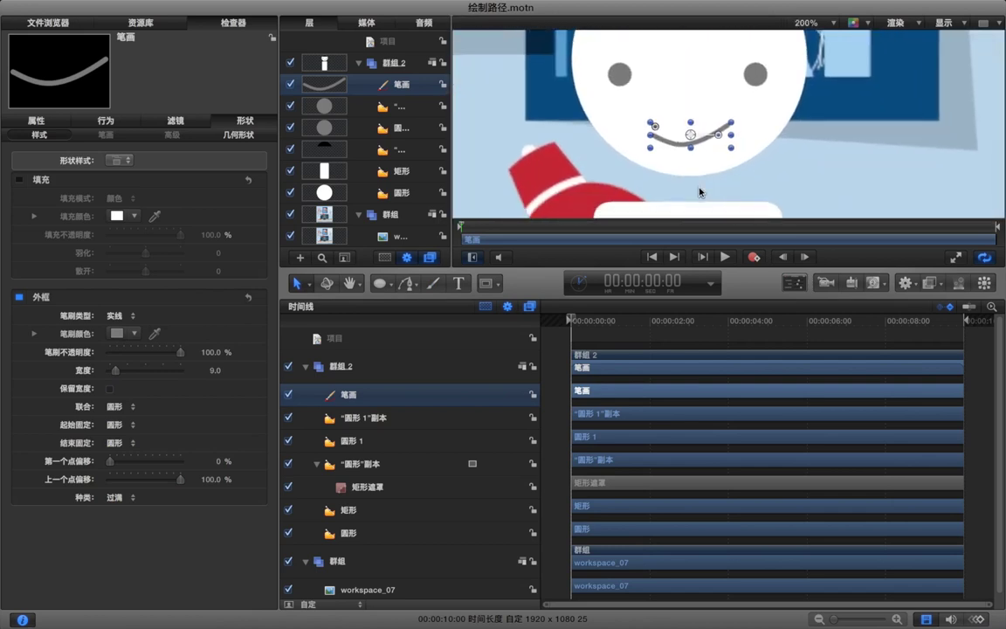
{"action": "scroll", "coordinate": [698, 192], "scroll_direction": "down", "scroll_amount": 2}
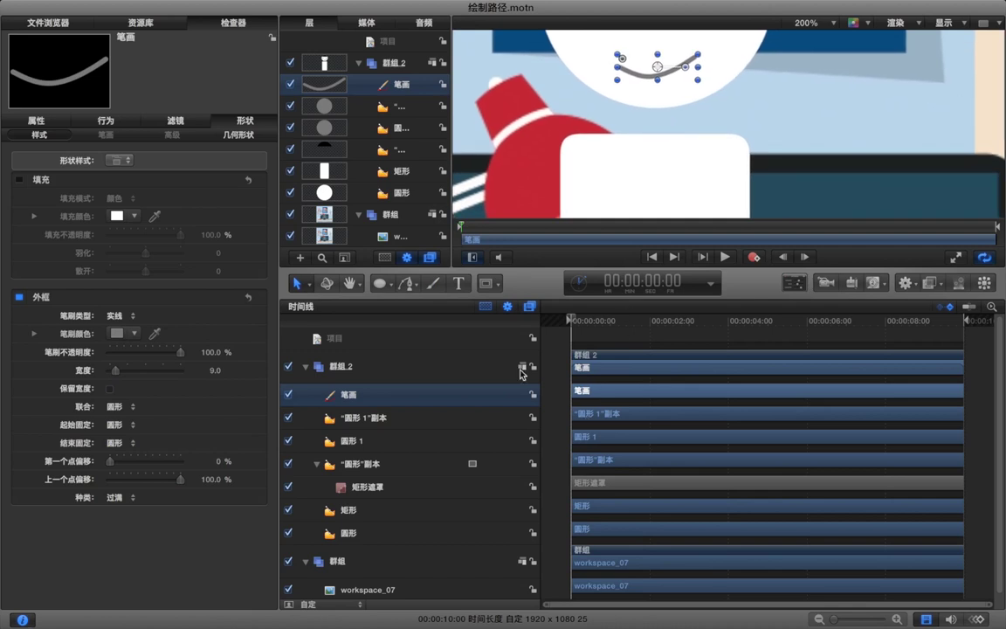
{"action": "left_click", "coordinate": [380, 172]}
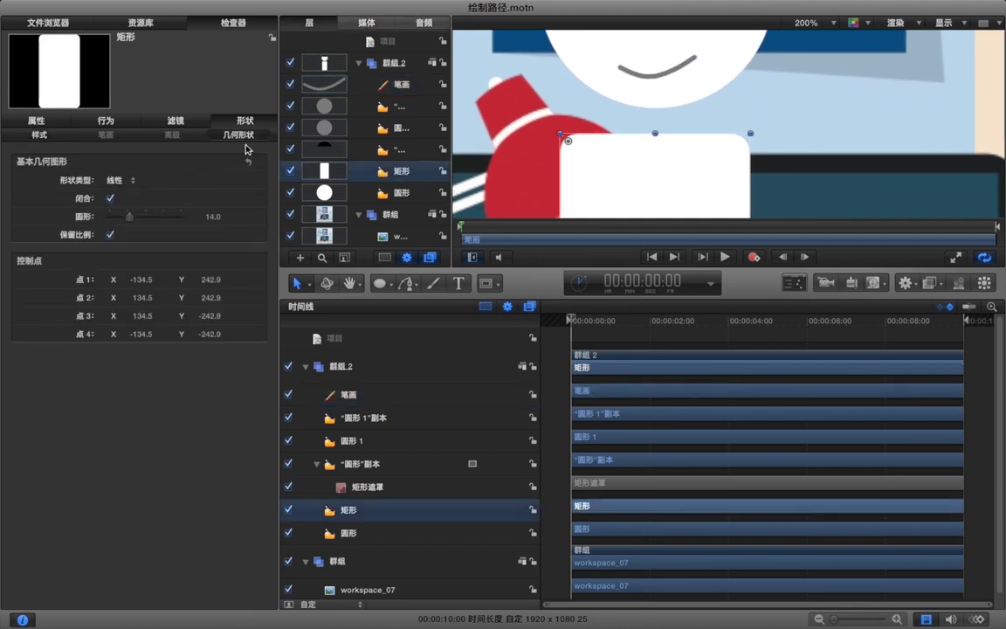
{"action": "left_click", "coordinate": [40, 135]}
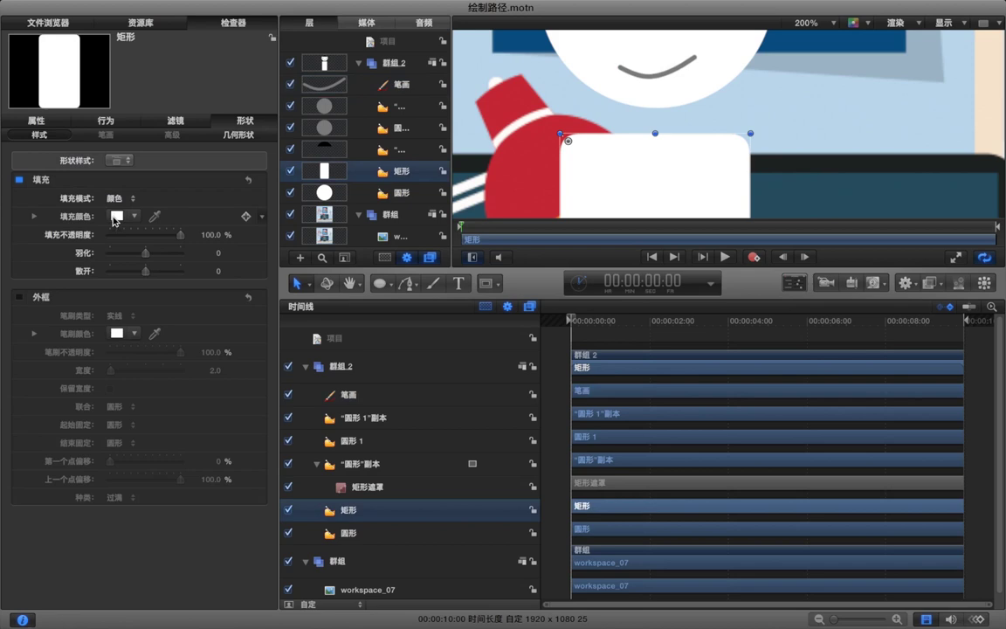
{"action": "left_click", "coordinate": [116, 215]}
{"action": "left_click", "coordinate": [102, 424]}
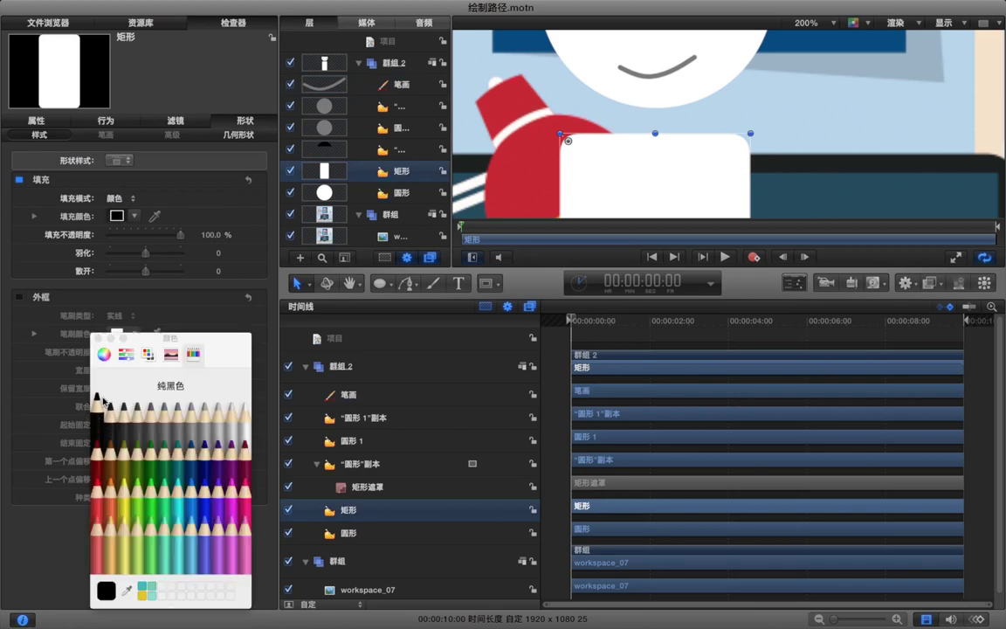
- Draw a narrow white neck rectangle linking the head and body, and move its layer to the bottom of 群组 2
{"action": "left_click", "coordinate": [99, 337]}
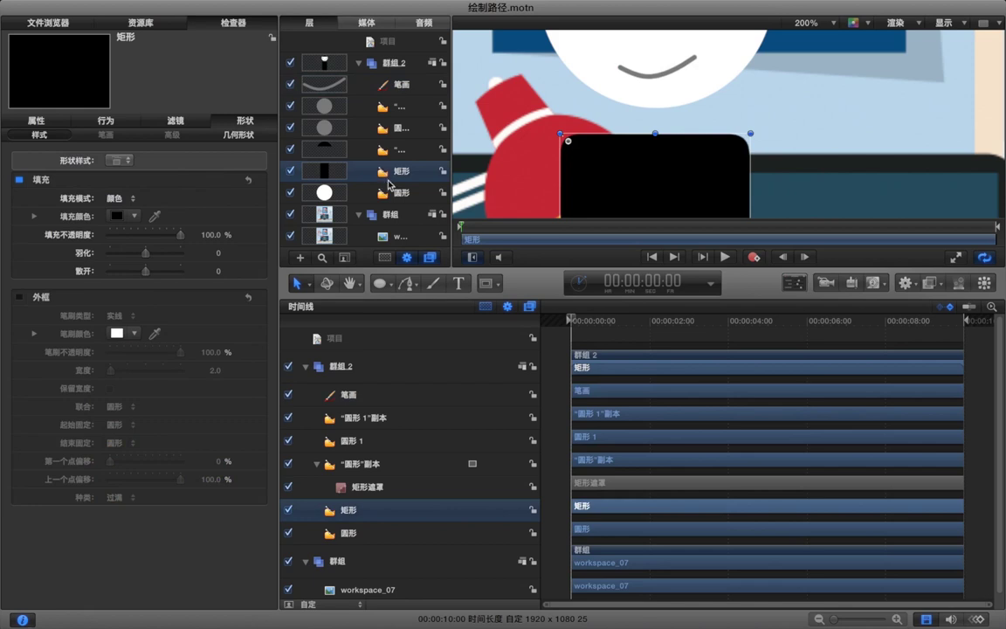
{"action": "left_click", "coordinate": [484, 285]}
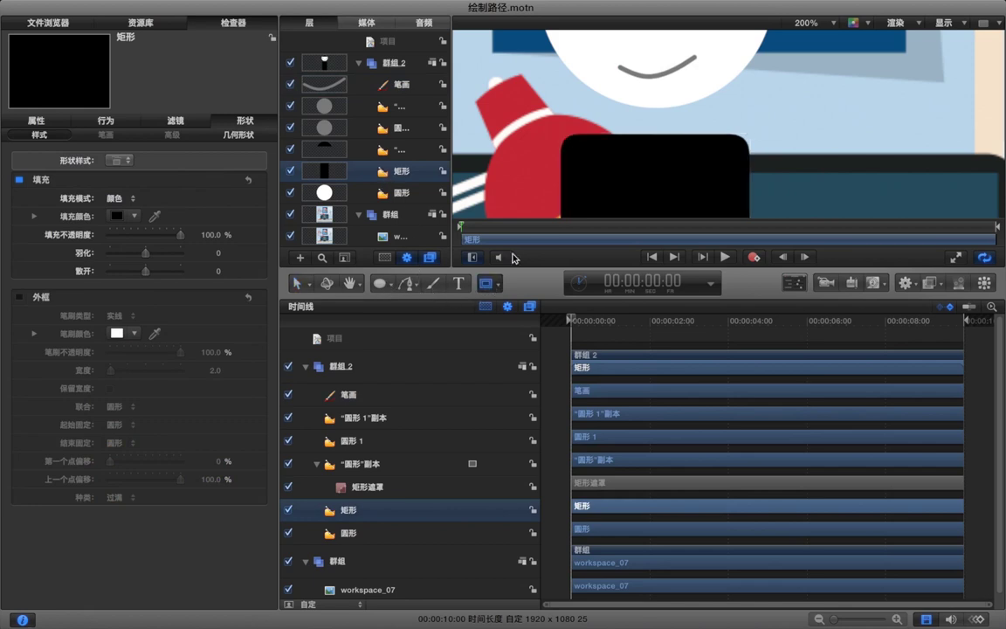
{"action": "left_click", "coordinate": [390, 283]}
{"action": "left_click", "coordinate": [410, 306]}
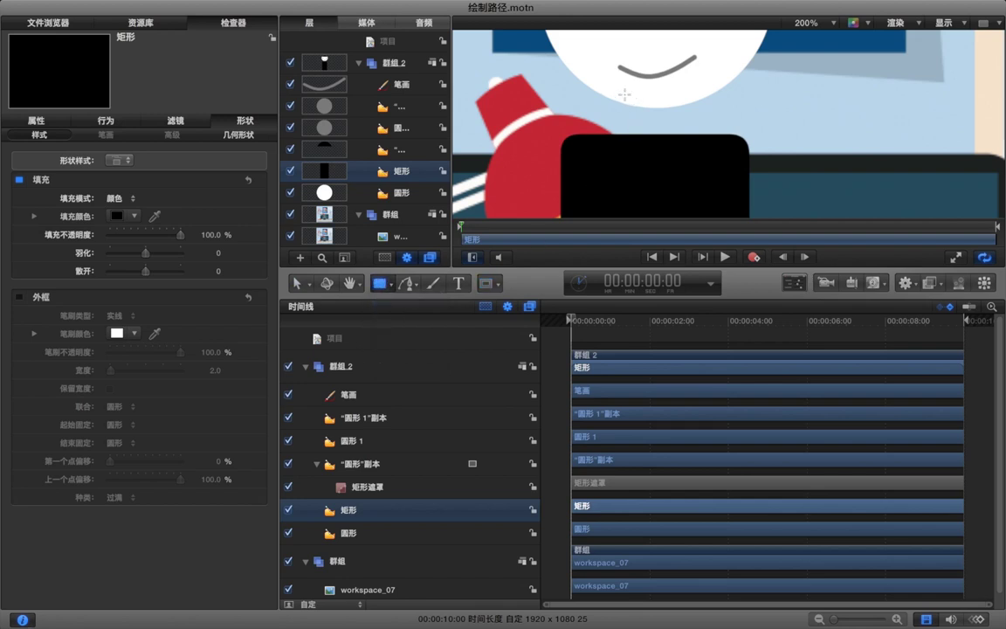
{"action": "left_click_drag", "start_coordinate": [639, 96], "coordinate": [672, 145]}
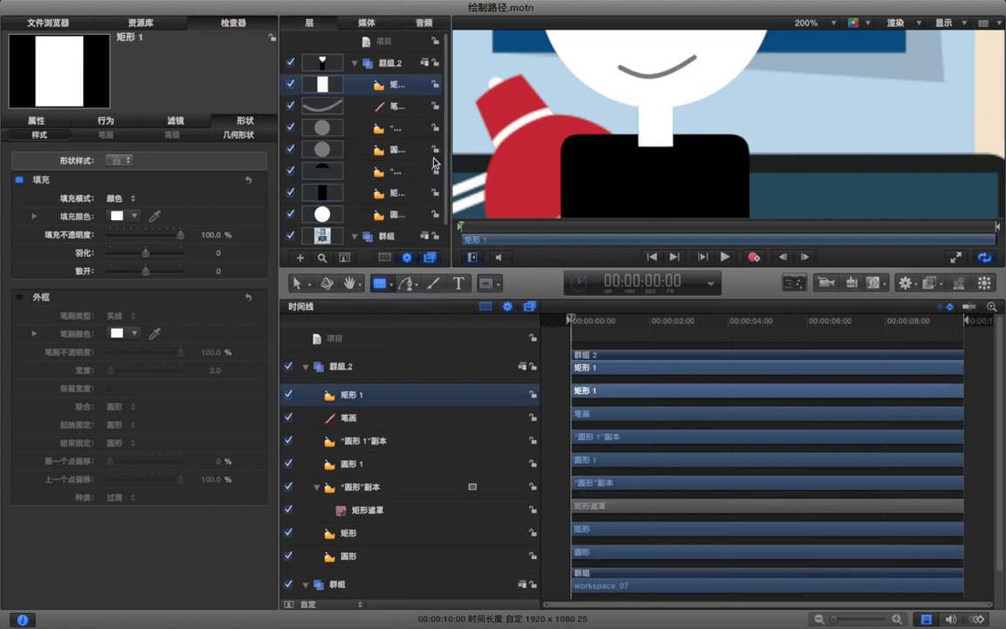
{"action": "left_click_drag", "start_coordinate": [382, 88], "coordinate": [441, 220]}
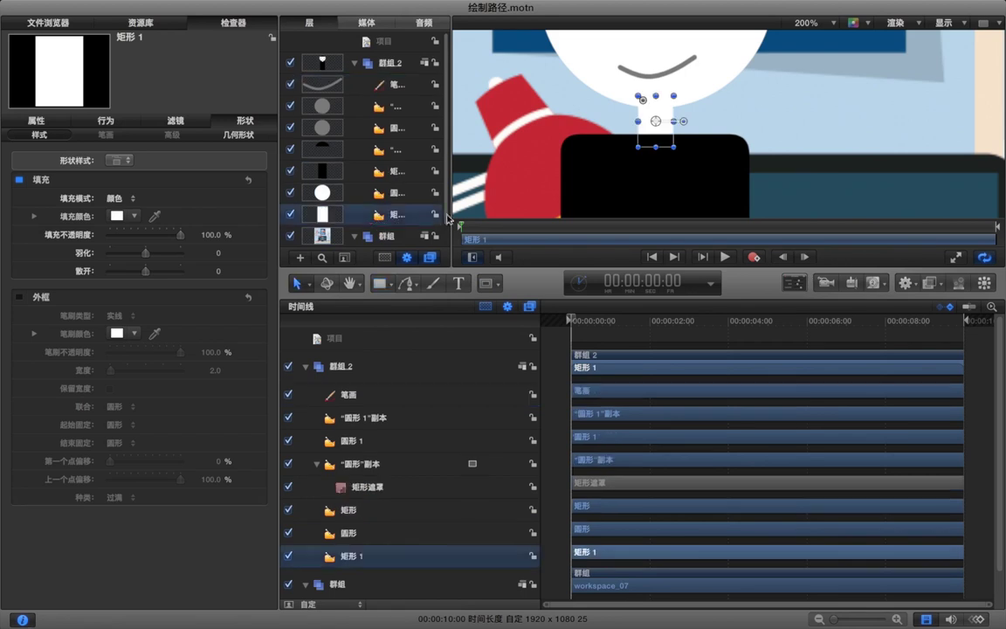
- Fill the neck rectangle and the head circle with orange-yellow (橘黄色)
{"action": "left_click", "coordinate": [116, 217]}
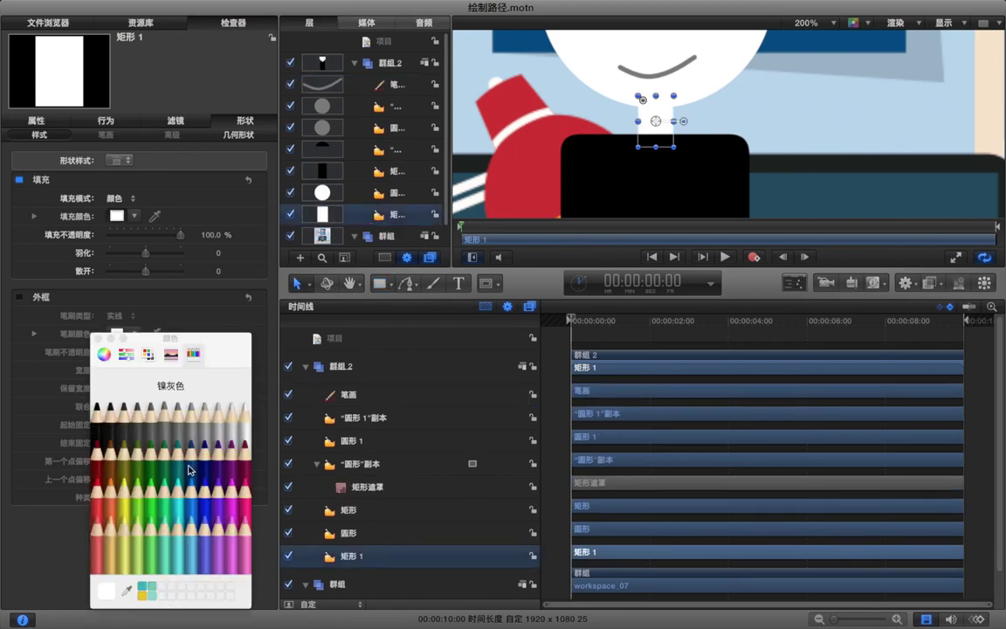
{"action": "left_click", "coordinate": [114, 540]}
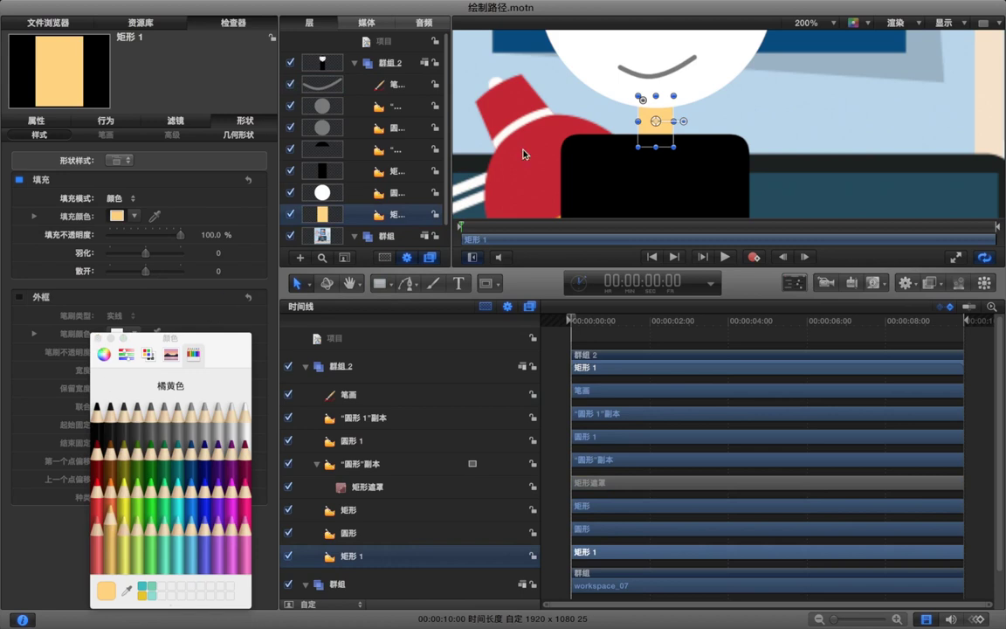
{"action": "left_click", "coordinate": [390, 197]}
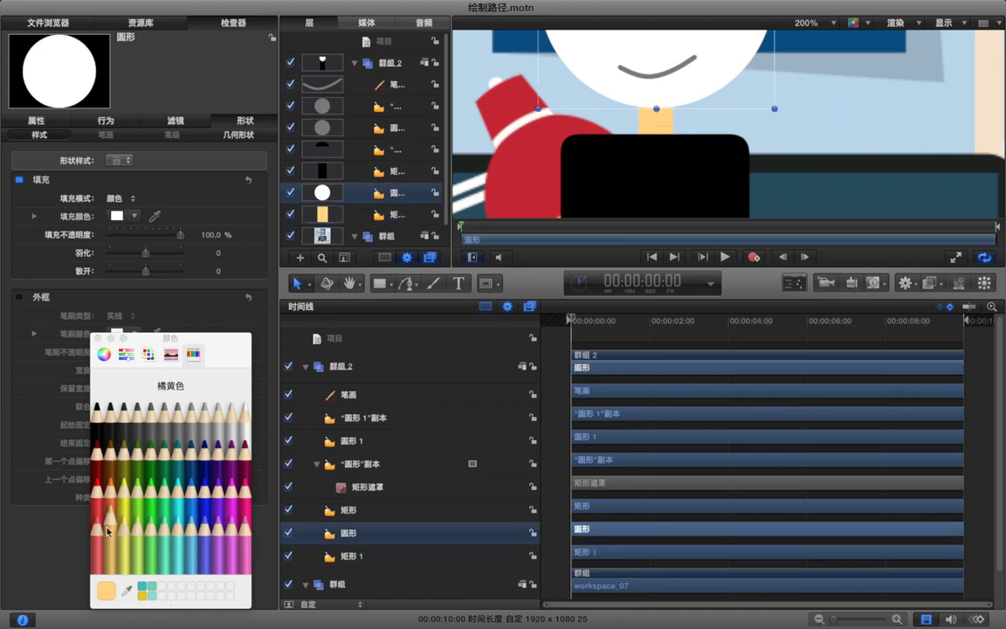
{"action": "left_click", "coordinate": [110, 301]}
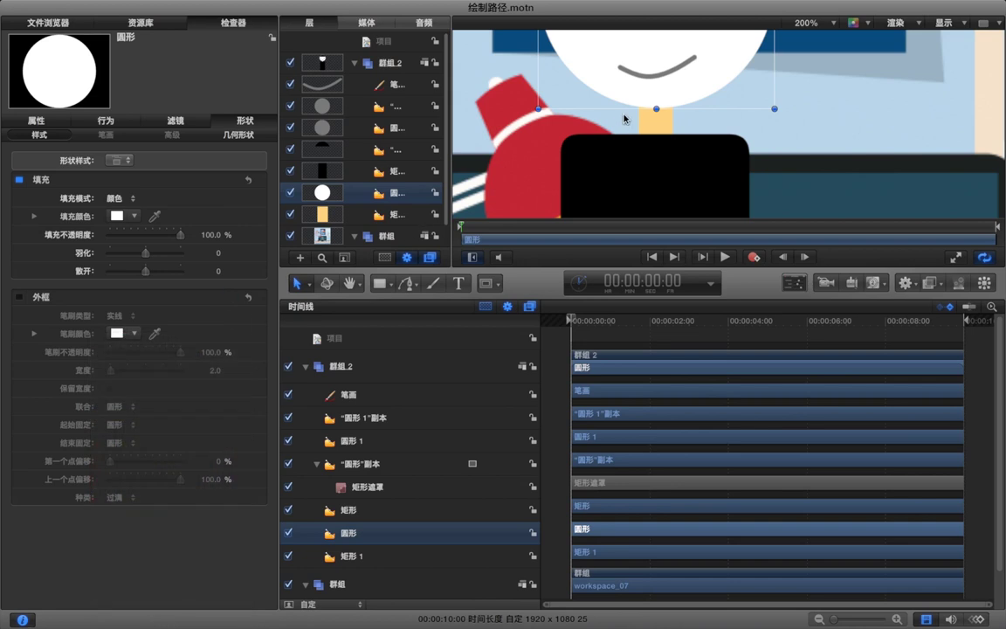
{"action": "left_click", "coordinate": [116, 216]}
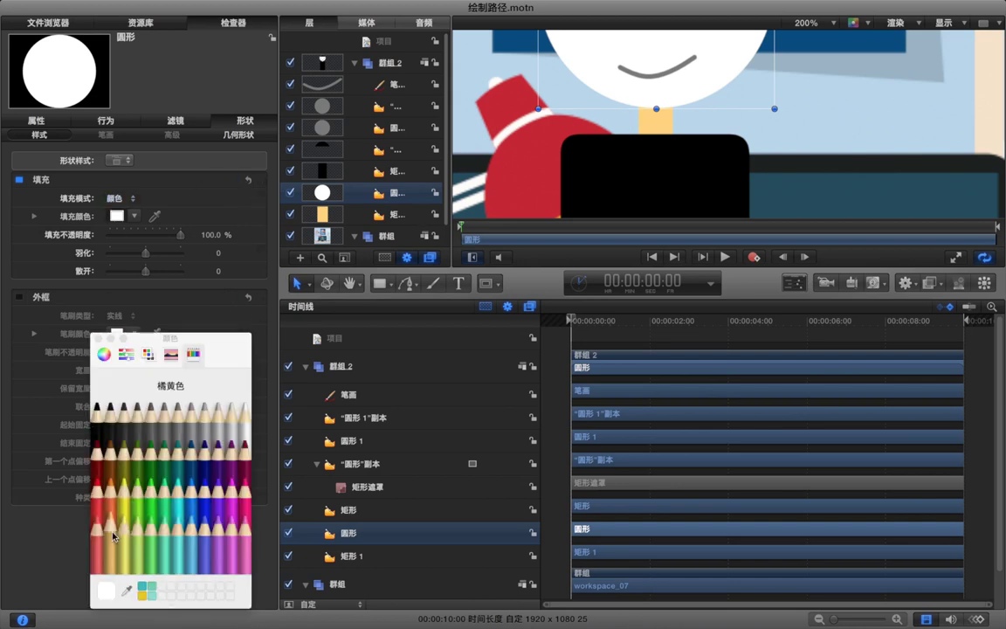
{"action": "left_click", "coordinate": [111, 524]}
{"action": "left_click", "coordinate": [89, 304]}
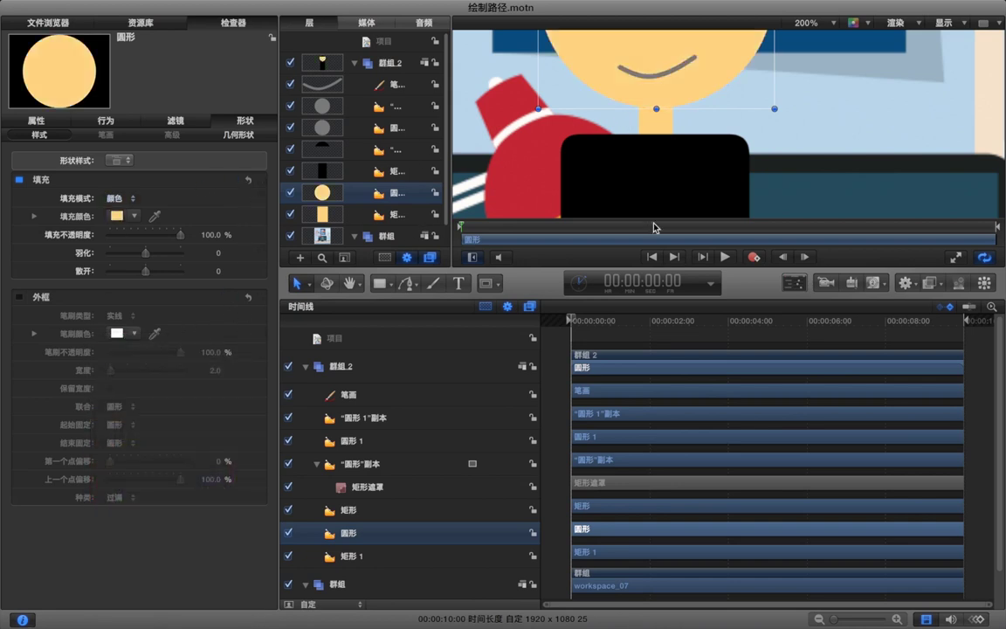
- Recolour the head circle and neck rectangle together with a pale cream skin tone from the colour wheel
{"action": "scroll", "coordinate": [636, 163], "scroll_direction": "up", "scroll_amount": 5}
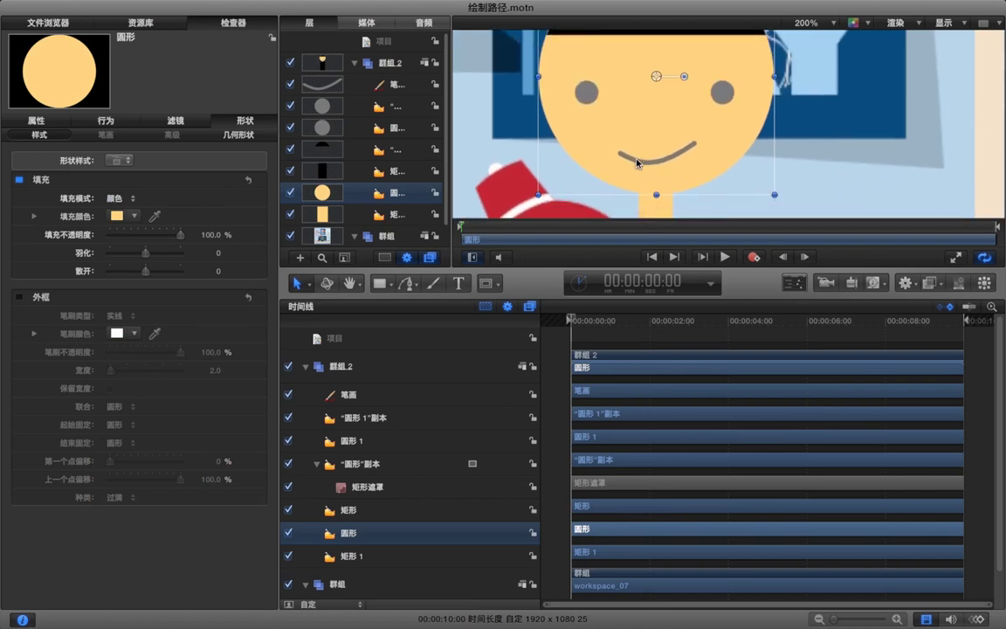
{"action": "scroll", "coordinate": [636, 165], "scroll_direction": "down", "scroll_amount": 5}
{"action": "scroll", "coordinate": [635, 165], "scroll_direction": "up", "scroll_amount": 5}
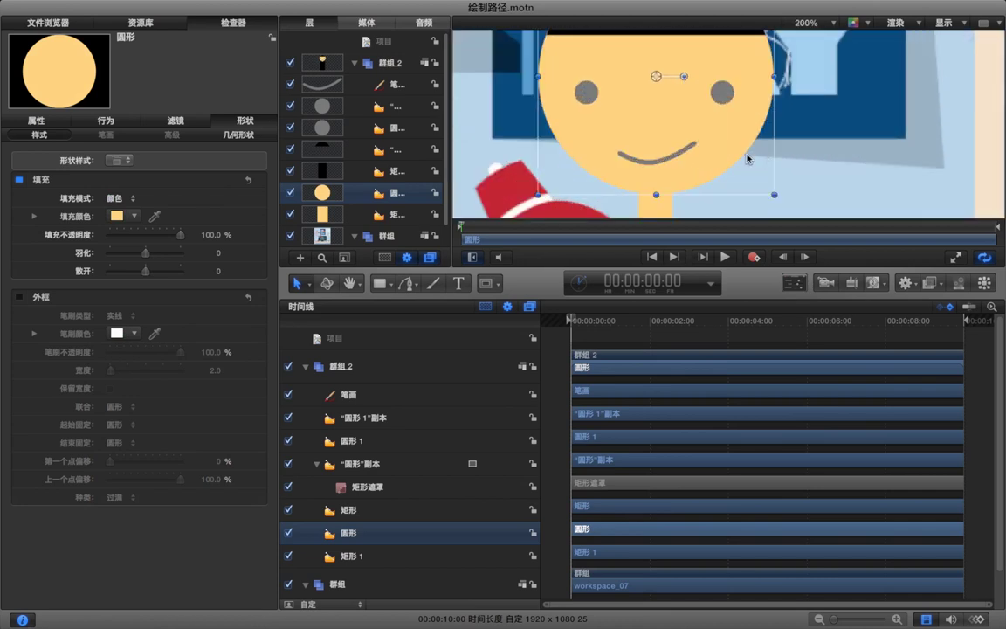
{"action": "left_click", "coordinate": [325, 210], "text": "shift"}
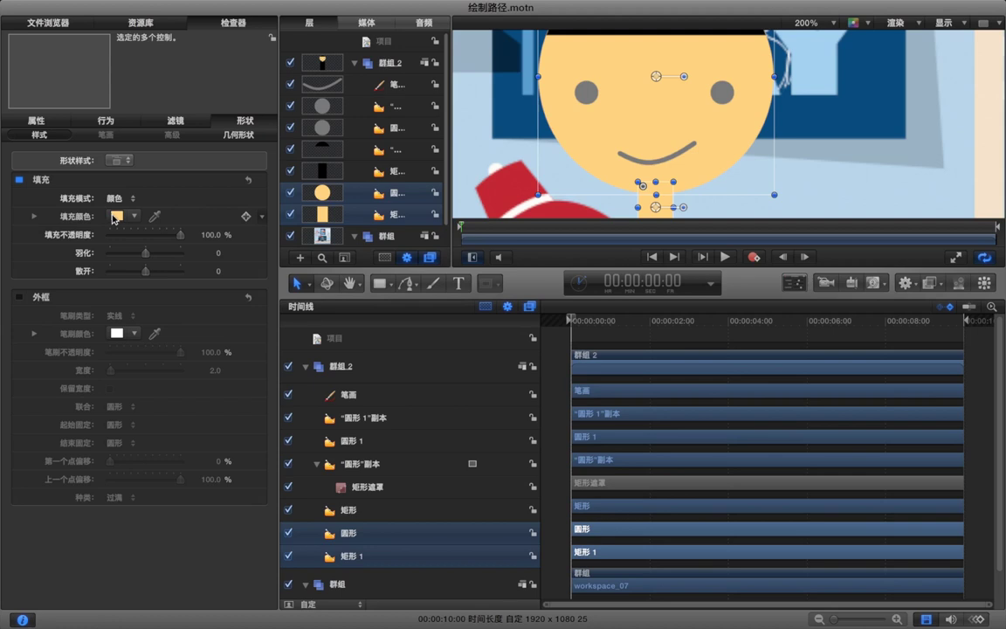
{"action": "left_click", "coordinate": [116, 215]}
{"action": "left_click", "coordinate": [126, 354]}
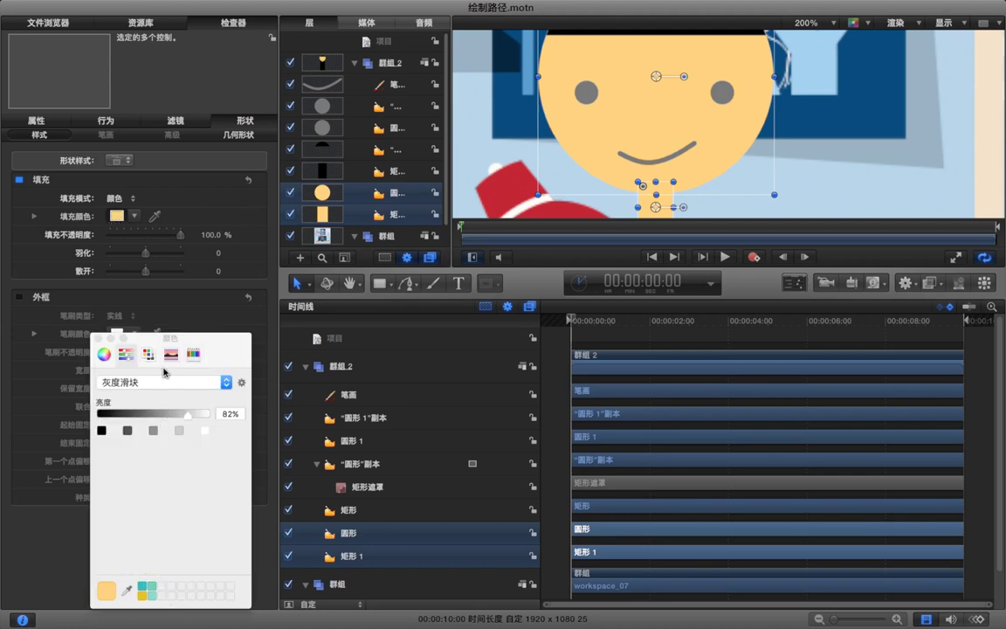
{"action": "left_click", "coordinate": [148, 355]}
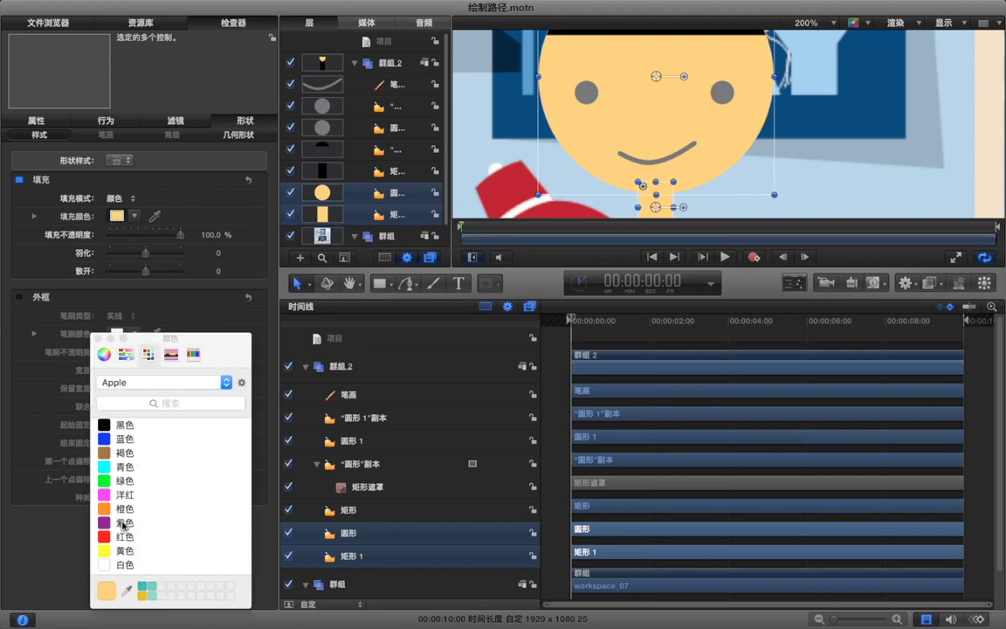
{"action": "left_click", "coordinate": [122, 550]}
{"action": "left_click", "coordinate": [103, 353]}
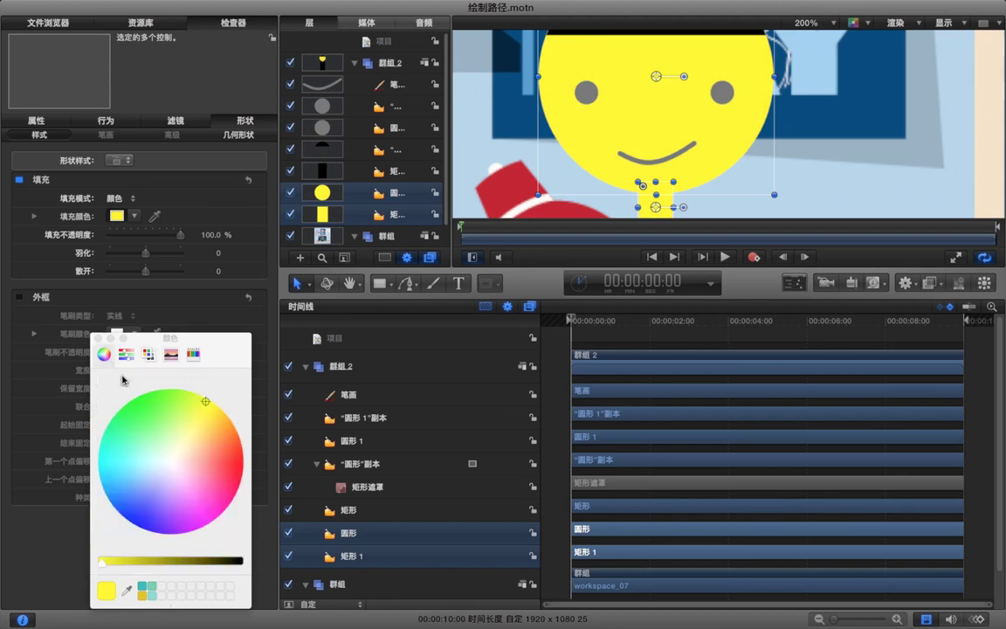
{"action": "left_click_drag", "start_coordinate": [206, 404], "coordinate": [185, 454]}
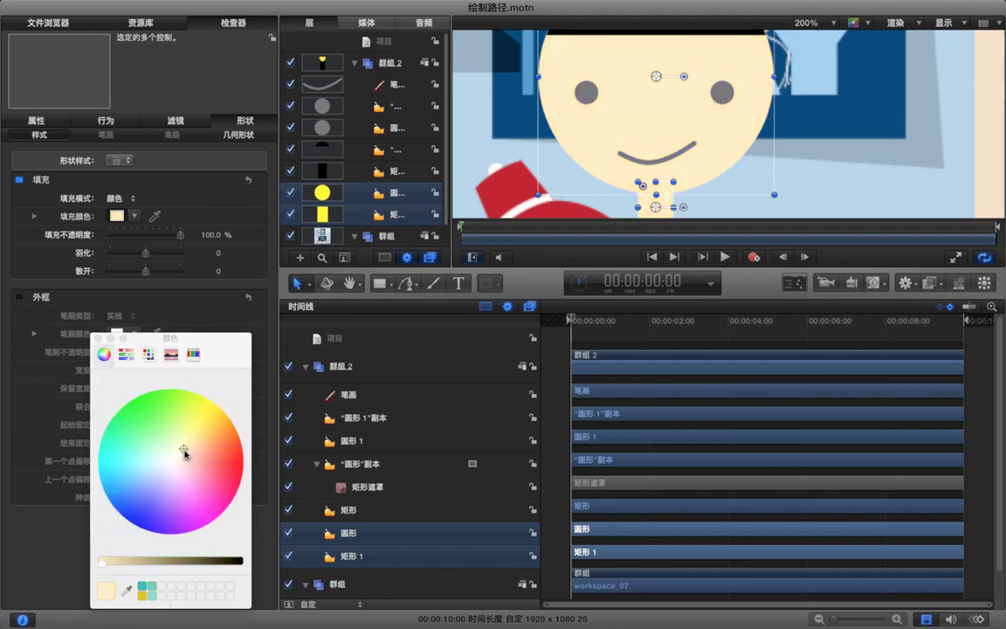
{"action": "left_click", "coordinate": [98, 338]}
{"action": "left_click", "coordinate": [612, 347]}
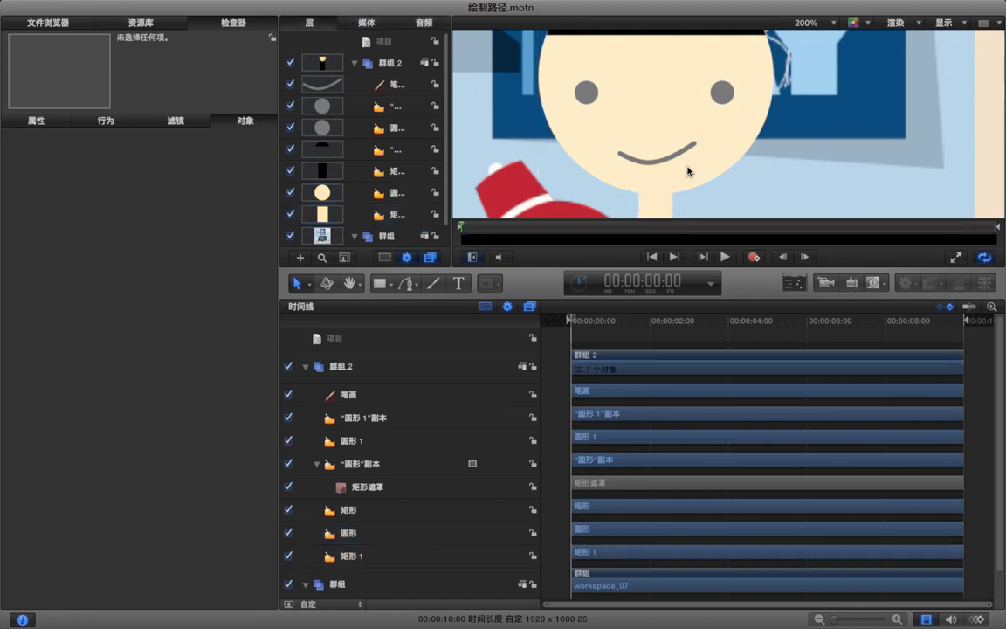
- Draw a closed Bezier triangle pointing downward from the upper edge of the black body as a white shirt collar
{"action": "key", "text": "super+minus"}
{"action": "key", "text": "super+minus"}
{"action": "scroll", "coordinate": [686, 174], "scroll_direction": "down", "scroll_amount": 5}
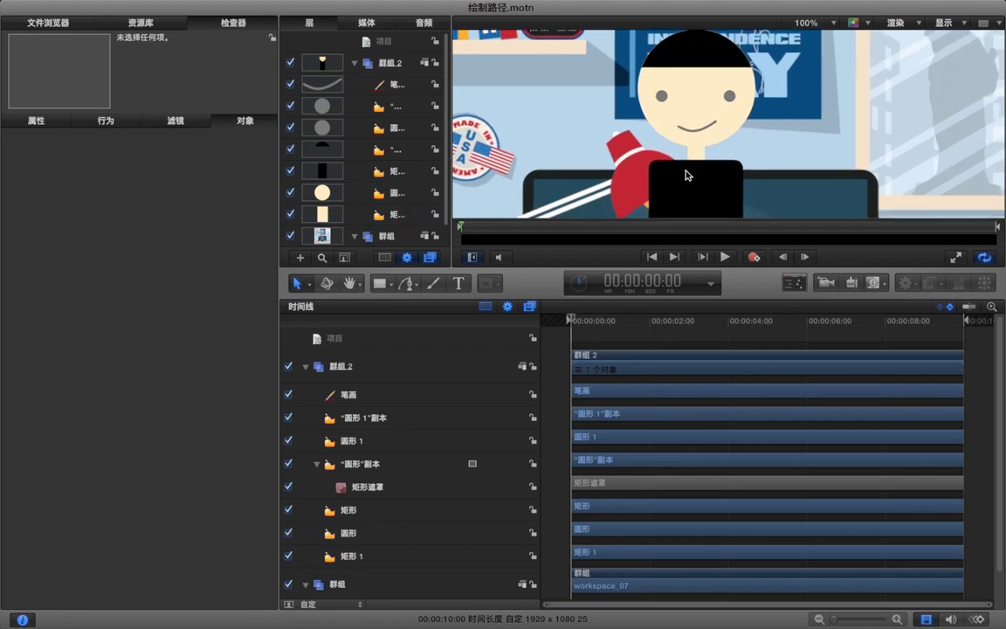
{"action": "scroll", "coordinate": [686, 174], "scroll_direction": "down", "scroll_amount": 1}
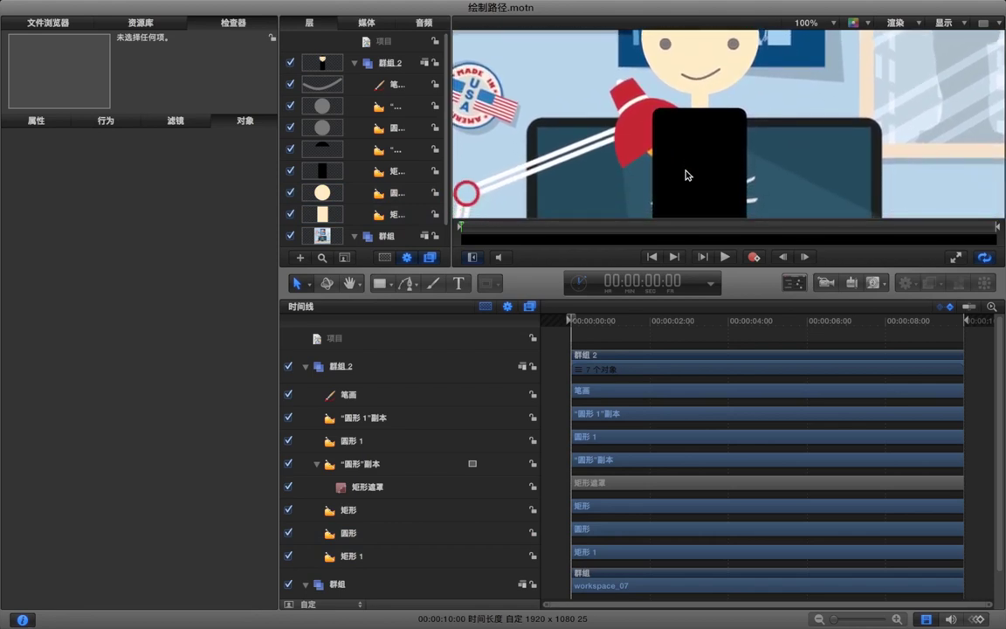
{"action": "left_click", "coordinate": [406, 284]}
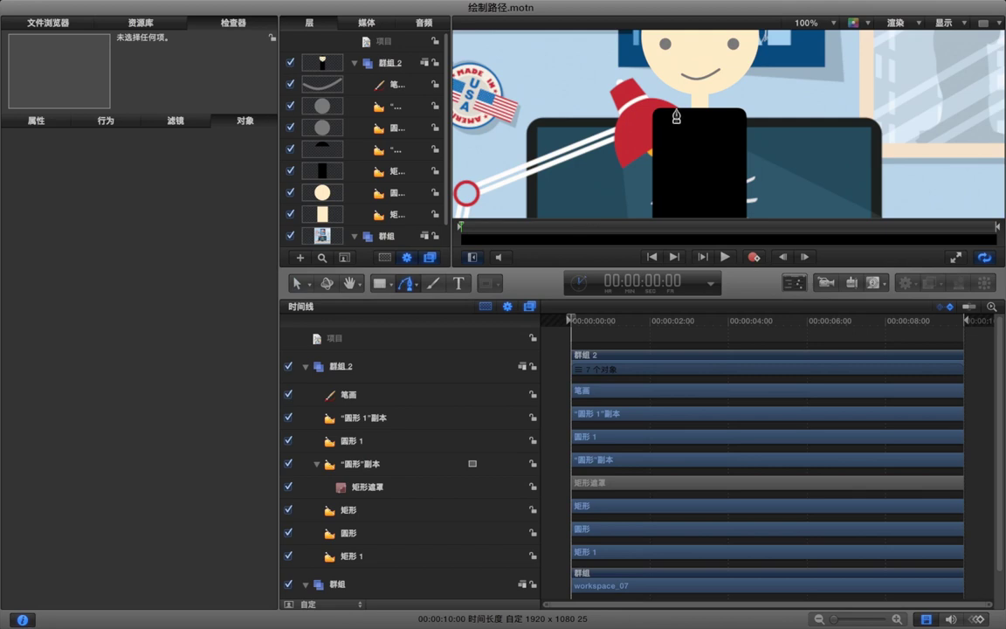
{"action": "left_click", "coordinate": [676, 108]}
{"action": "left_click", "coordinate": [697, 165]}
{"action": "left_click", "coordinate": [726, 110]}
{"action": "left_click", "coordinate": [676, 109]}
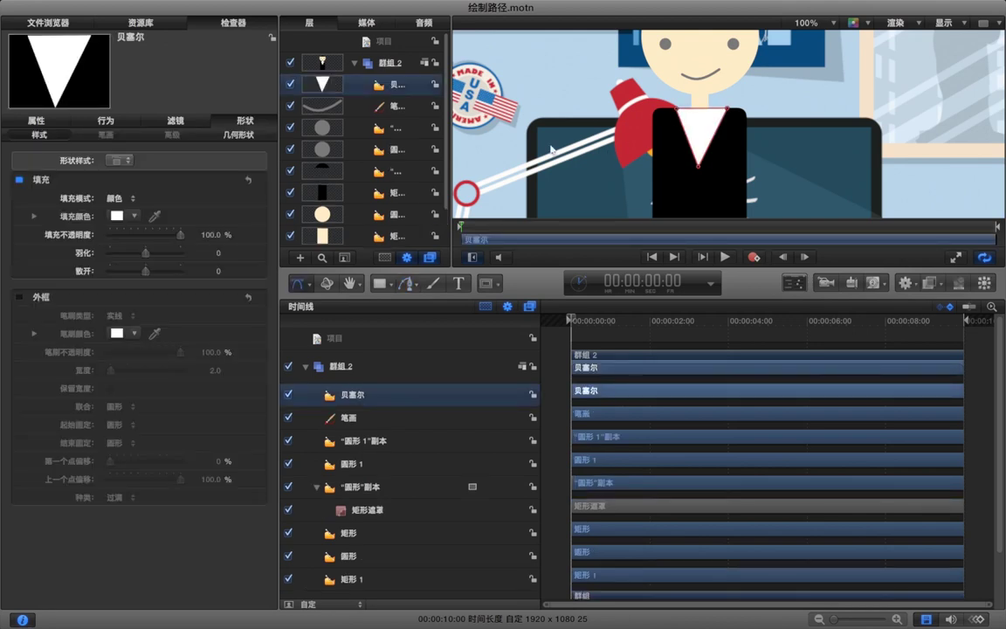
- Move the collar triangle's bottom control point to about X 8, Y -93 px and shift the whole shape to X -13.4 px
{"action": "left_click", "coordinate": [35, 119]}
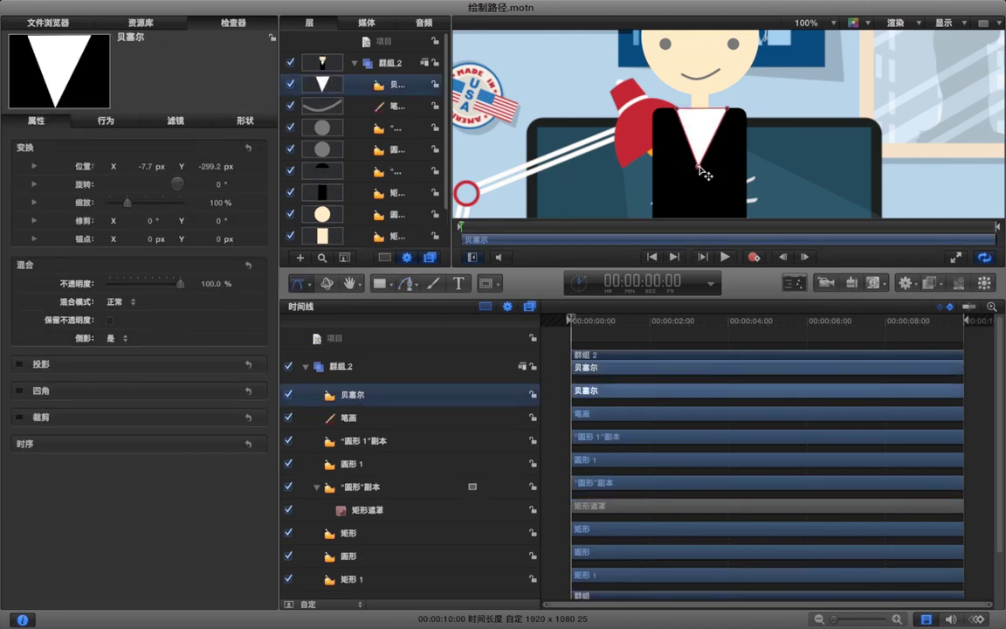
{"action": "left_click_drag", "start_coordinate": [704, 174], "coordinate": [707, 174]}
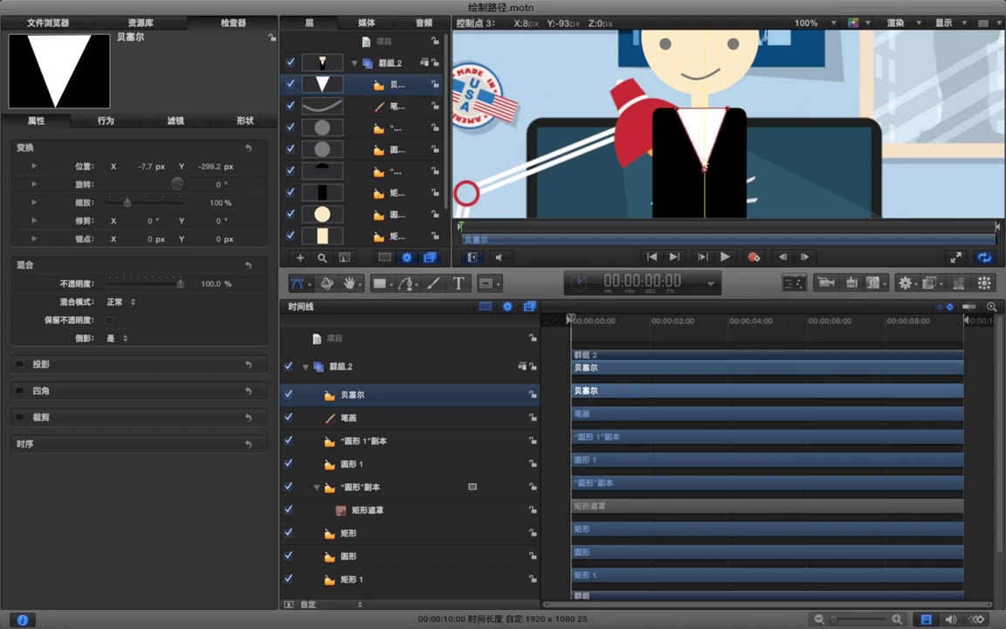
{"action": "left_click_drag", "start_coordinate": [705, 167], "coordinate": [705, 168]}
{"action": "left_click", "coordinate": [294, 286]}
{"action": "left_click", "coordinate": [337, 306]}
{"action": "left_click_drag", "start_coordinate": [702, 137], "coordinate": [700, 137]}
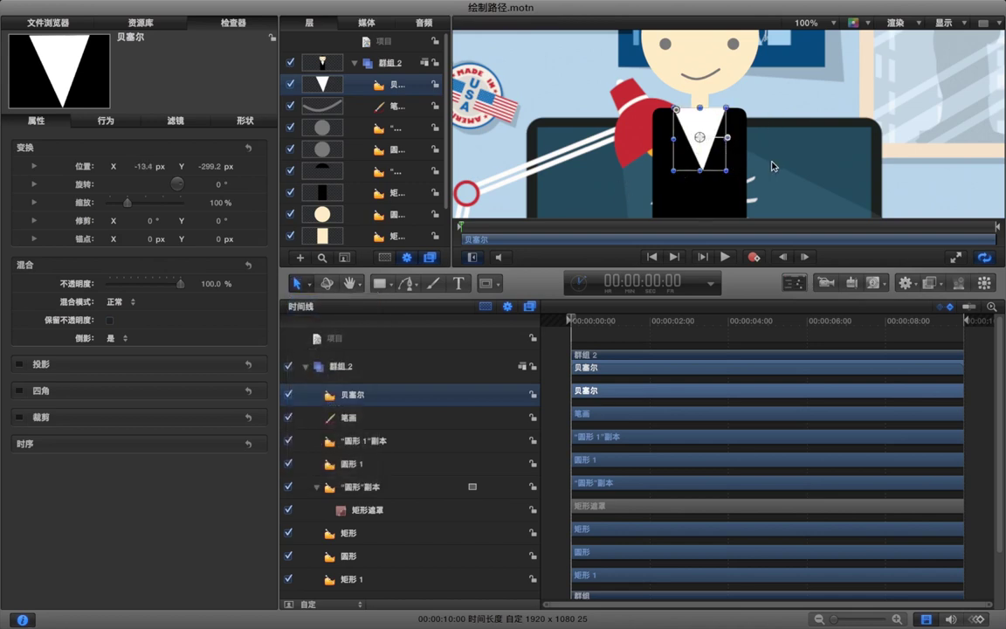
- Duplicate the eye circle 圆形 1 and place the copy below the collar tip at about X -5, Y -436.5 px
{"action": "scroll", "coordinate": [772, 166], "scroll_direction": "down", "scroll_amount": 2}
{"action": "left_click", "coordinate": [381, 150]}
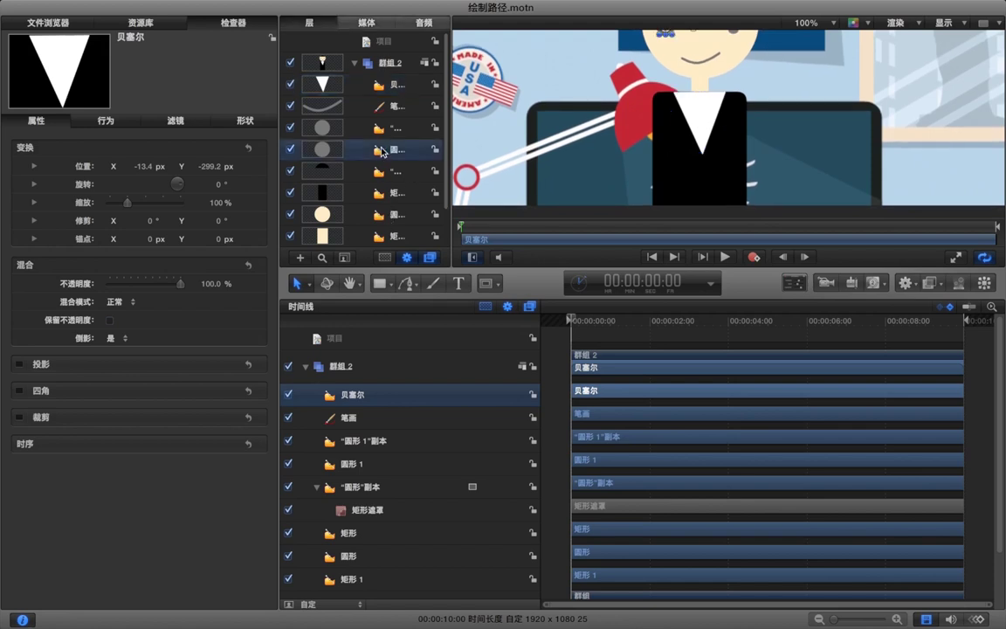
{"action": "left_click", "coordinate": [382, 151]}
{"action": "key", "text": "super+d"}
{"action": "scroll", "coordinate": [665, 39], "scroll_direction": "up", "scroll_amount": 2}
{"action": "left_click_drag", "start_coordinate": [666, 40], "coordinate": [704, 178]}
{"action": "left_click", "coordinate": [36, 122]}
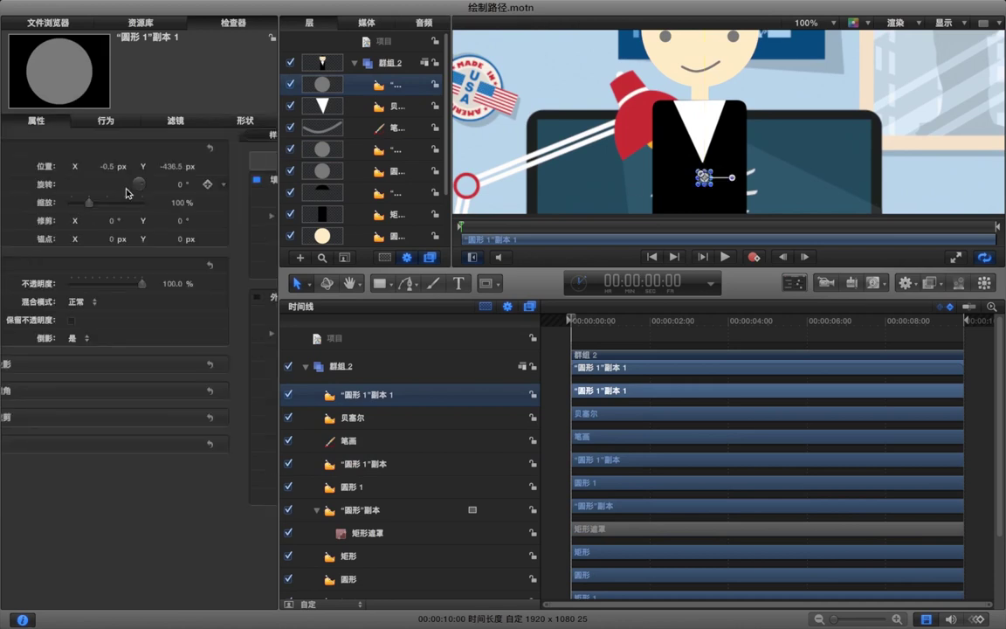
{"action": "left_click_drag", "start_coordinate": [147, 169], "coordinate": [139, 169]}
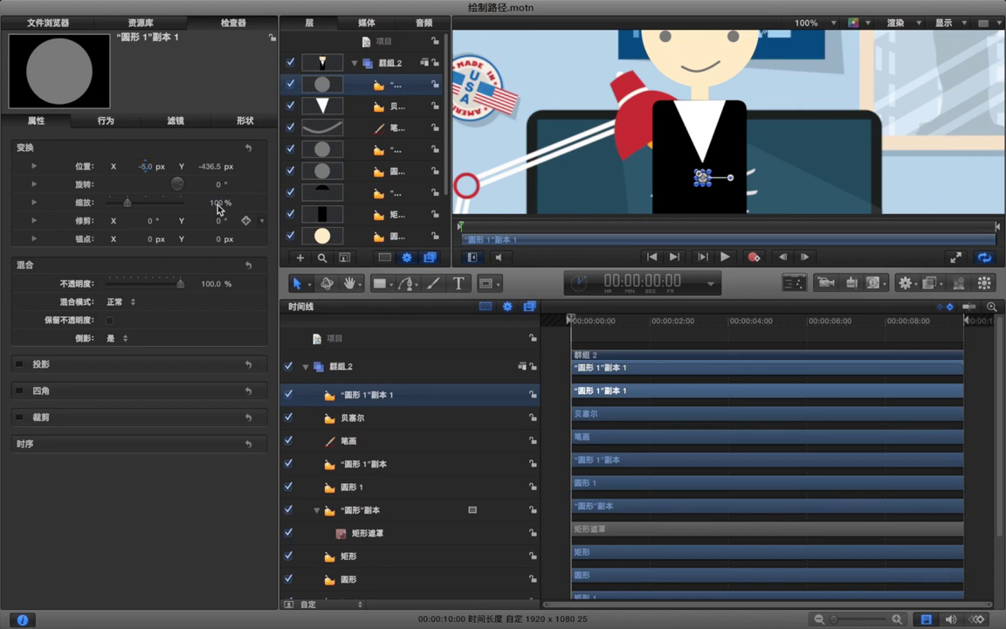
- Set the fill colour of the copied button circle to white
{"action": "left_click", "coordinate": [221, 118]}
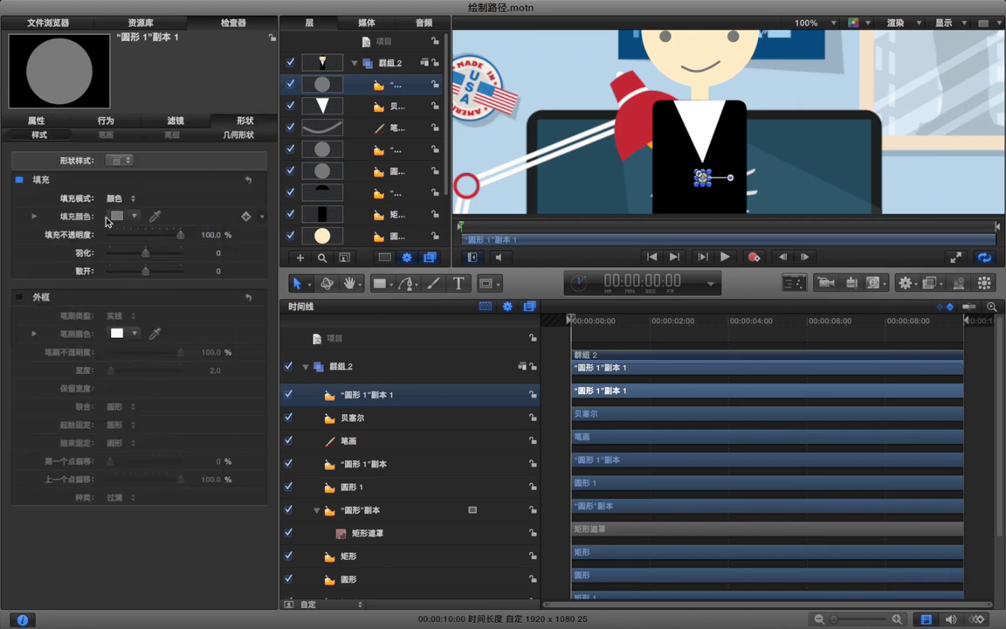
{"action": "left_click", "coordinate": [116, 216]}
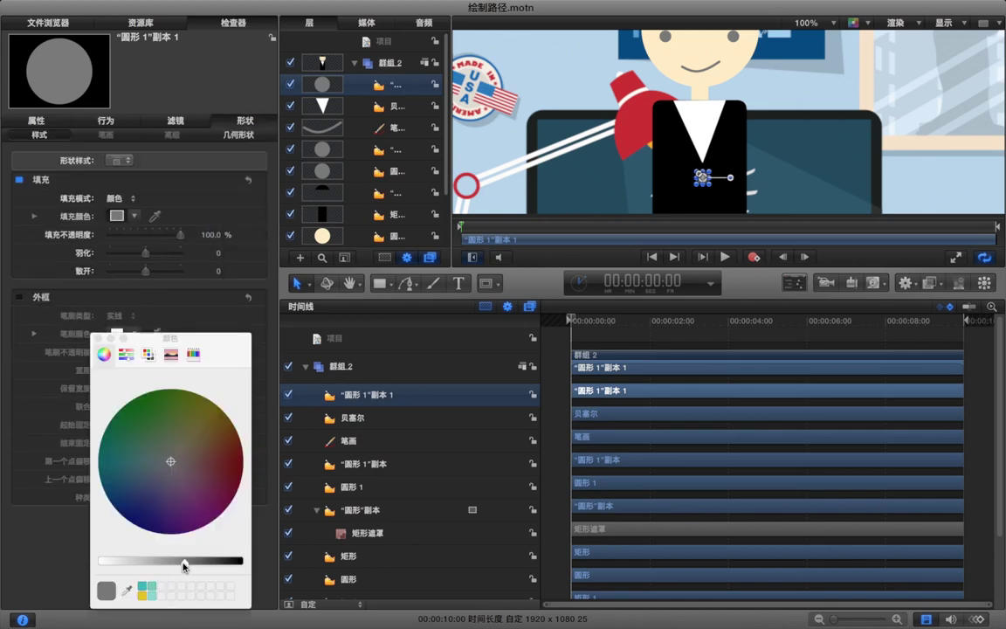
{"action": "left_click_drag", "start_coordinate": [181, 561], "coordinate": [102, 561]}
{"action": "left_click", "coordinate": [92, 305]}
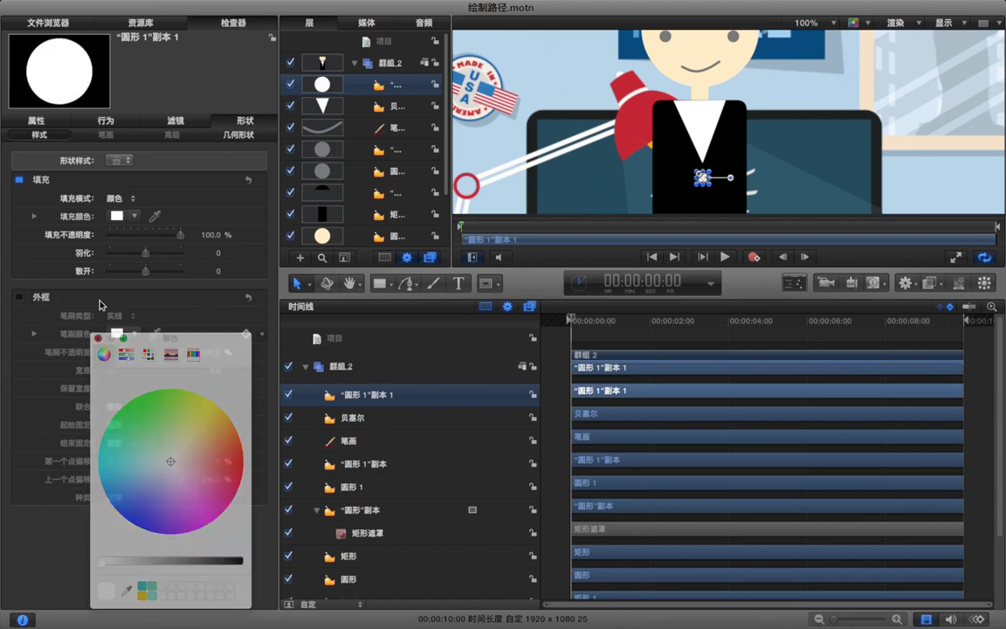
- Scale the white button circle to 45% and move it up towards the collar tip, to about Y -419.2 px
{"action": "left_click", "coordinate": [40, 119]}
{"action": "left_click_drag", "start_coordinate": [218, 202], "coordinate": [218, 219]}
{"action": "key", "text": "super+equal"}
{"action": "key", "text": "super+equal"}
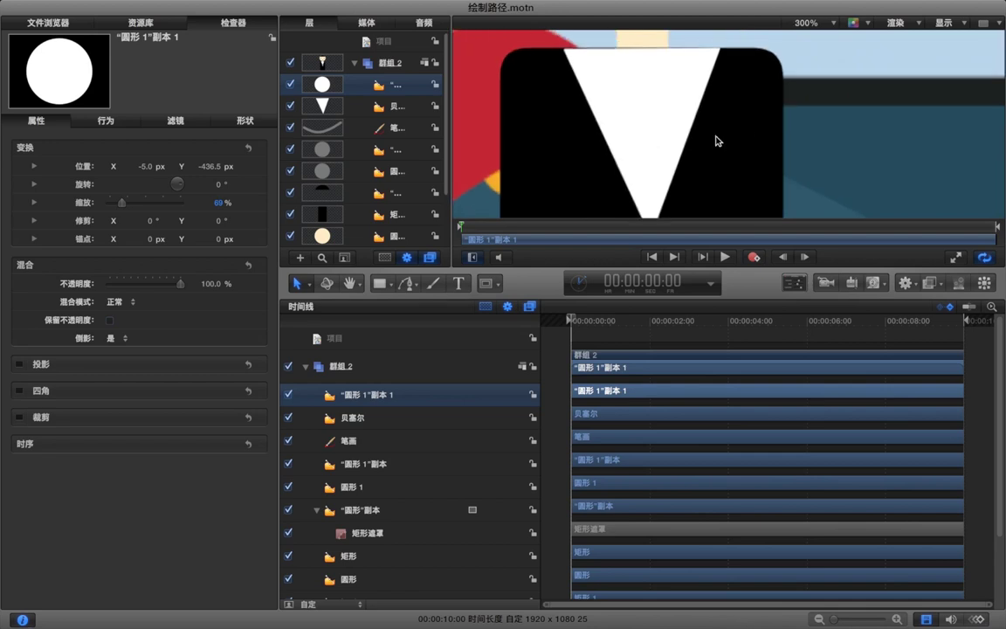
{"action": "scroll", "coordinate": [717, 140], "scroll_direction": "down", "scroll_amount": 5}
{"action": "left_click_drag", "start_coordinate": [219, 206], "coordinate": [199, 206]}
{"action": "left_click_drag", "start_coordinate": [661, 156], "coordinate": [660, 138]}
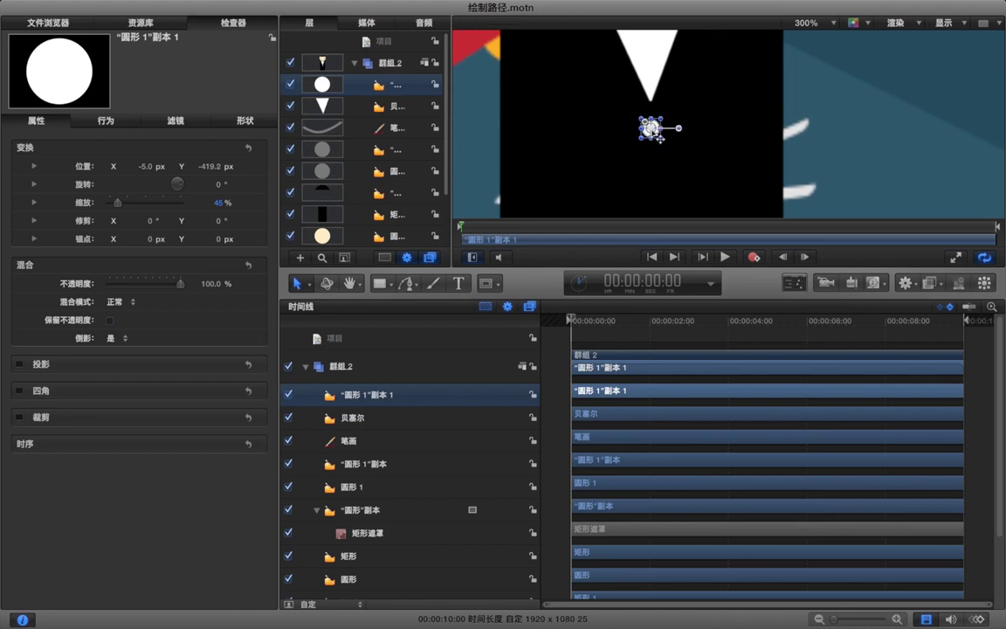
- Duplicate the white button and place the copy directly below the first one on the body
{"action": "key", "text": "super+d"}
{"action": "scroll", "coordinate": [655, 113], "scroll_direction": "down", "scroll_amount": 3}
{"action": "left_click_drag", "start_coordinate": [651, 86], "coordinate": [653, 142]}
{"action": "scroll", "coordinate": [653, 148], "scroll_direction": "down", "scroll_amount": 1}
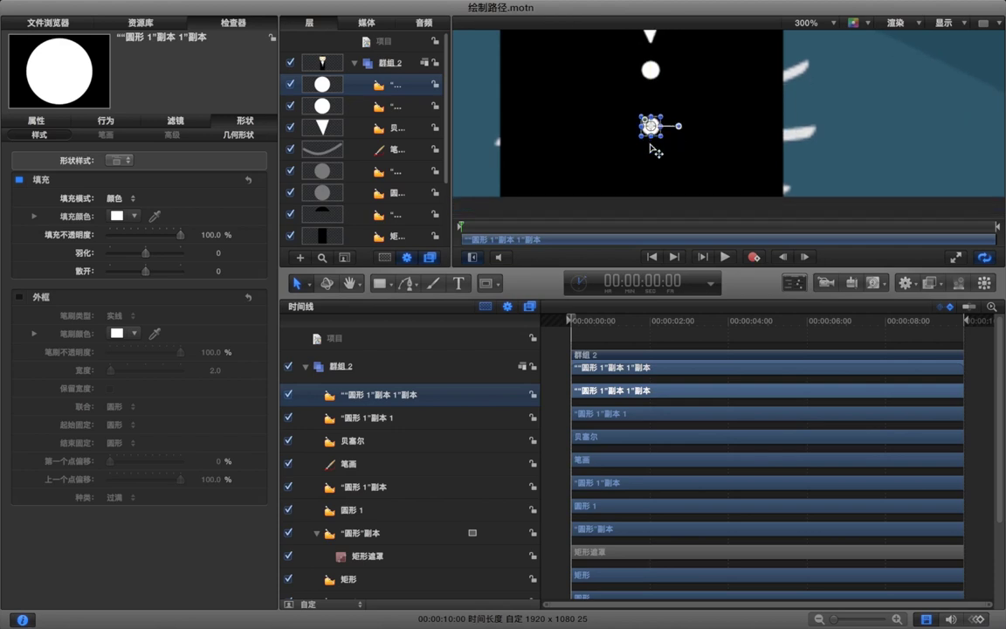
- Duplicate the second white button and place the copy directly below it near the bottom of the suit body
{"action": "scroll", "coordinate": [650, 135], "scroll_direction": "down", "scroll_amount": 2}
{"action": "key", "text": "super+d"}
{"action": "left_click_drag", "start_coordinate": [650, 86], "coordinate": [653, 144]}
{"action": "scroll", "coordinate": [653, 144], "scroll_direction": "down", "scroll_amount": 6}
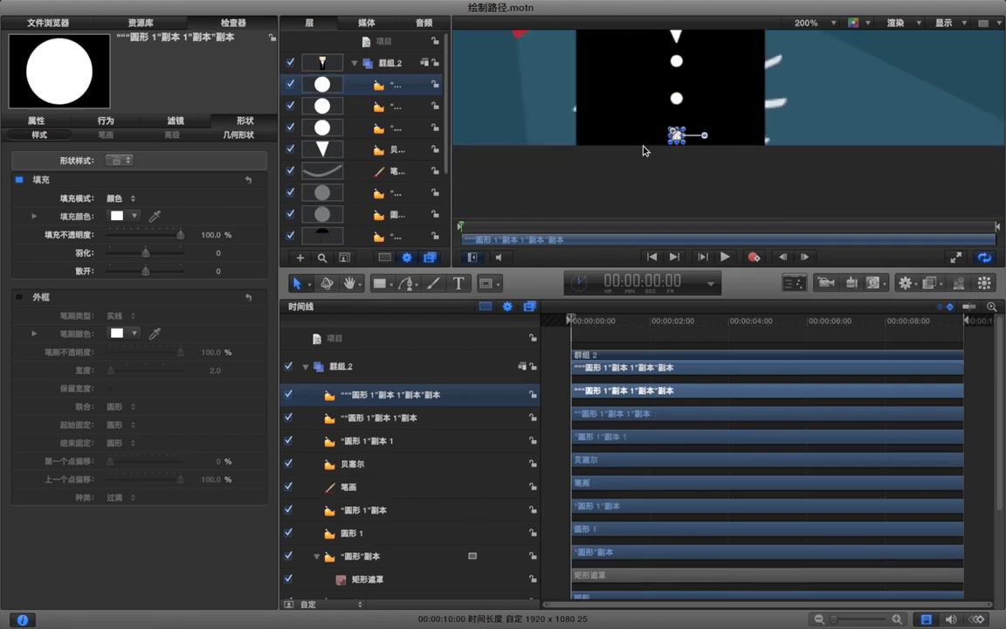
{"action": "scroll", "coordinate": [643, 146], "scroll_direction": "up", "scroll_amount": 3}
{"action": "scroll", "coordinate": [642, 145], "scroll_direction": "right", "scroll_amount": 3}
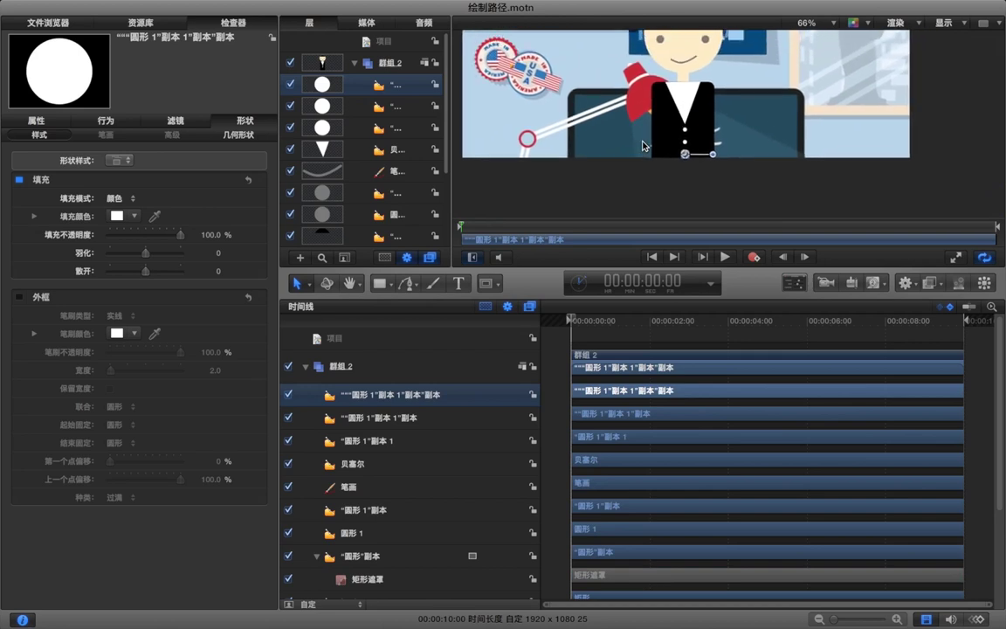
- Move the white collar triangle 贝塞尔 slightly up so its top edge lines up with the suit's top edge
{"action": "left_click", "coordinate": [400, 146]}
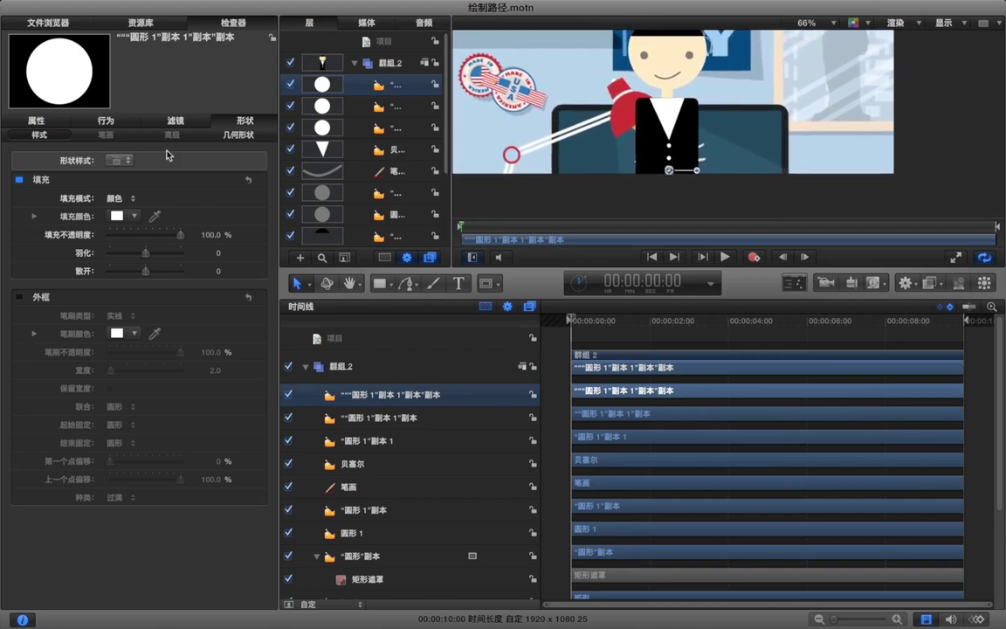
{"action": "left_click", "coordinate": [52, 123]}
{"action": "scroll", "coordinate": [669, 137], "scroll_direction": "up", "scroll_amount": 6}
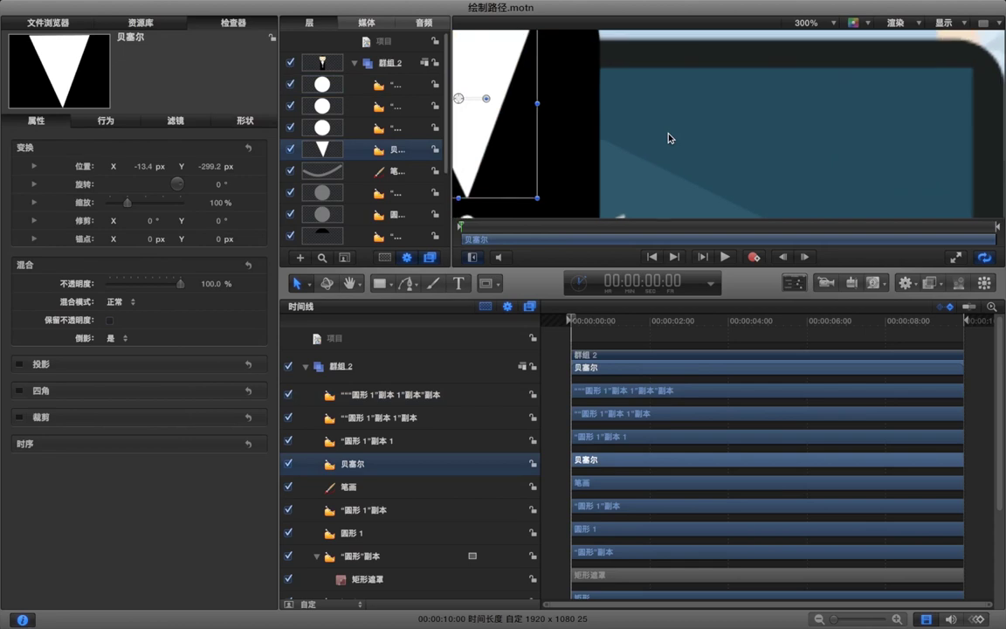
{"action": "left_click_drag", "start_coordinate": [209, 166], "coordinate": [209, 167]}
{"action": "key", "text": "Up"}
{"action": "key", "text": "Up"}
{"action": "key", "text": "Return"}
{"action": "left_click", "coordinate": [550, 355]}
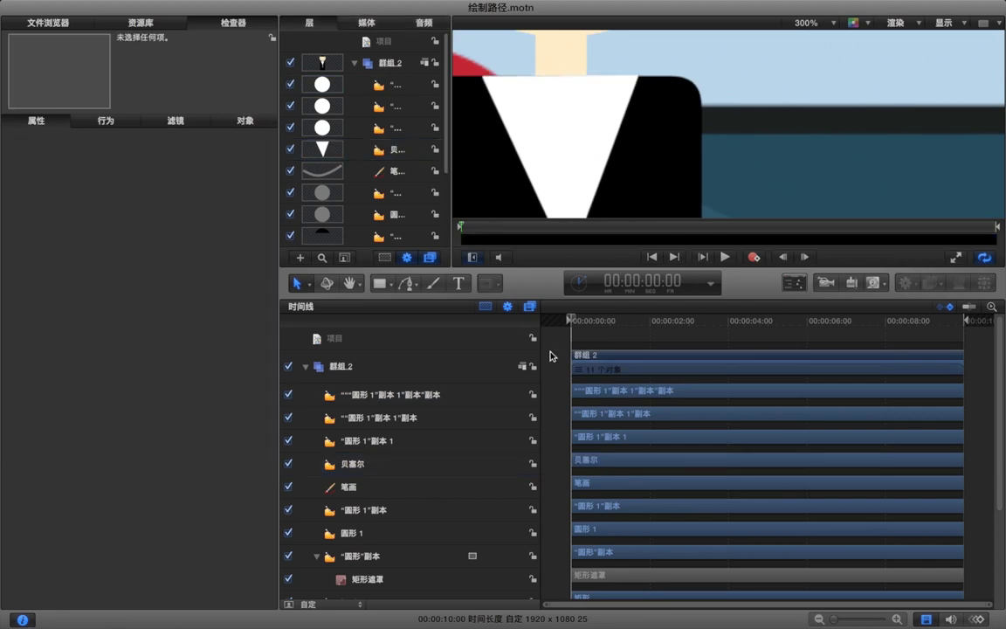
- Draw a closed four-point bow tie shape with crossing sides in the upper part of the white collar with the Bezier tool
{"action": "key", "text": "alt+z"}
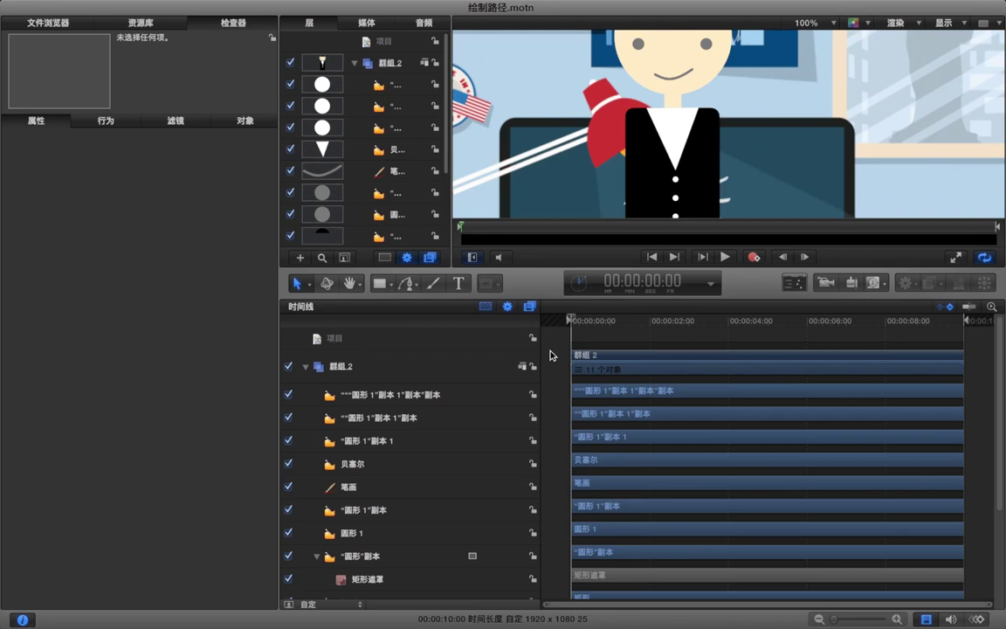
{"action": "key", "text": "super+equal"}
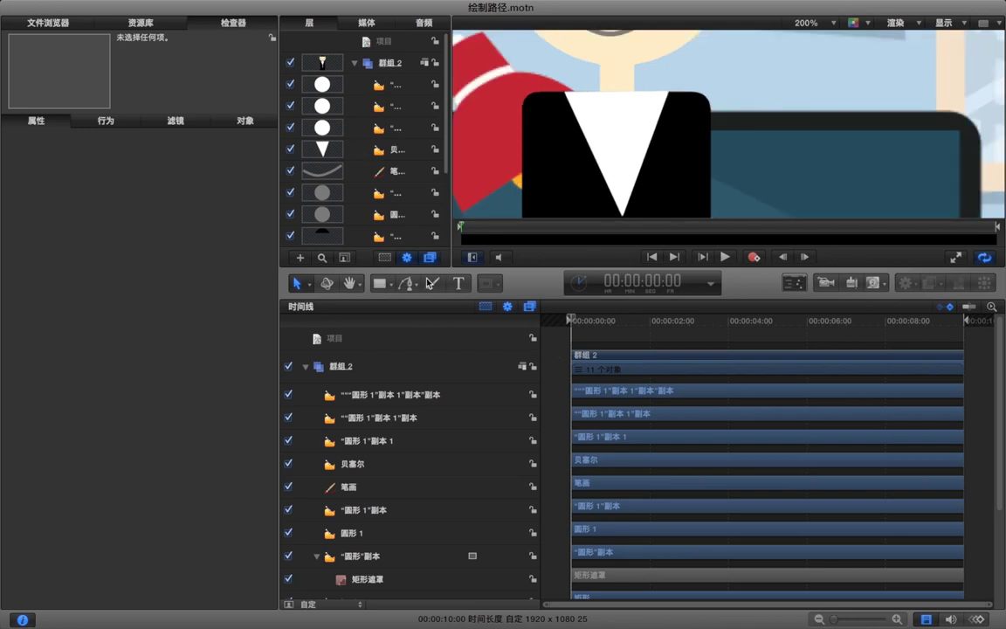
{"action": "left_click", "coordinate": [382, 284]}
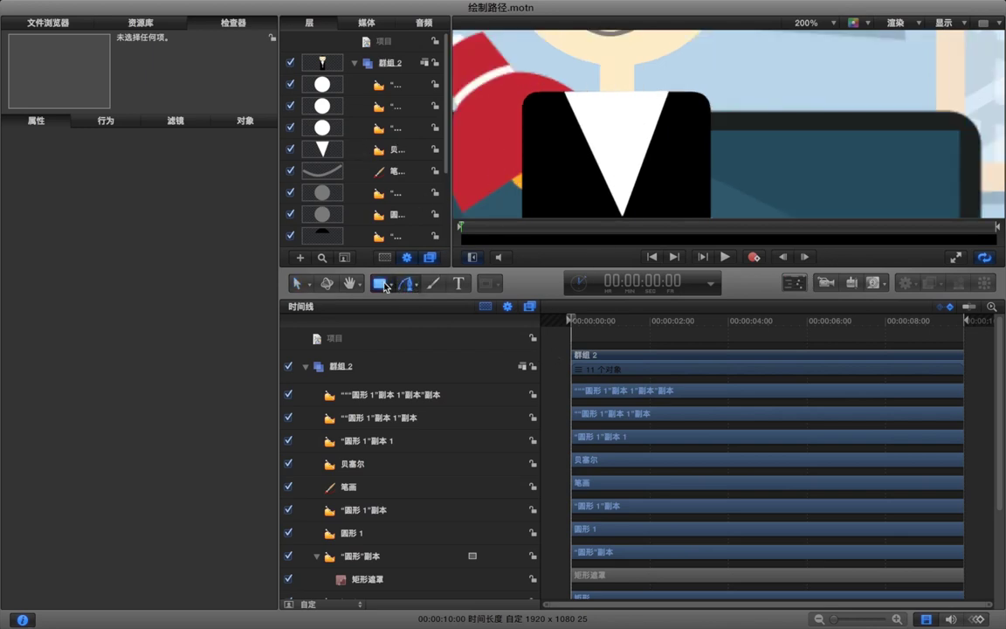
{"action": "left_click", "coordinate": [385, 282]}
{"action": "left_click", "coordinate": [407, 284]}
{"action": "left_click", "coordinate": [594, 100]}
{"action": "left_click", "coordinate": [638, 118]}
{"action": "left_click", "coordinate": [637, 100]}
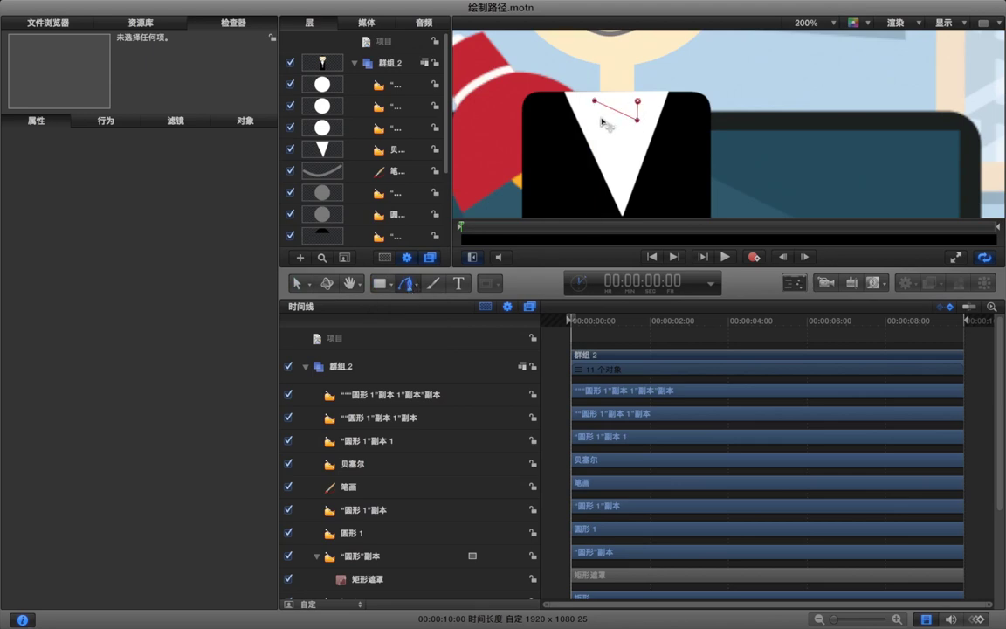
{"action": "left_click", "coordinate": [595, 118]}
{"action": "left_click", "coordinate": [595, 101]}
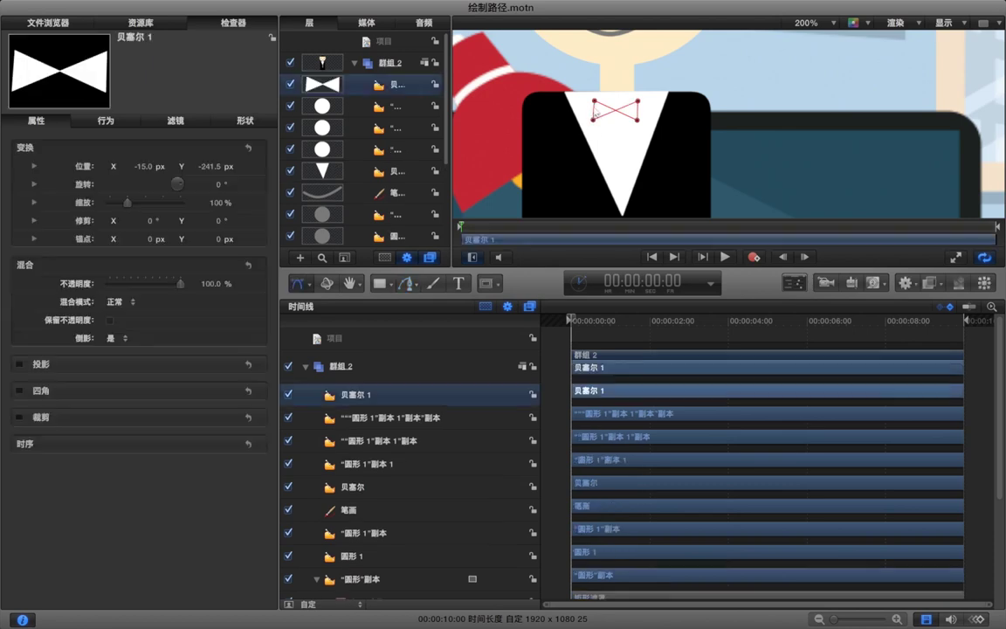
- Set the bow tie's fill colour to black and deselect it
{"action": "left_click", "coordinate": [230, 120]}
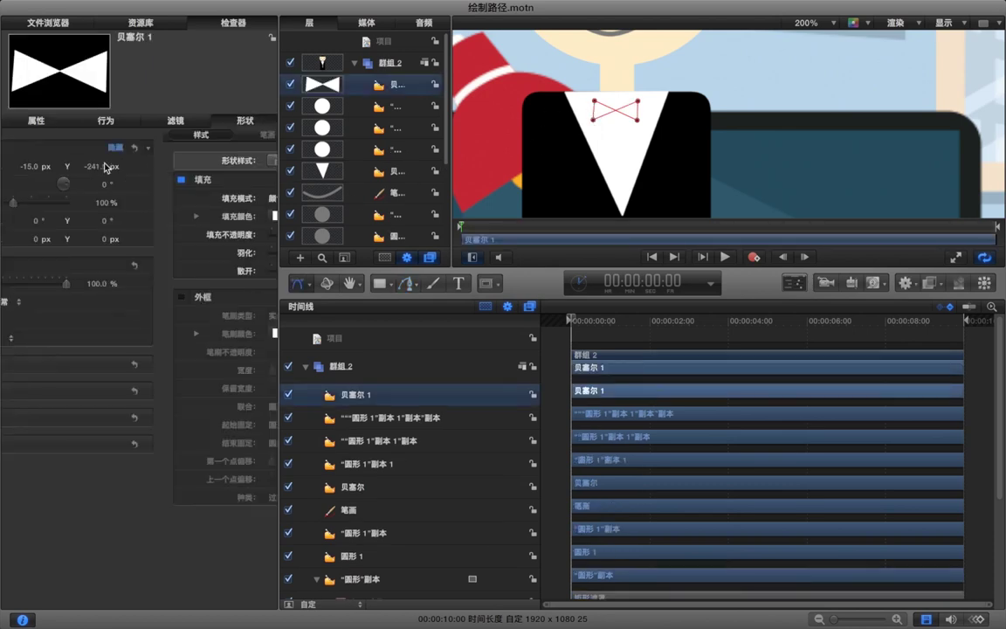
{"action": "left_click", "coordinate": [116, 215]}
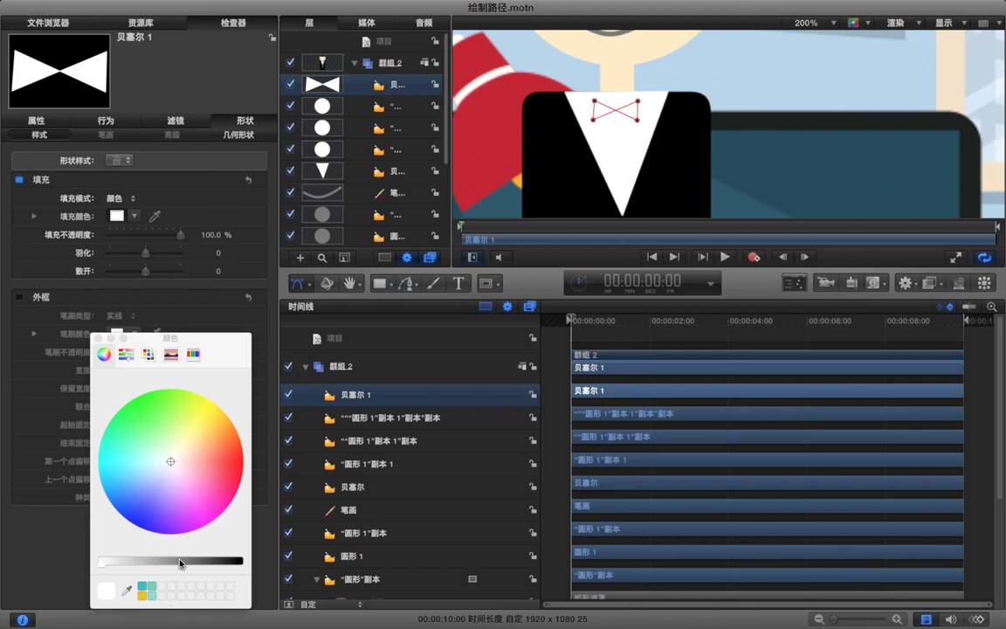
{"action": "left_click_drag", "start_coordinate": [181, 563], "coordinate": [242, 562]}
{"action": "left_click", "coordinate": [99, 338]}
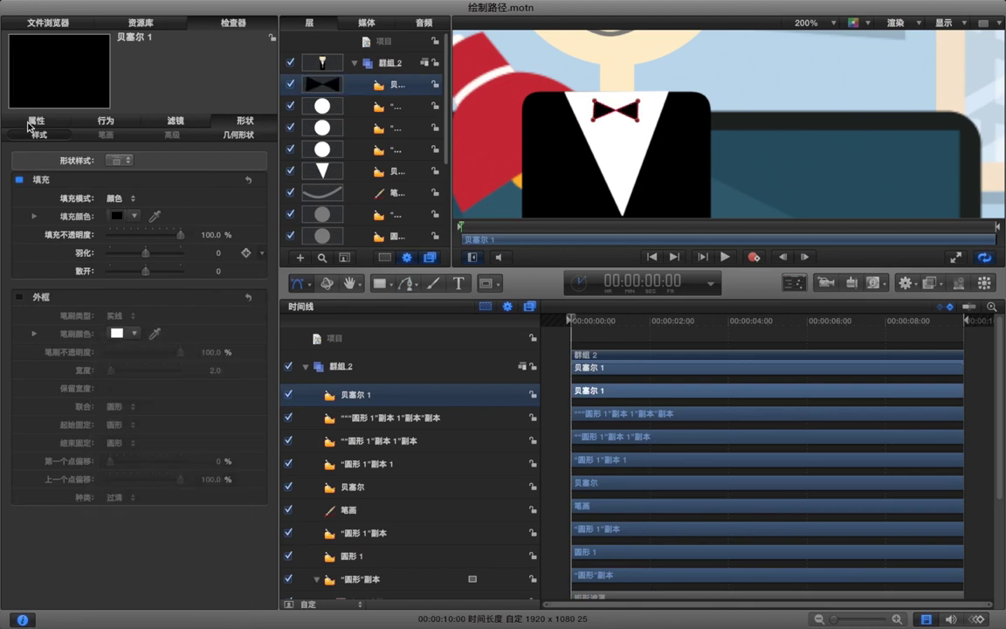
{"action": "left_click", "coordinate": [33, 121]}
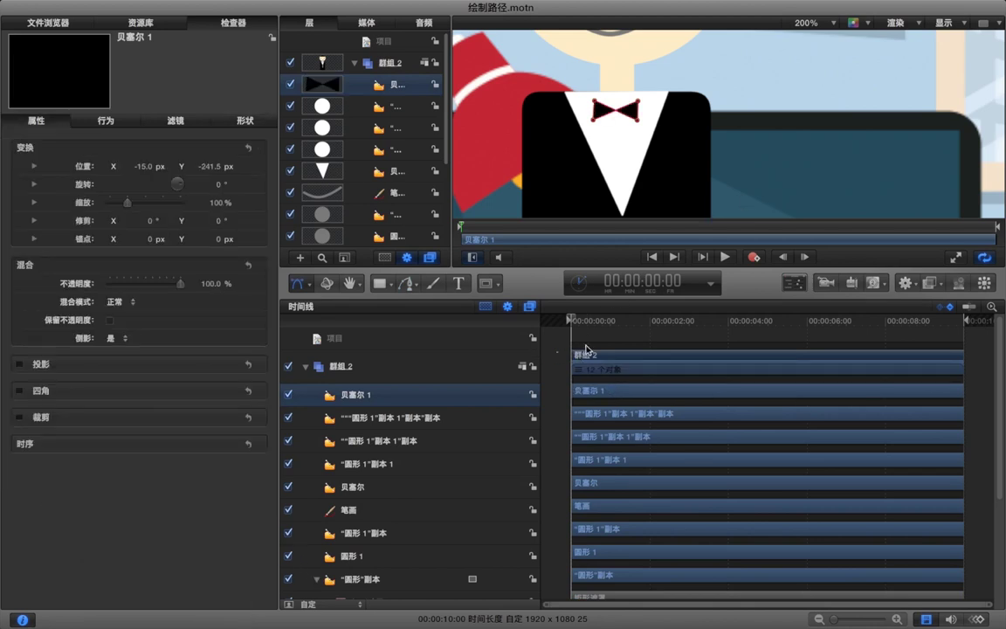
{"action": "left_click", "coordinate": [615, 344]}
{"action": "key", "text": "shift+z"}
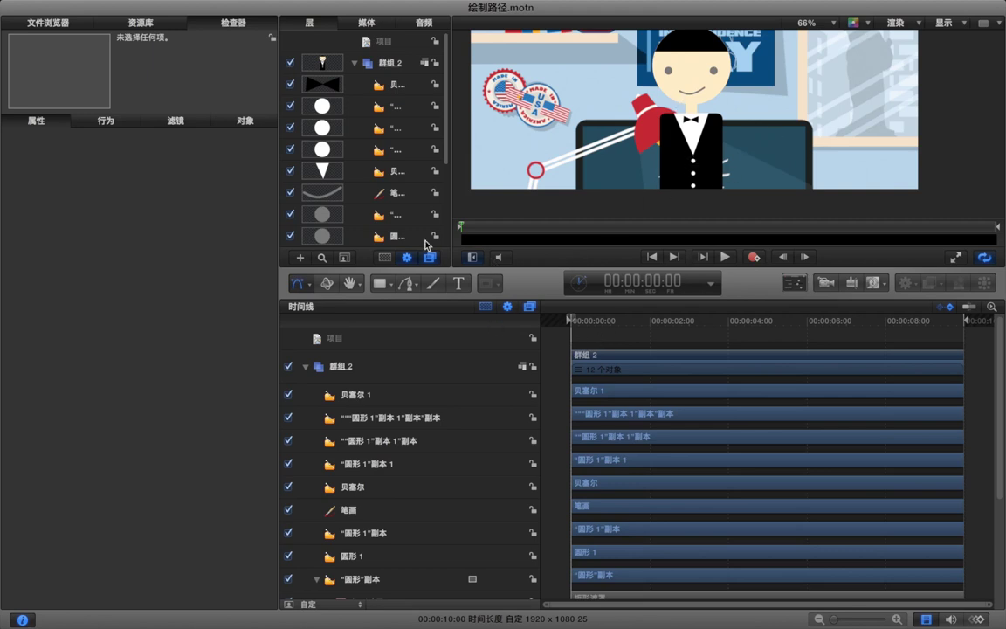
- Set the paint stroke brush to the skin colour sampled from the character's face, with a width of 40 pixels
{"action": "left_click", "coordinate": [433, 283]}
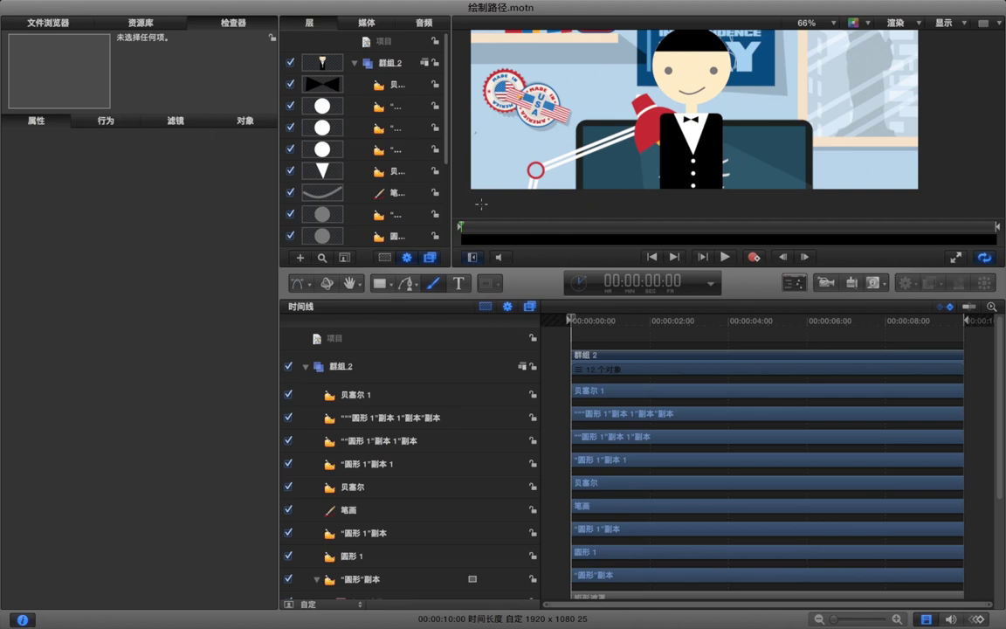
{"action": "key", "text": "F7"}
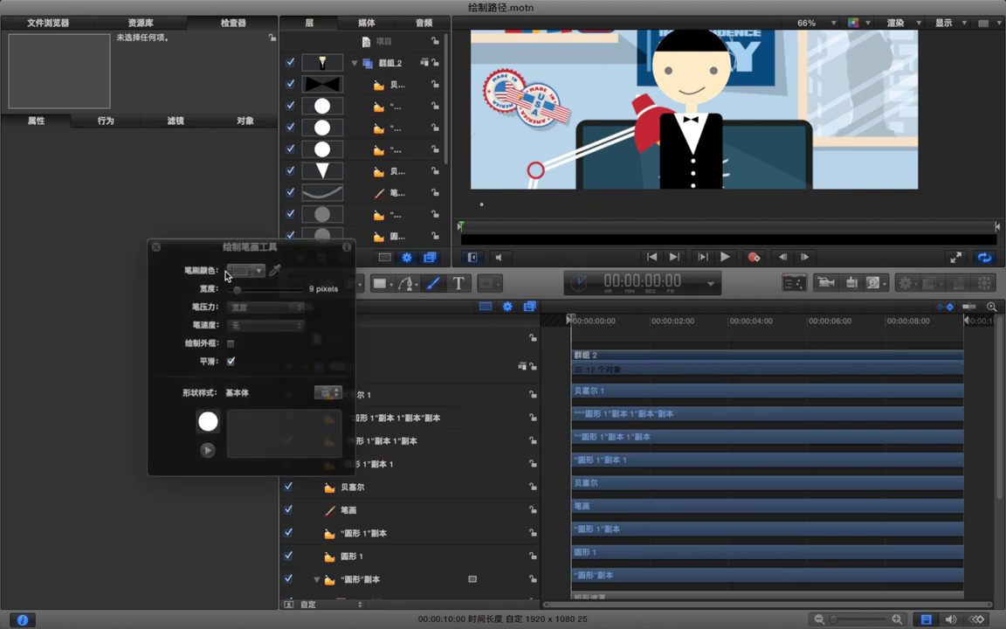
{"action": "left_click", "coordinate": [238, 271]}
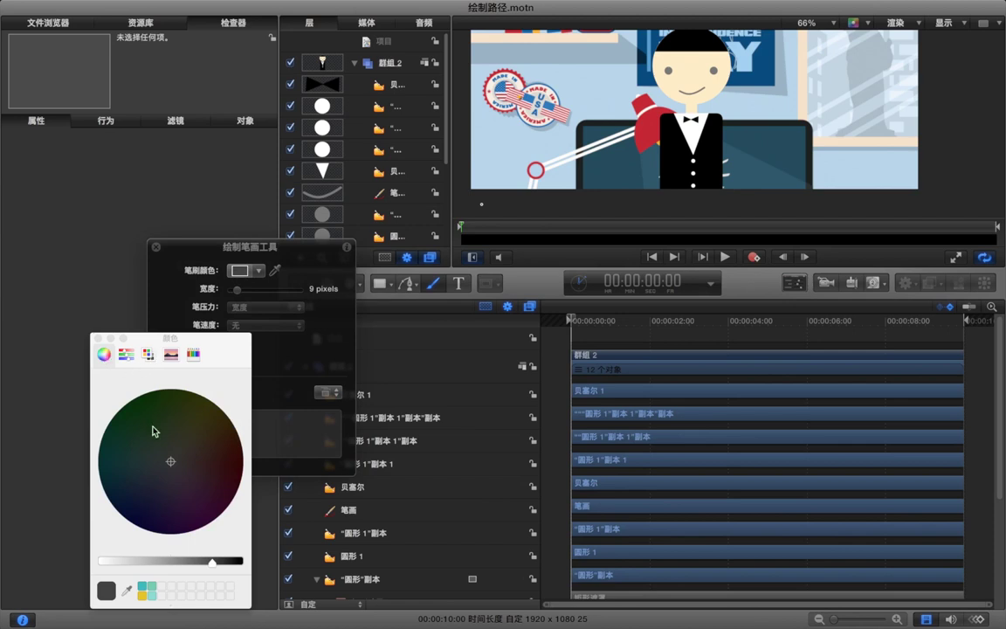
{"action": "left_click", "coordinate": [125, 597]}
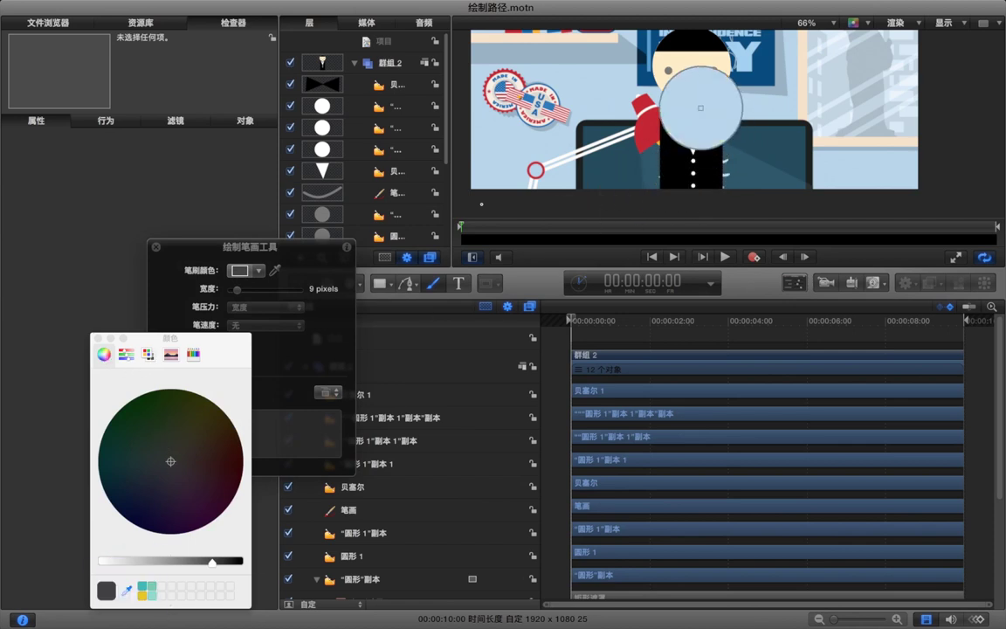
{"action": "left_click", "coordinate": [625, 70]}
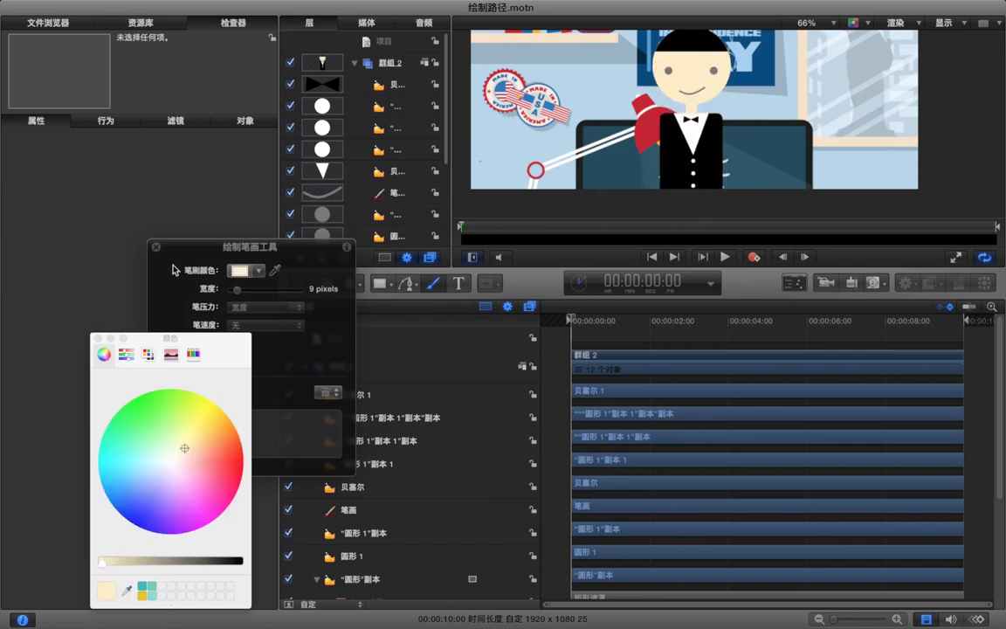
{"action": "left_click", "coordinate": [98, 338]}
{"action": "left_click_drag", "start_coordinate": [237, 289], "coordinate": [264, 292]}
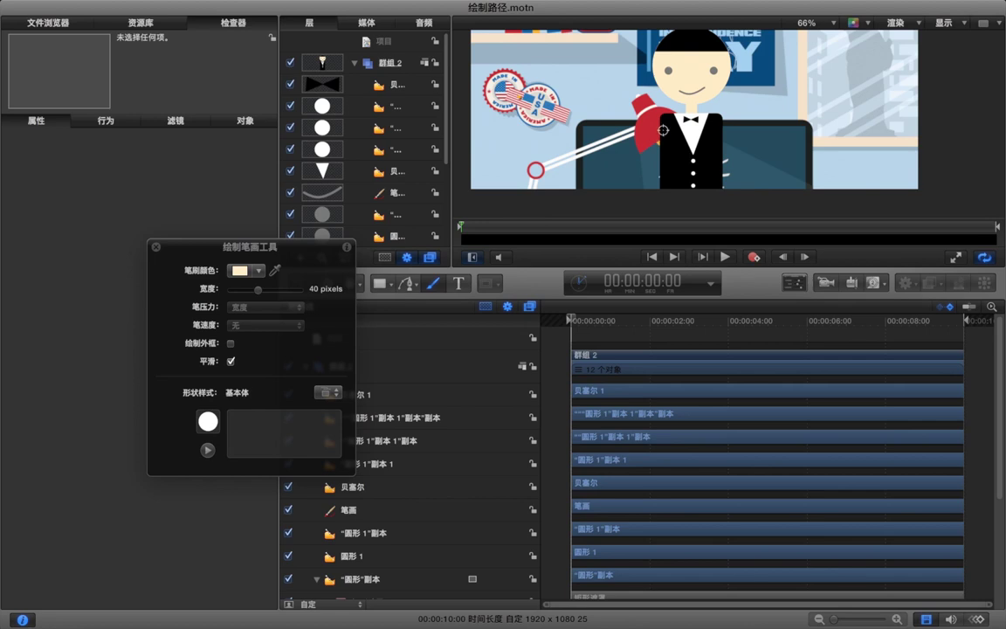
- Paint a U-shaped arm stroke from the shoulder beside the red lamp, down and up to a raised hand end
{"action": "mouse_move", "coordinate": [664, 129]}
{"action": "left_mouse_down"}
{"action": "mouse_move", "coordinate": [608, 171]}
{"action": "mouse_move", "coordinate": [589, 114]}
{"action": "left_mouse_up"}
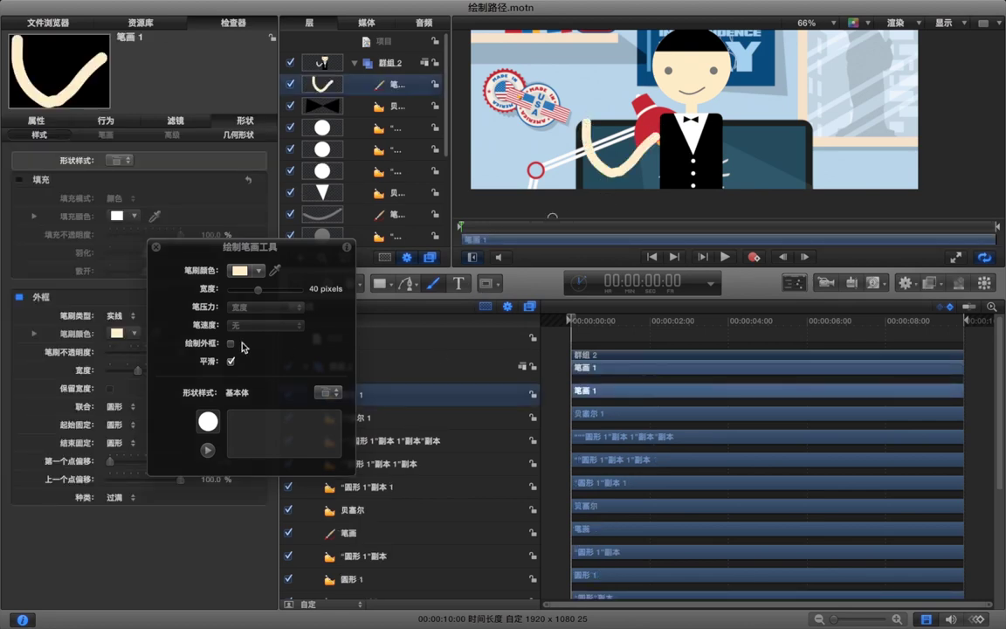
{"action": "left_click", "coordinate": [158, 248]}
{"action": "left_click", "coordinate": [608, 341]}
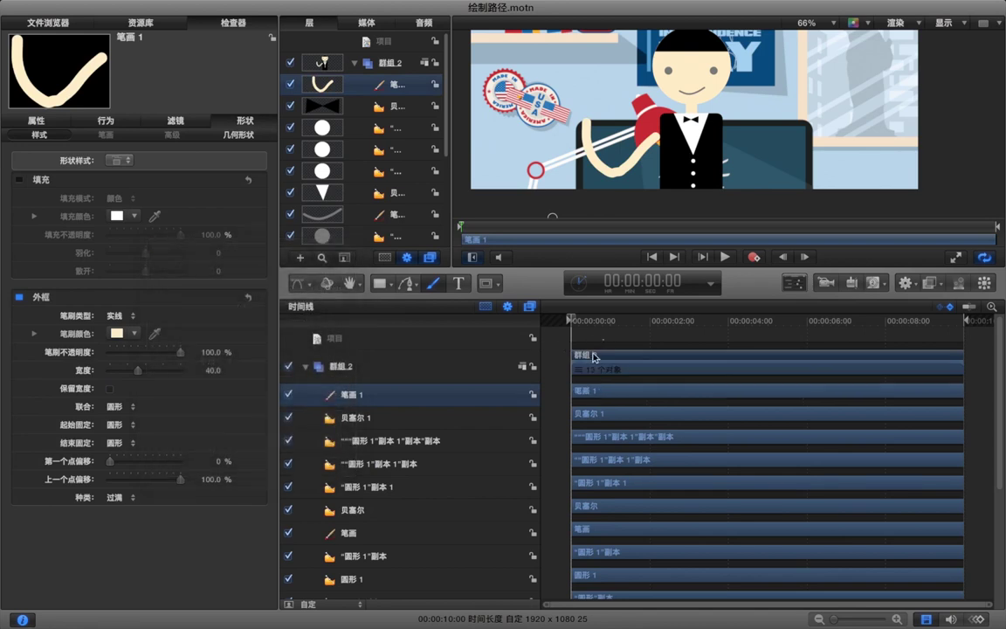
- Edit the points of the arm stroke 笔画 1 and delete its intermediate control points, keeping the two ends
{"action": "left_click", "coordinate": [479, 394]}
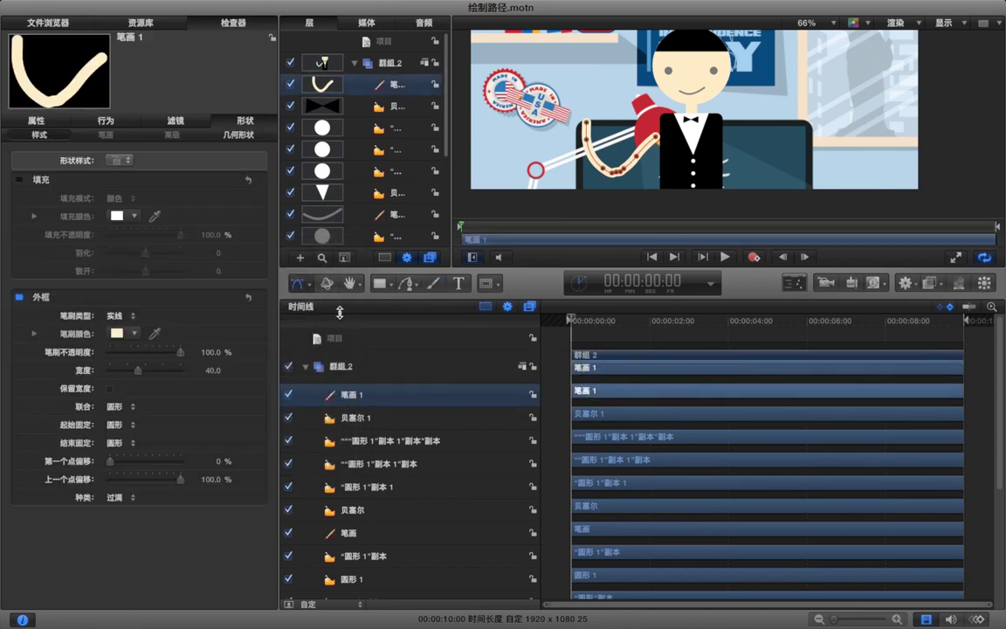
{"action": "left_click", "coordinate": [307, 283]}
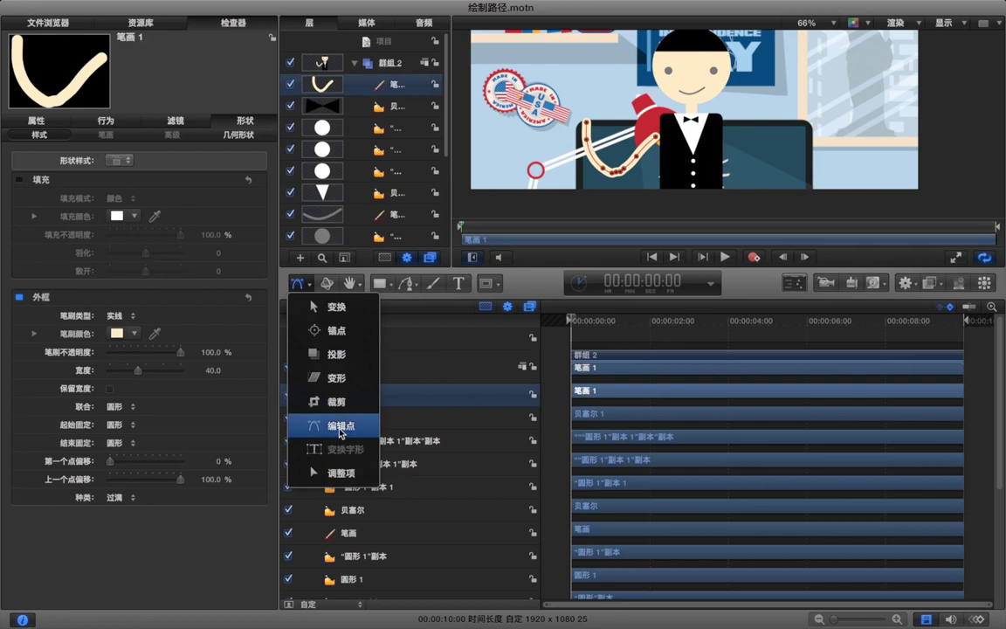
{"action": "left_click", "coordinate": [340, 426]}
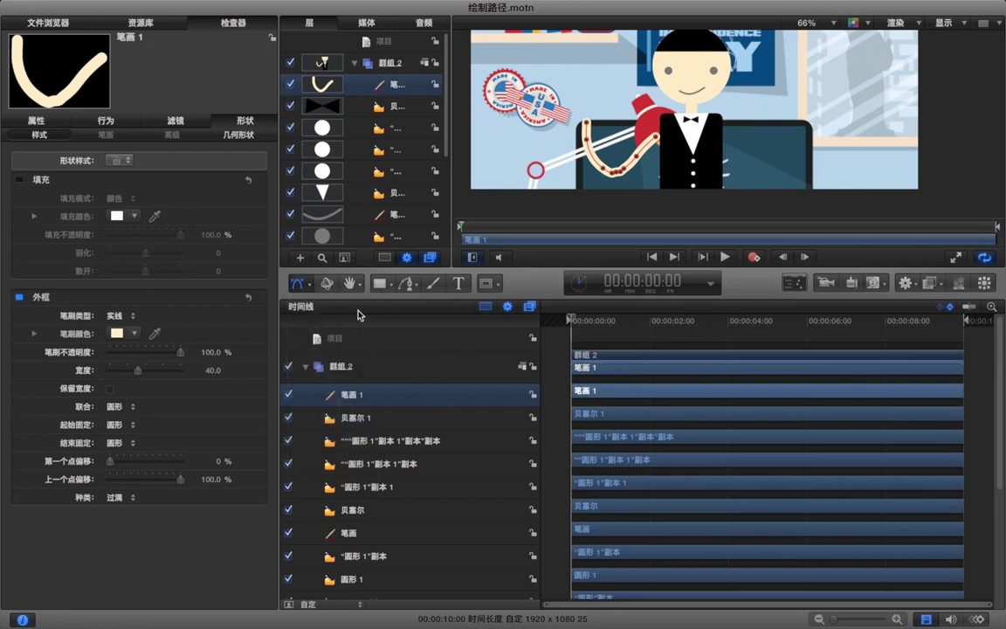
{"action": "left_click", "coordinate": [625, 170]}
{"action": "key", "text": "Delete"}
{"action": "left_click", "coordinate": [639, 157]}
{"action": "key", "text": "Delete"}
{"action": "left_click", "coordinate": [612, 173]}
{"action": "key", "text": "Delete"}
{"action": "left_click", "coordinate": [602, 169]}
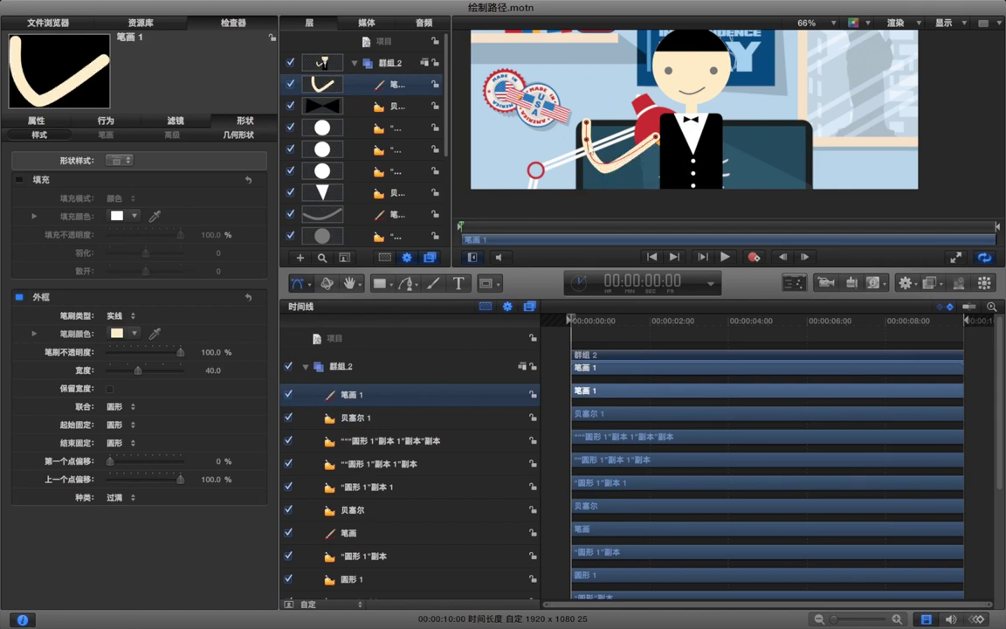
{"action": "key", "text": "Delete"}
- Move the arm stroke's shoulder end onto the suit and adjust the curve handles into a smooth U-shaped bend
{"action": "mouse_move", "coordinate": [577, 140]}
{"action": "left_mouse_down"}
{"action": "mouse_move", "coordinate": [583, 118]}
{"action": "mouse_move", "coordinate": [588, 138]}
{"action": "mouse_move", "coordinate": [570, 137]}
{"action": "left_mouse_up"}
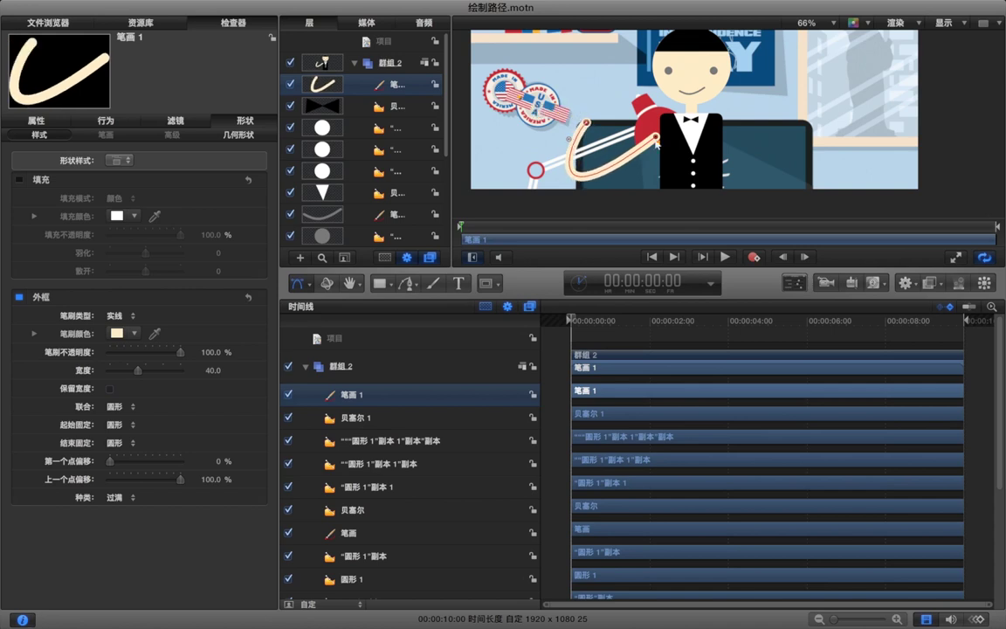
{"action": "left_click_drag", "start_coordinate": [654, 137], "coordinate": [670, 131]}
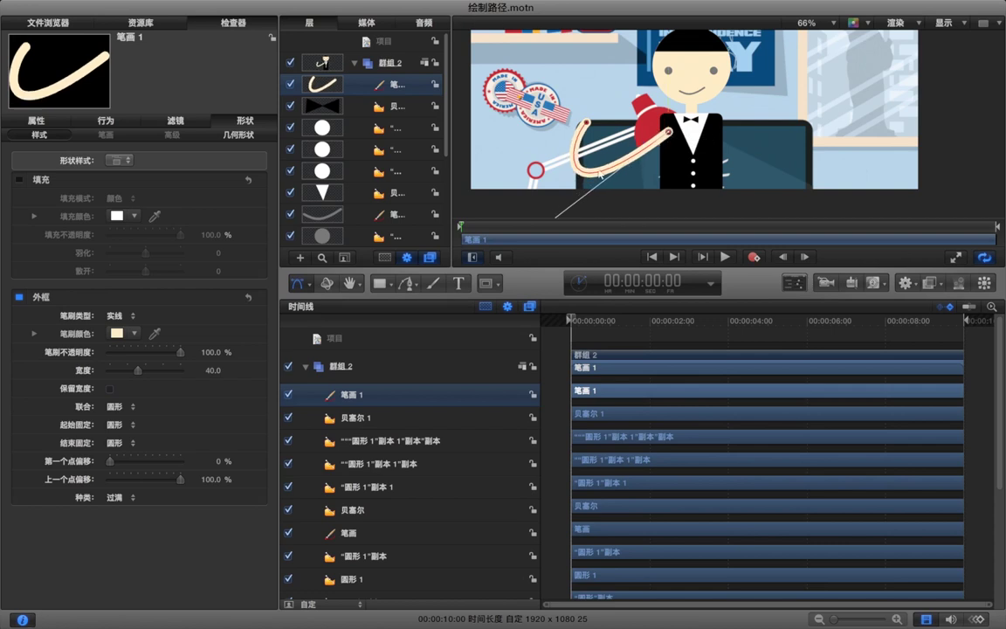
{"action": "mouse_move", "coordinate": [569, 203]}
{"action": "left_mouse_down"}
{"action": "mouse_move", "coordinate": [546, 218]}
{"action": "mouse_move", "coordinate": [627, 181]}
{"action": "mouse_move", "coordinate": [626, 193]}
{"action": "left_mouse_up"}
{"action": "left_click", "coordinate": [587, 110]}
{"action": "left_click_drag", "start_coordinate": [568, 129], "coordinate": [588, 130]}
- Draw the other arm as an open two-point Bezier line from the opposite shoulder sloping outwards, with outline width 43
{"action": "left_click", "coordinate": [405, 286]}
{"action": "left_click", "coordinate": [406, 284]}
{"action": "left_click", "coordinate": [717, 116]}
{"action": "left_click", "coordinate": [814, 143]}
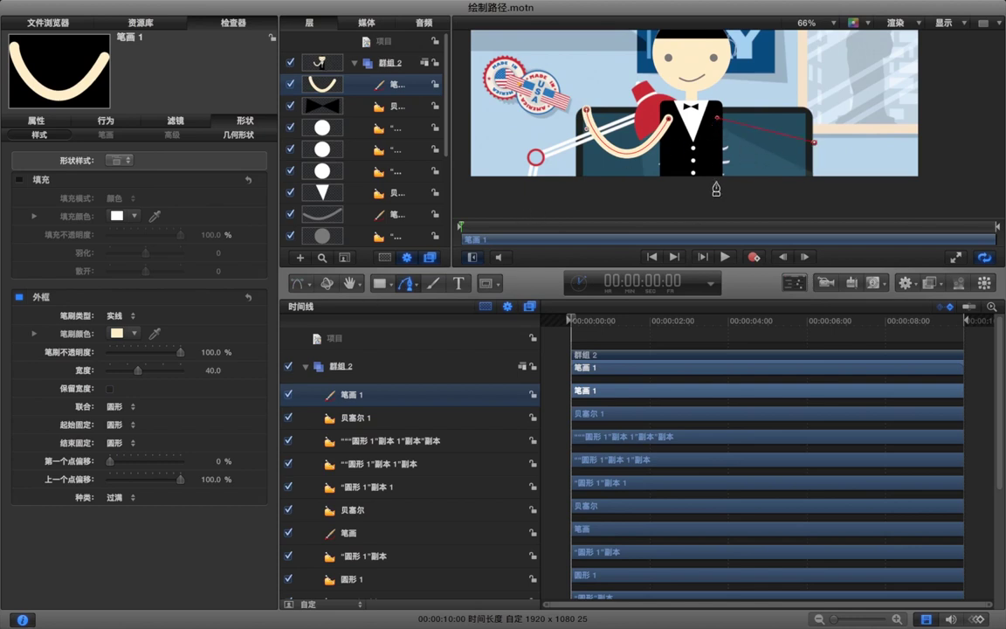
{"action": "left_click", "coordinate": [303, 289]}
{"action": "left_click", "coordinate": [332, 306]}
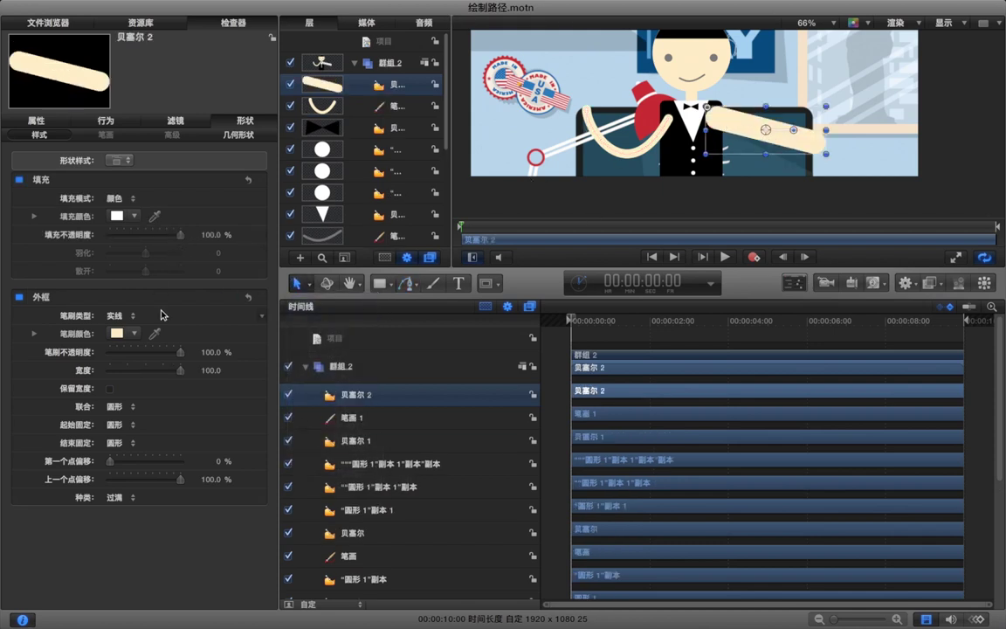
{"action": "left_click_drag", "start_coordinate": [212, 370], "coordinate": [165, 370]}
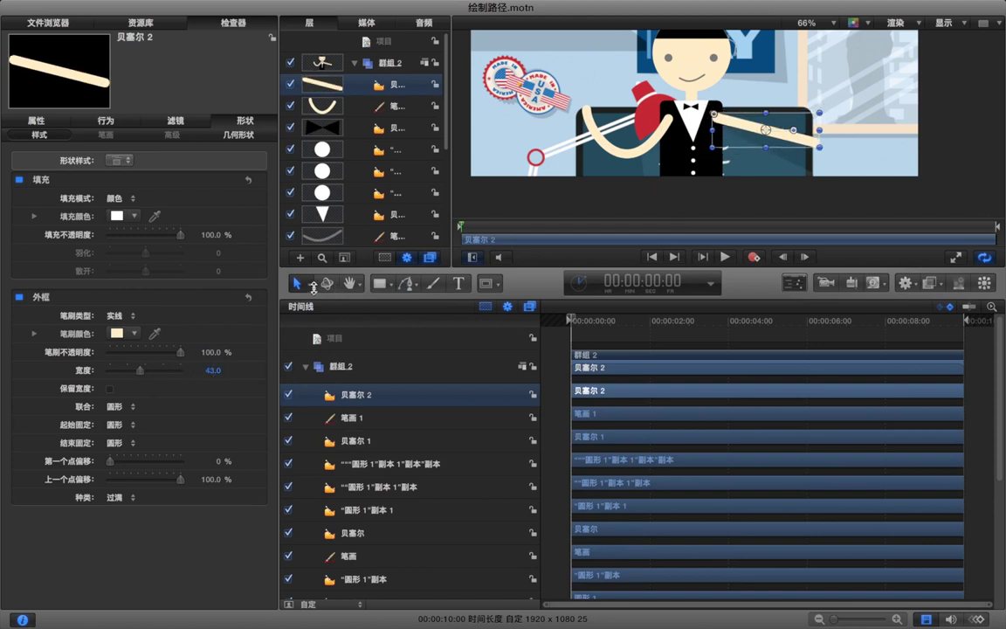
- Edit the points of the new arm line and convert its shoulder-end point to smooth (平滑)
{"action": "left_click", "coordinate": [313, 286]}
{"action": "left_click", "coordinate": [330, 424]}
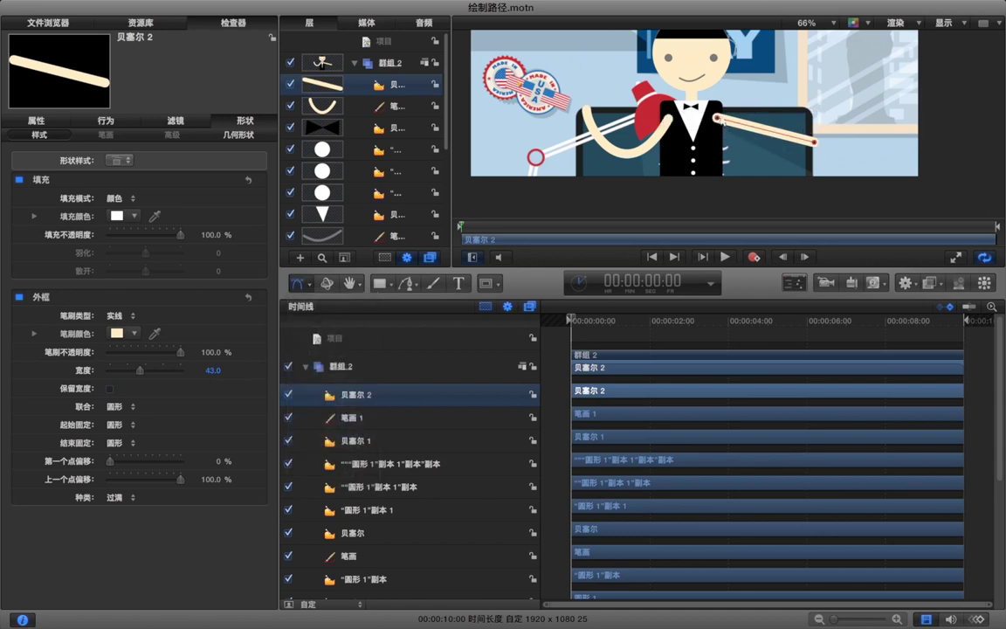
{"action": "right_click", "coordinate": [716, 120]}
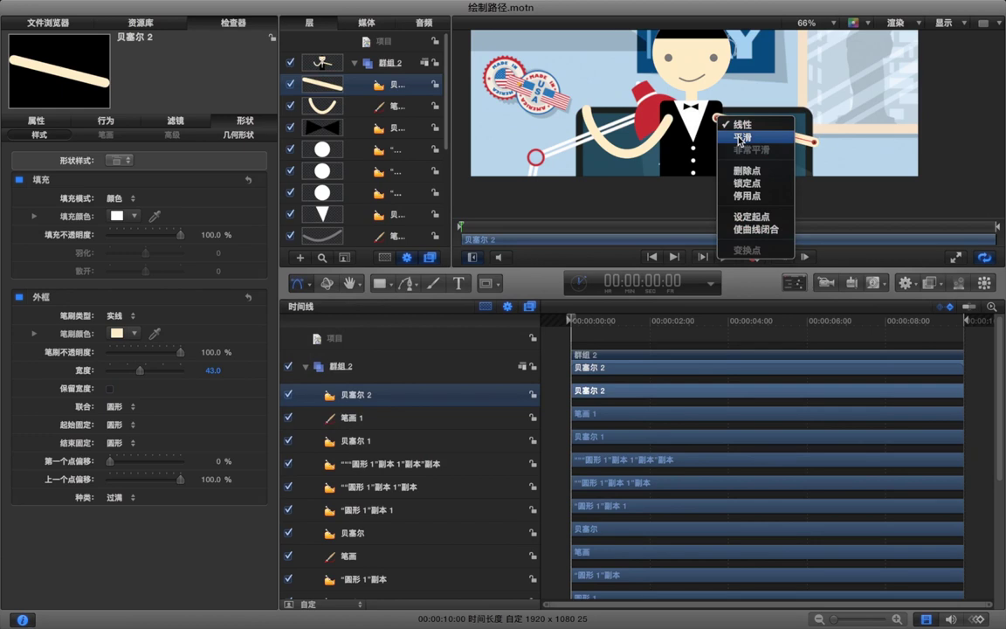
{"action": "left_click", "coordinate": [741, 138]}
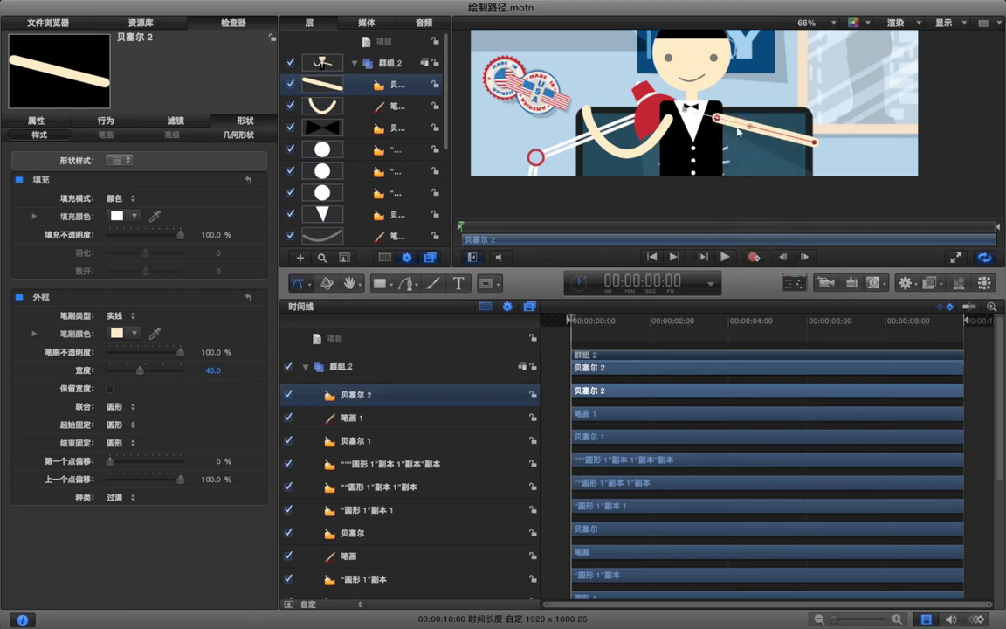
- Turn off the fill of arm line 贝塞尔 2 and bend it into an S-curve with a raised, smooth hand end
{"action": "left_click_drag", "start_coordinate": [748, 133], "coordinate": [802, 154]}
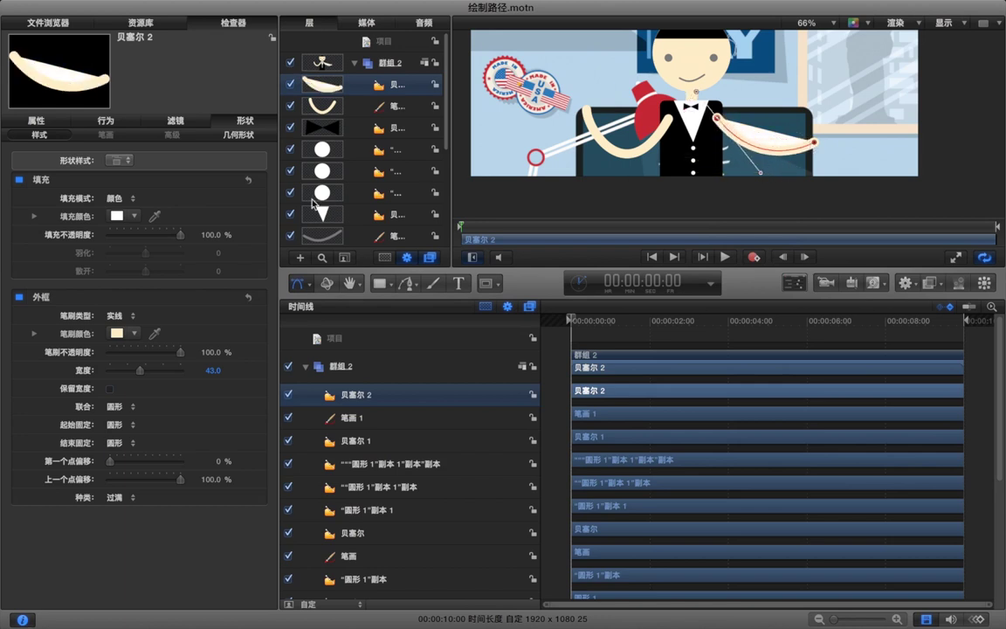
{"action": "left_click", "coordinate": [18, 179]}
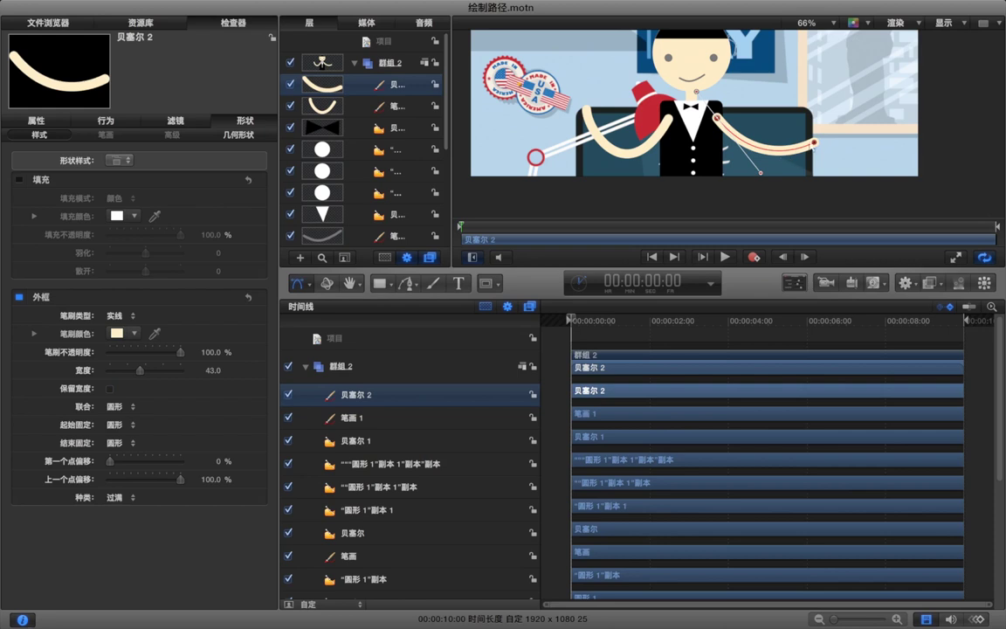
{"action": "left_click", "coordinate": [814, 142]}
{"action": "right_click", "coordinate": [816, 147]}
{"action": "left_click", "coordinate": [842, 160]}
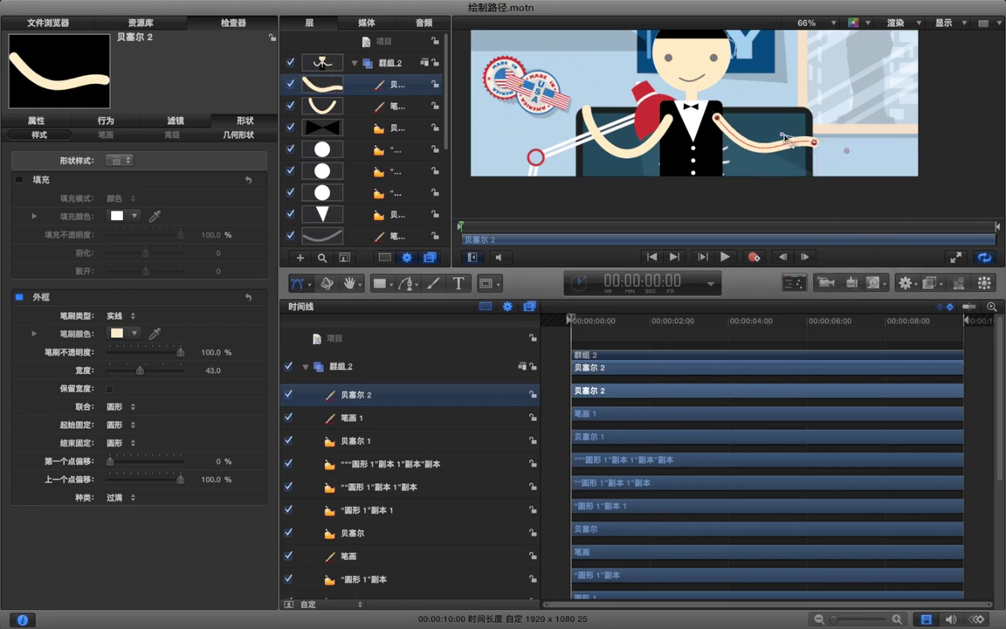
{"action": "mouse_move", "coordinate": [797, 127]}
{"action": "left_mouse_down"}
{"action": "mouse_move", "coordinate": [784, 111]}
{"action": "mouse_move", "coordinate": [793, 142]}
{"action": "mouse_move", "coordinate": [817, 132]}
{"action": "left_mouse_up"}
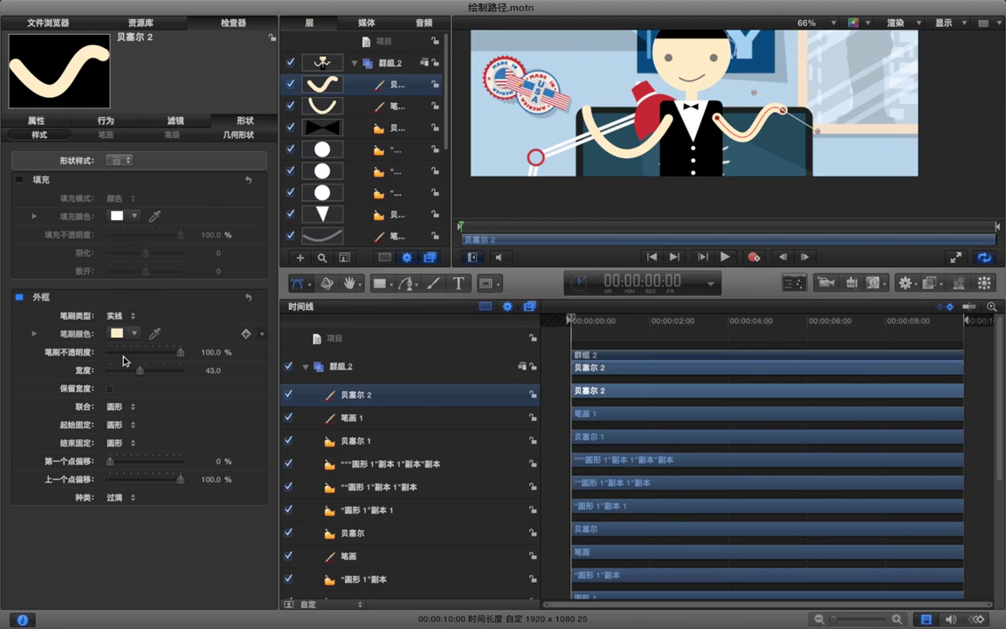
{"action": "left_click", "coordinate": [601, 340]}
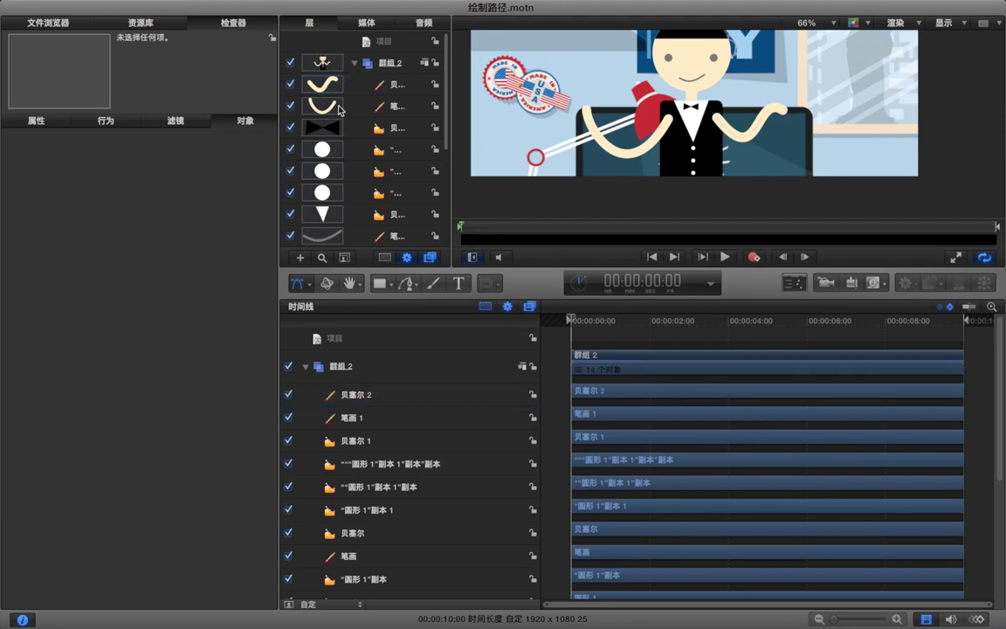
- Move the arm layers 贝塞尔 2 and 笔画 1 out of 群组 2 into a separate new group each
{"action": "left_click", "coordinate": [378, 84]}
{"action": "left_click", "coordinate": [300, 257]}
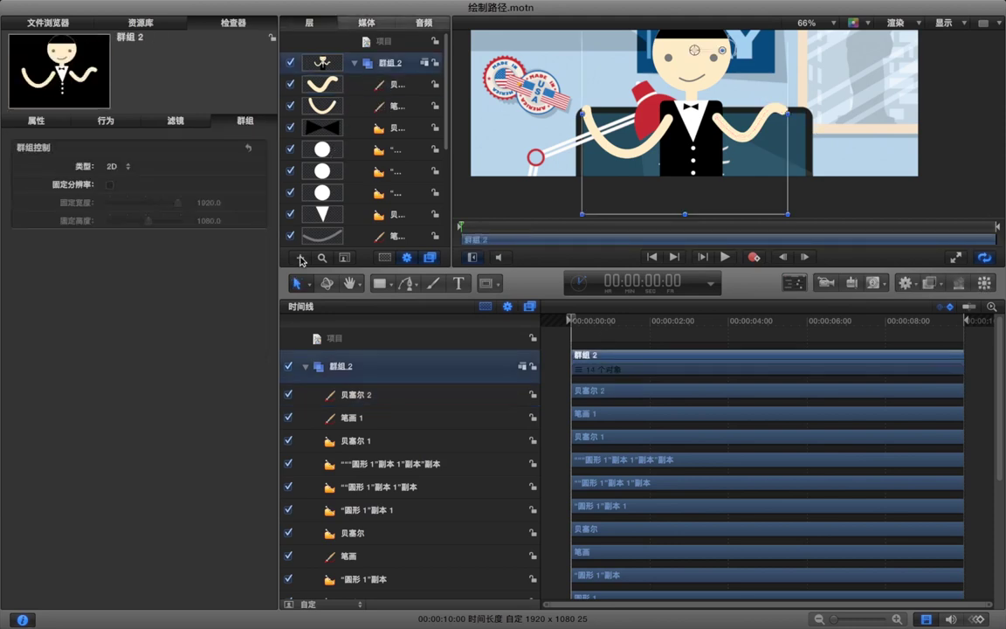
{"action": "left_click", "coordinate": [402, 105]}
{"action": "left_click", "coordinate": [398, 127], "text": "shift"}
{"action": "left_click_drag", "start_coordinate": [397, 127], "coordinate": [394, 55]}
{"action": "left_click", "coordinate": [397, 99]}
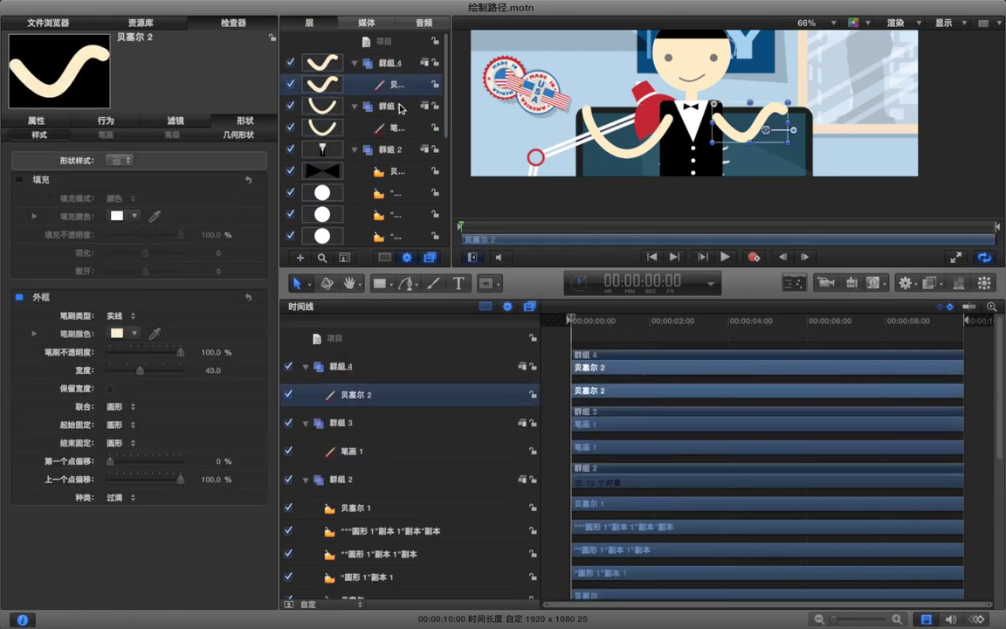
{"action": "left_click", "coordinate": [395, 129]}
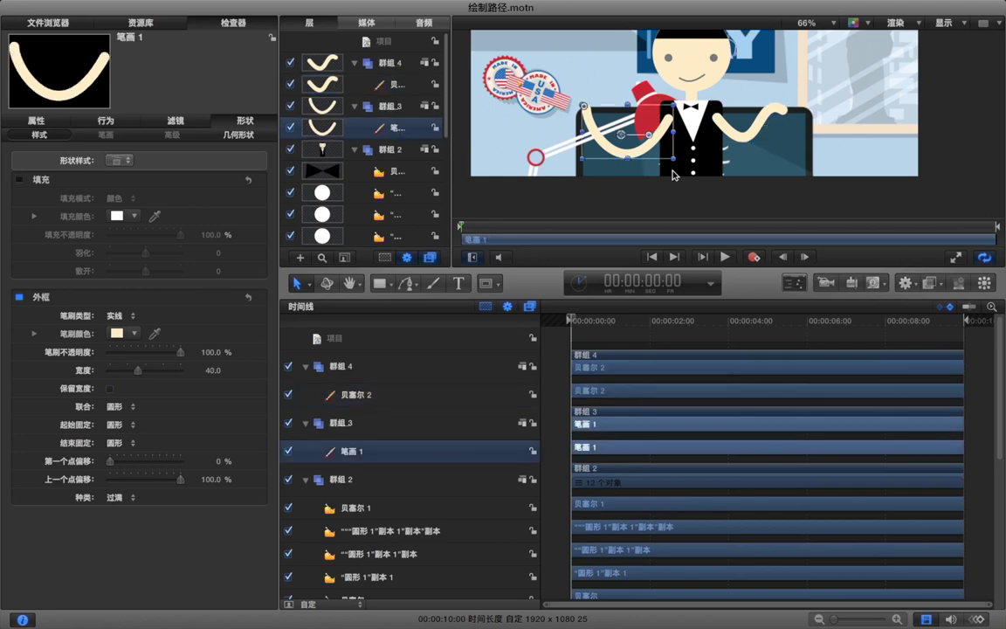
- Collapse 群组 2 in the layer list and move it above the arm groups 群组 4 and 群组 3
{"action": "left_click", "coordinate": [390, 65]}
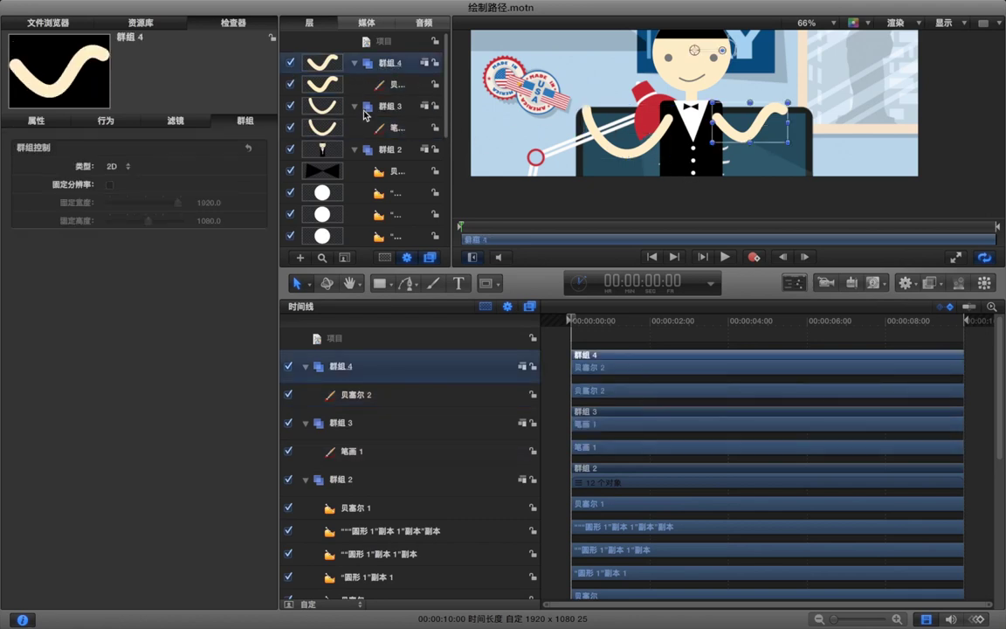
{"action": "left_click", "coordinate": [375, 107], "text": "shift"}
{"action": "left_click", "coordinate": [356, 150]}
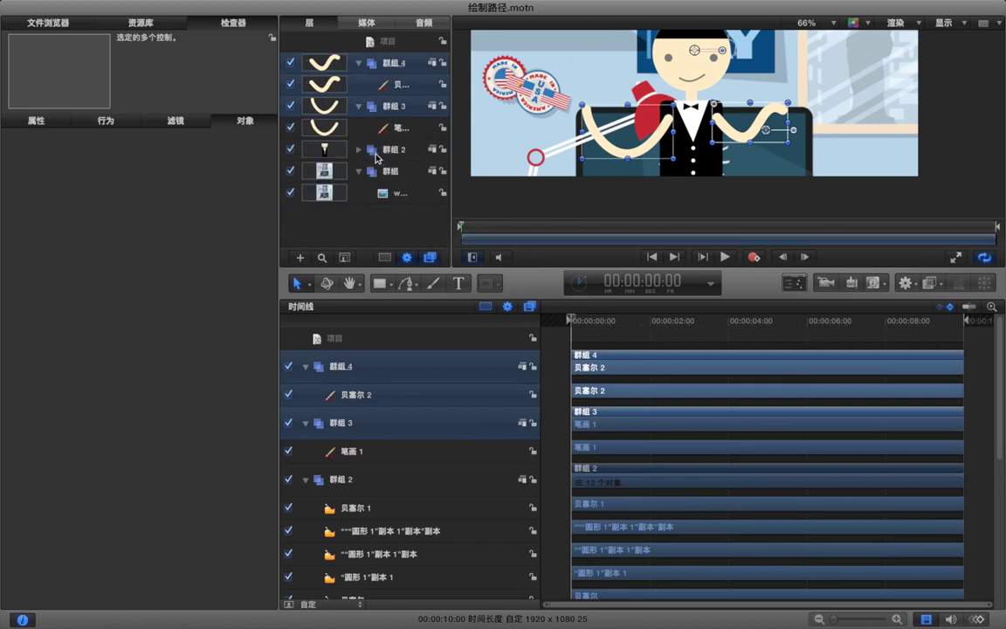
{"action": "left_click_drag", "start_coordinate": [374, 148], "coordinate": [384, 54]}
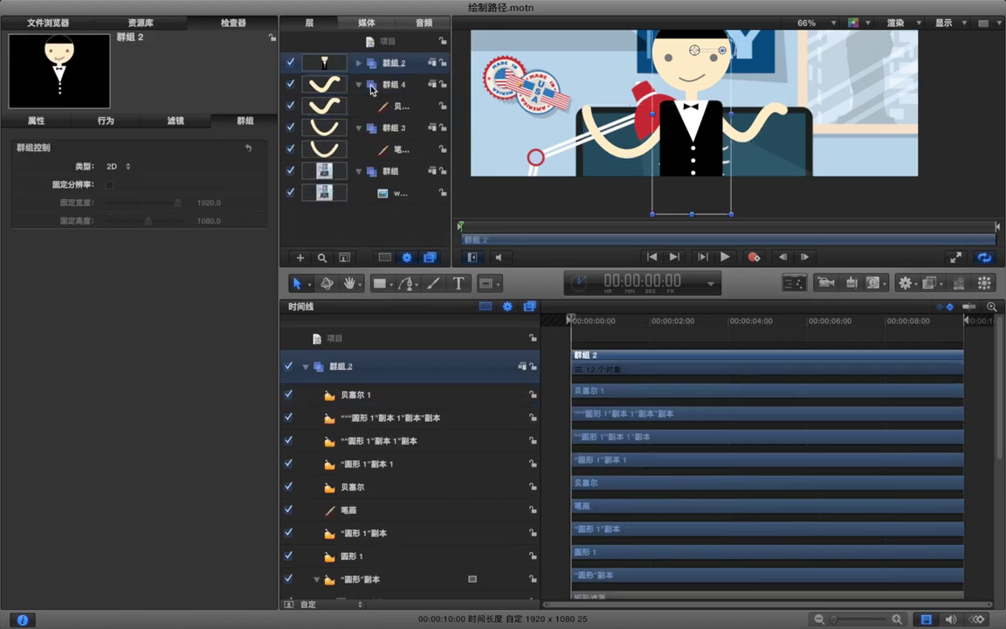
- Rotate the arm stroke 笔画 1 slightly counterclockwise so its shoulder end tucks behind the suit
{"action": "left_click", "coordinate": [375, 85]}
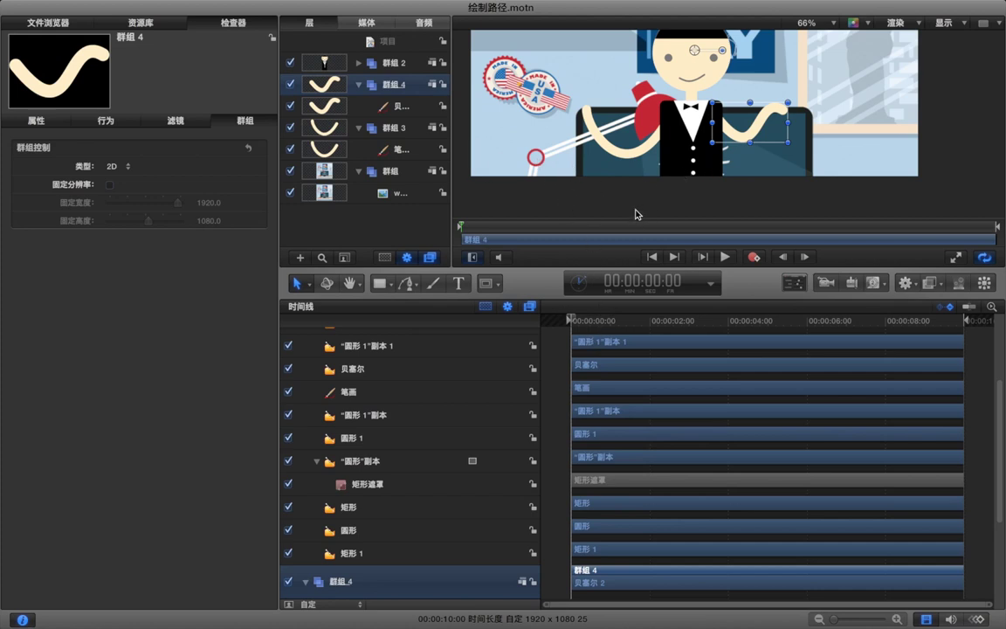
{"action": "left_click", "coordinate": [696, 138]}
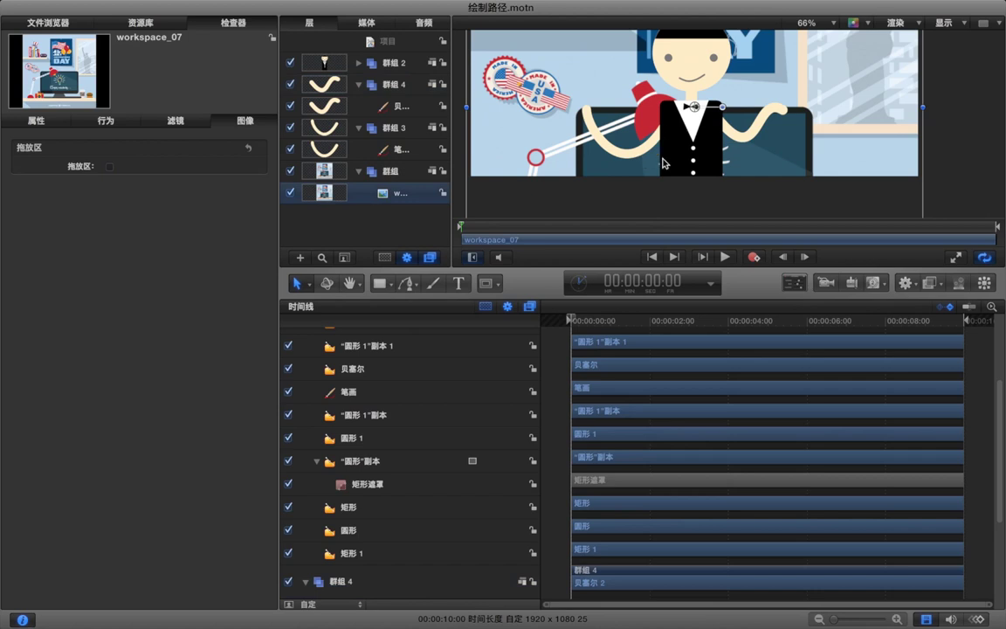
{"action": "left_click", "coordinate": [399, 152]}
{"action": "left_click_drag", "start_coordinate": [647, 136], "coordinate": [661, 131]}
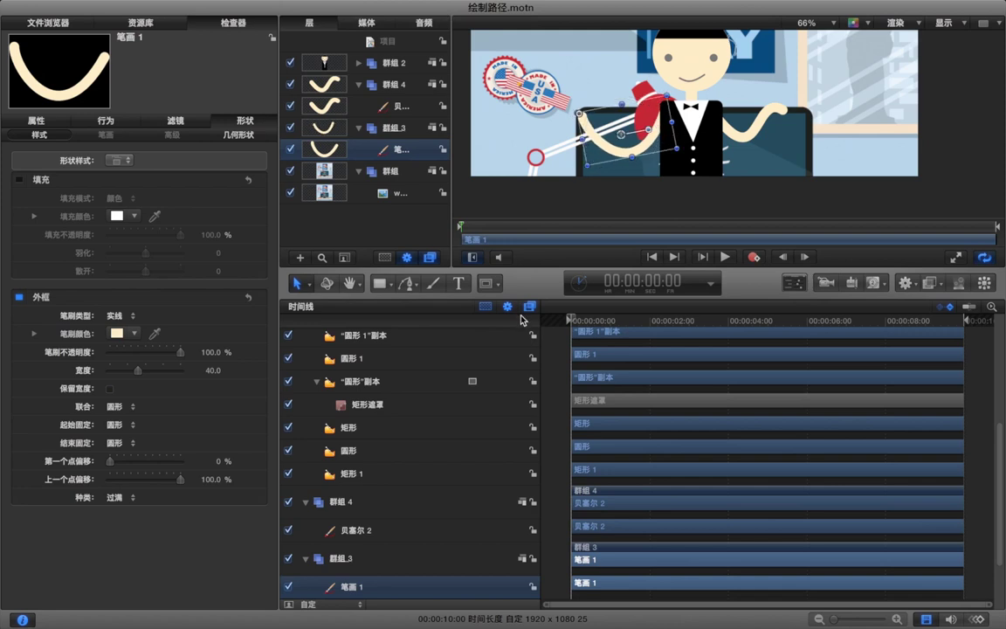
- Duplicate the arm stroke 笔画 1 and give the copy a black outline with width 47
{"action": "left_click", "coordinate": [385, 284]}
{"action": "key", "text": "super+="}
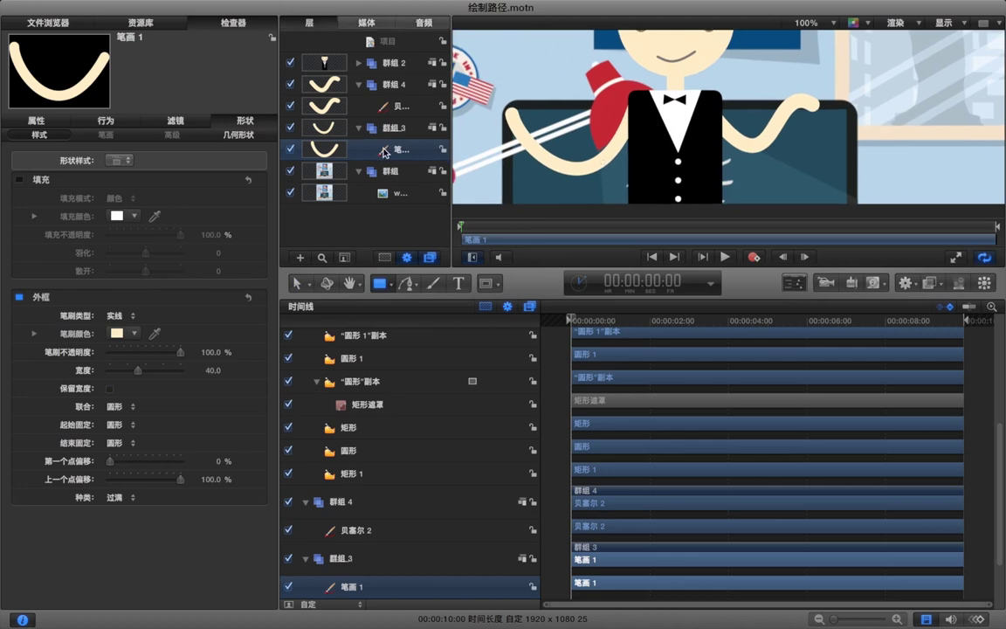
{"action": "key", "text": "super+d"}
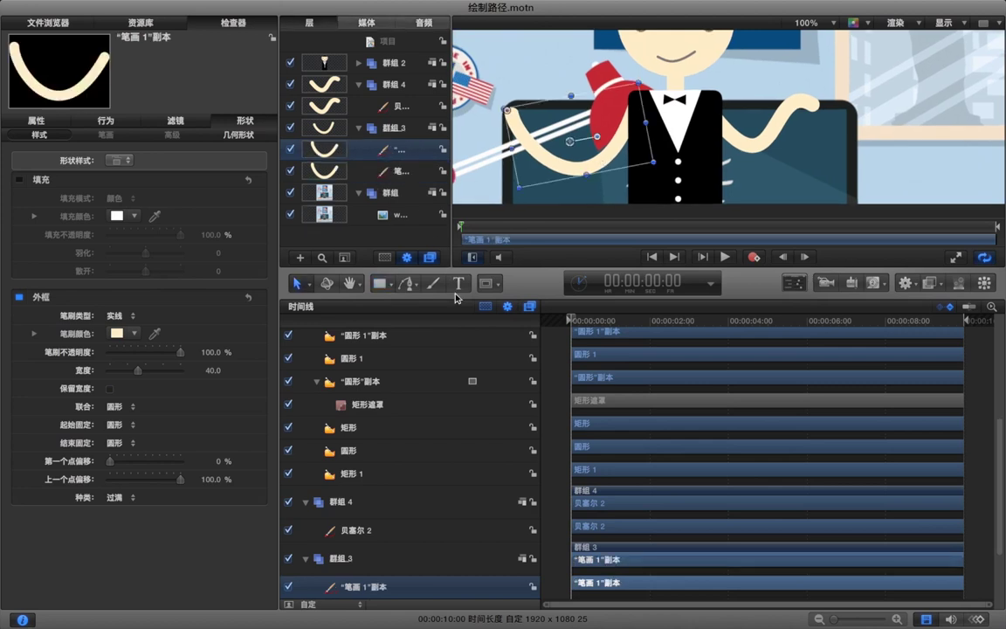
{"action": "left_click", "coordinate": [114, 331]}
{"action": "left_click_drag", "start_coordinate": [202, 561], "coordinate": [243, 562]}
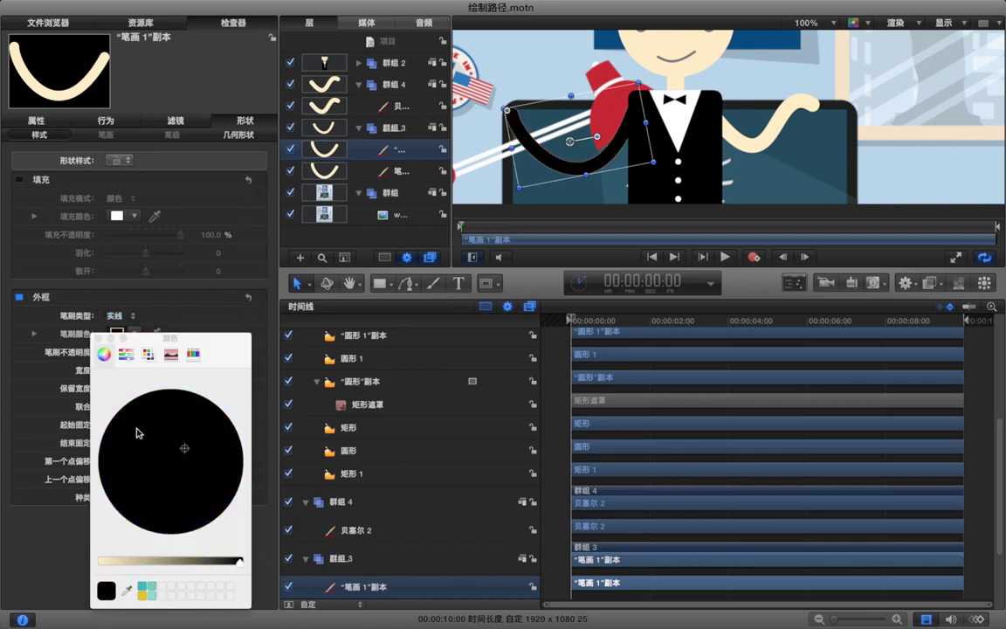
{"action": "left_click", "coordinate": [99, 338]}
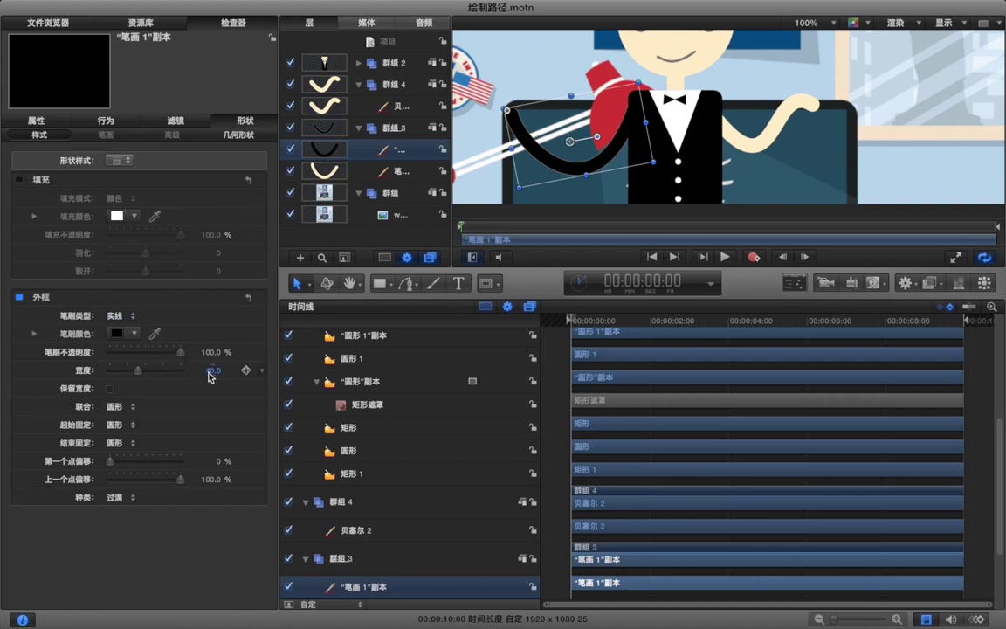
{"action": "mouse_move", "coordinate": [211, 373]}
{"action": "left_mouse_down"}
{"action": "mouse_move", "coordinate": [194, 335]}
{"action": "mouse_move", "coordinate": [212, 328]}
{"action": "left_mouse_up"}
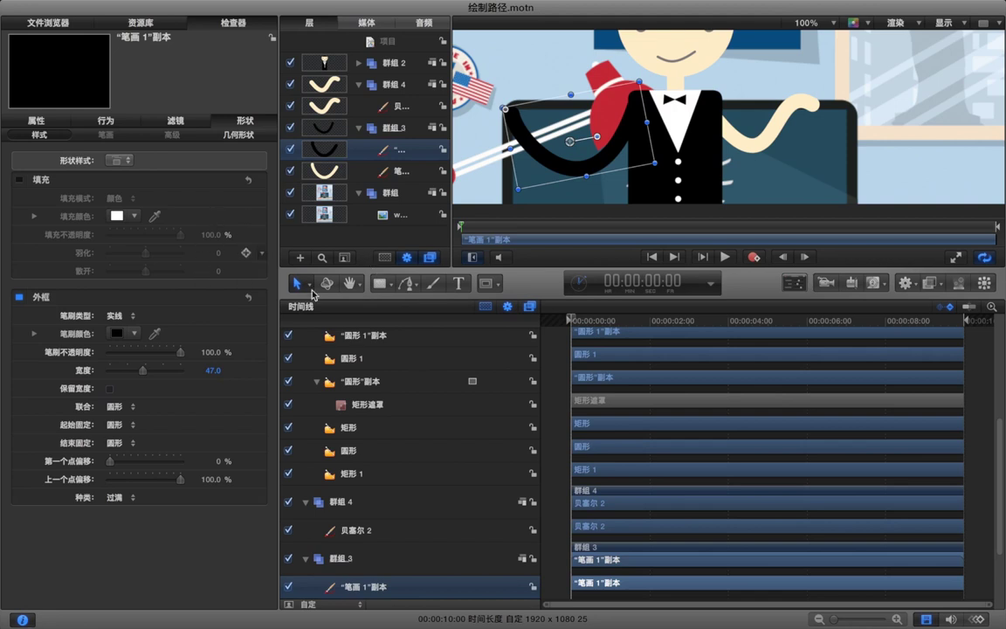
- Add a rectangle mask over the black copy's forearm, set its blend mode to 减, and rotate it to leave a short shoulder sleeve
{"action": "left_click", "coordinate": [487, 283]}
{"action": "left_click", "coordinate": [532, 306]}
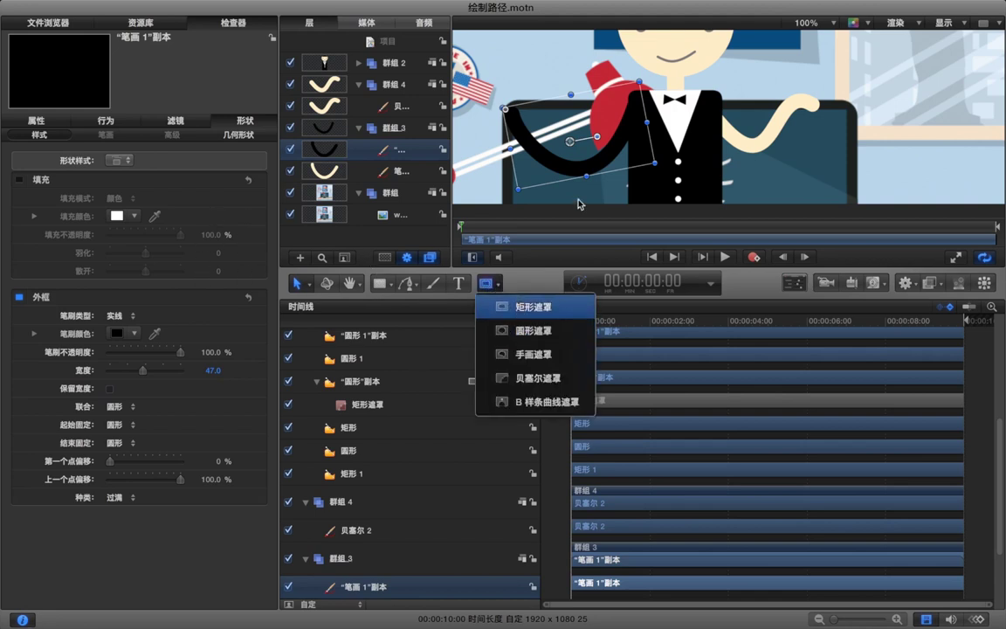
{"action": "left_click_drag", "start_coordinate": [504, 102], "coordinate": [629, 185]}
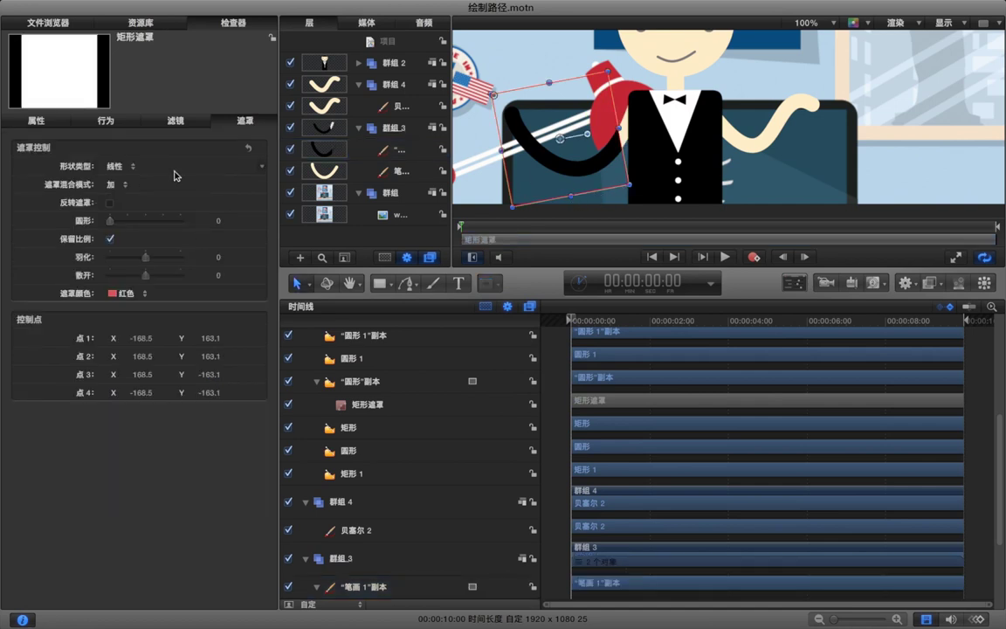
{"action": "left_click", "coordinate": [120, 184]}
{"action": "left_click", "coordinate": [146, 197]}
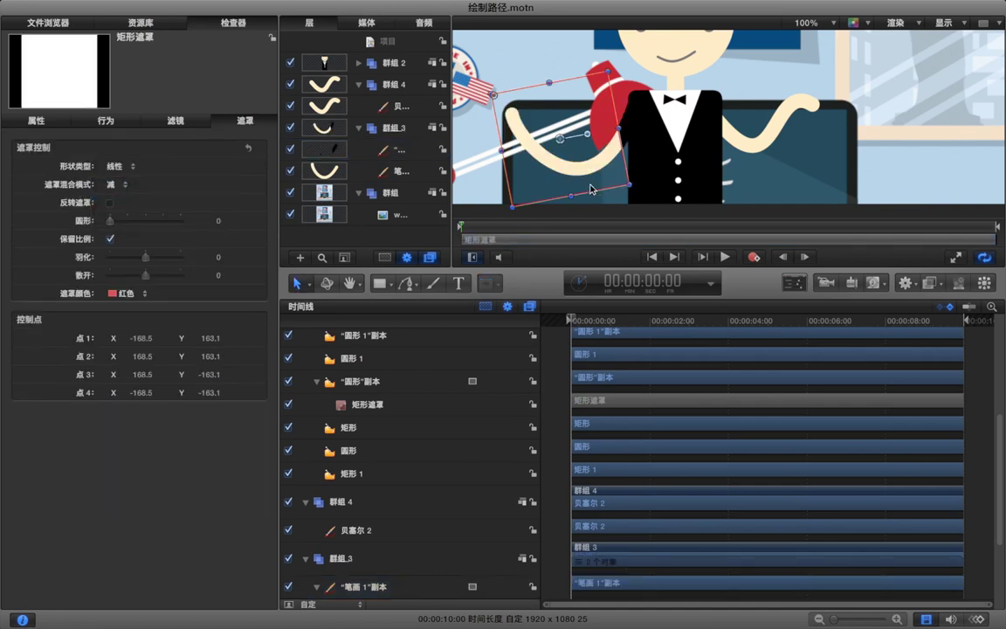
{"action": "left_click_drag", "start_coordinate": [590, 135], "coordinate": [507, 91]}
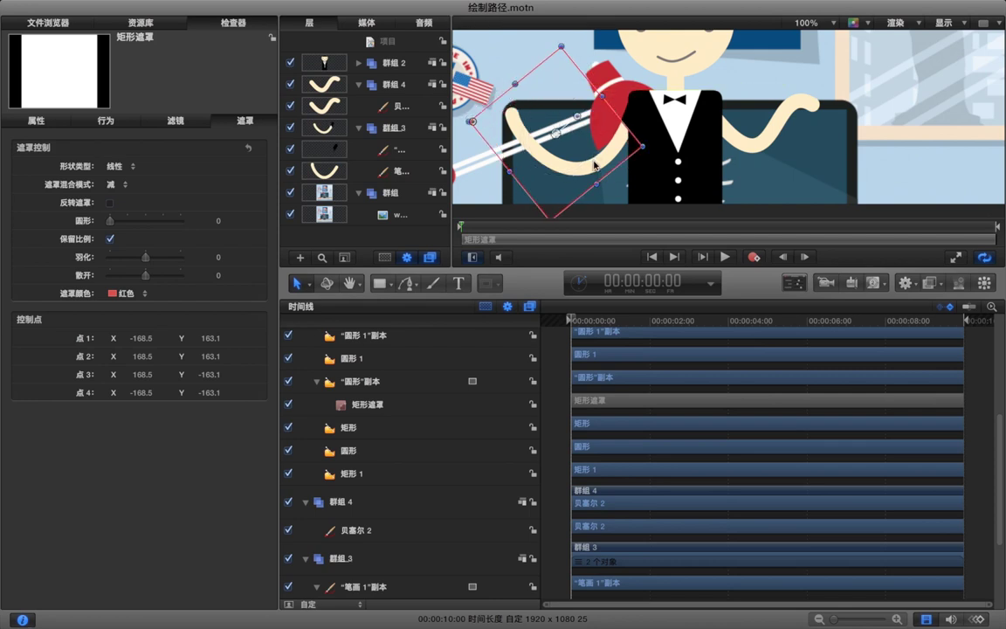
- Duplicate the other arm 贝塞尔 2 and give the copy a black outline with width 52 and no fill
{"action": "left_click", "coordinate": [398, 106]}
{"action": "key", "text": "super+d"}
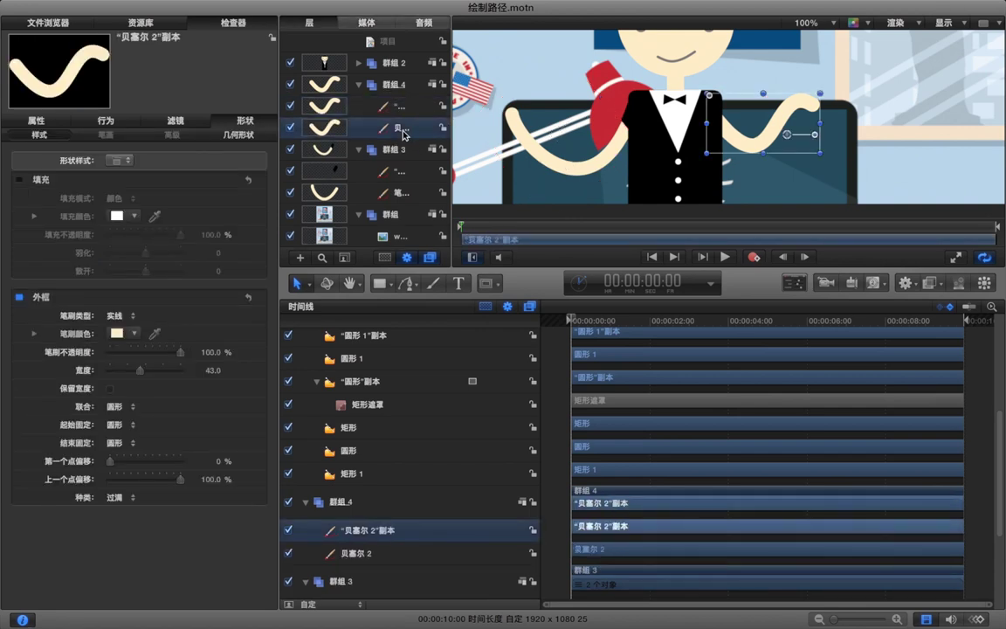
{"action": "left_click", "coordinate": [19, 179]}
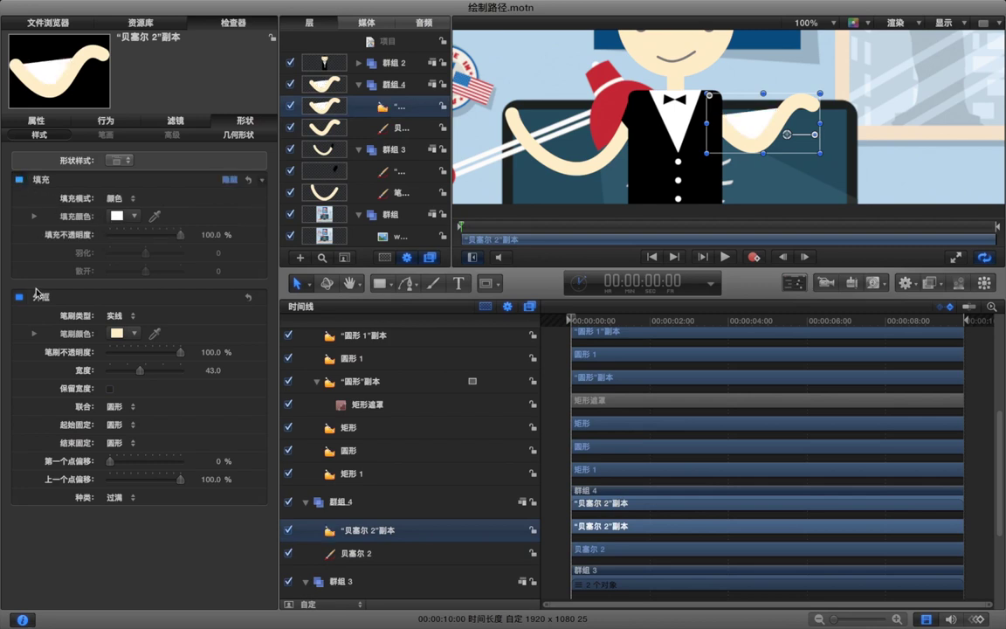
{"action": "left_click", "coordinate": [116, 332]}
{"action": "left_click_drag", "start_coordinate": [205, 560], "coordinate": [240, 560]}
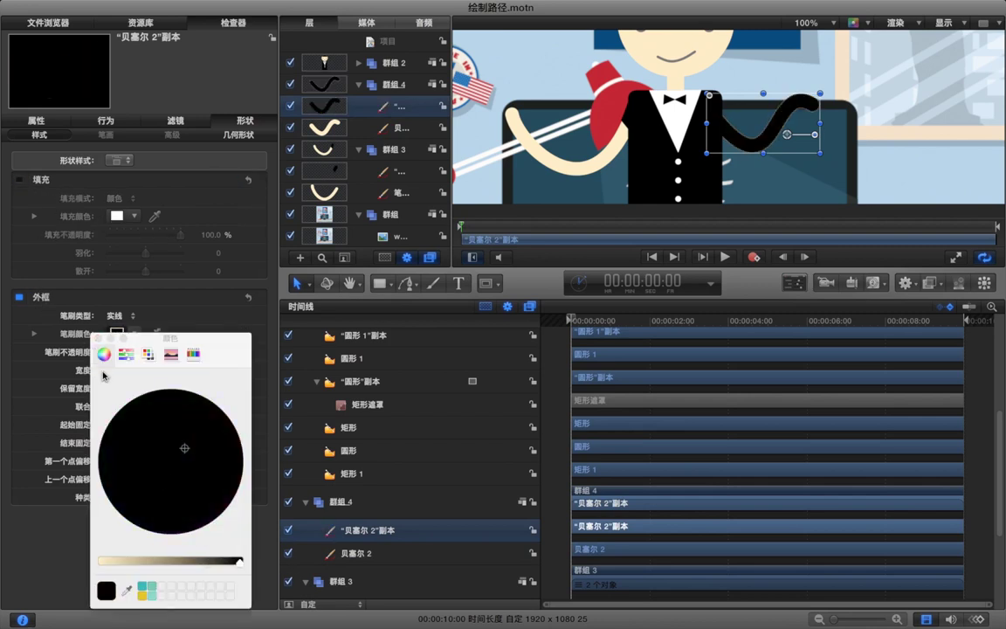
{"action": "left_click", "coordinate": [97, 338]}
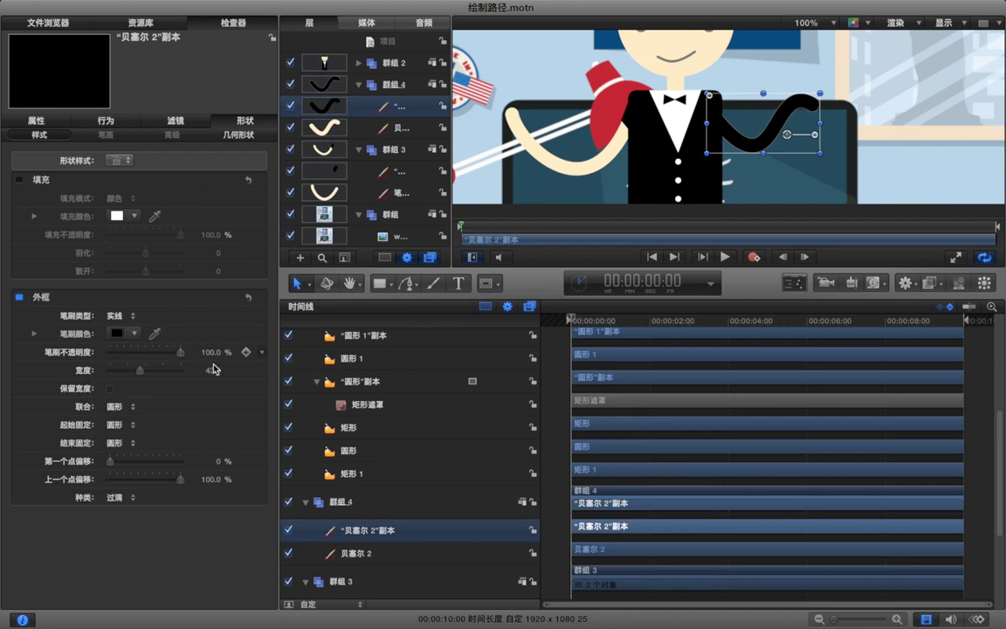
{"action": "left_click_drag", "start_coordinate": [214, 370], "coordinate": [222, 370]}
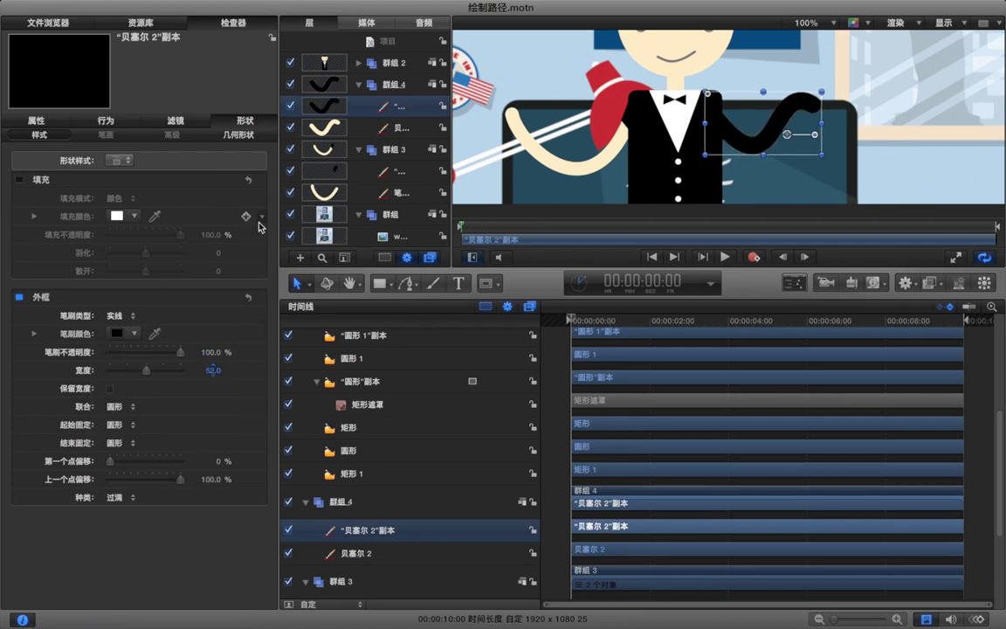
- Mask the black 贝塞尔 2 copy with a tilted rectangle mask in blend mode 减, leaving only a short sleeve at the shoulder
{"action": "left_click", "coordinate": [482, 285]}
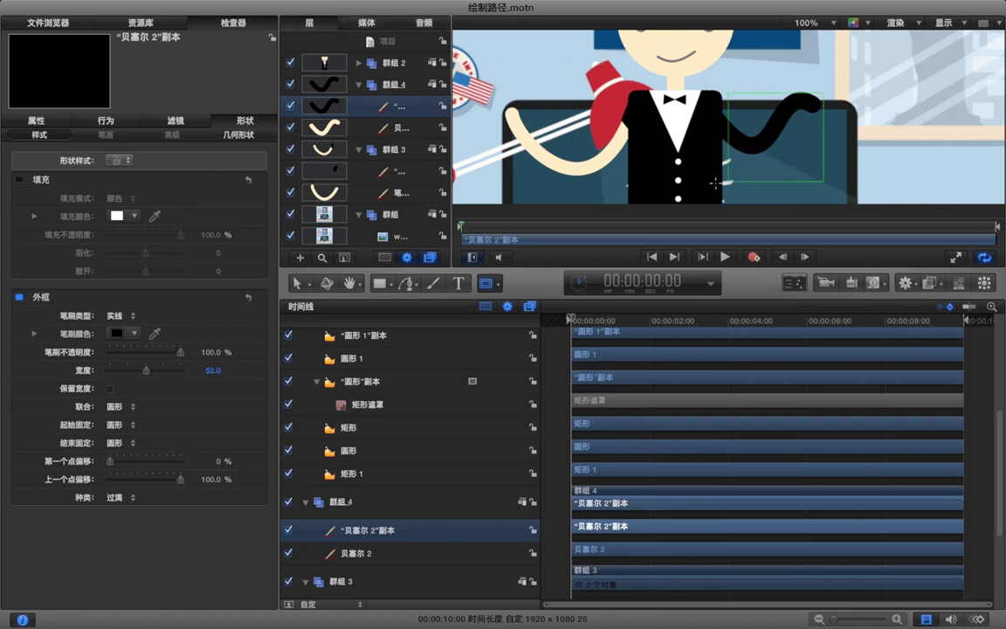
{"action": "left_click_drag", "start_coordinate": [716, 183], "coordinate": [837, 72]}
{"action": "left_click_drag", "start_coordinate": [715, 128], "coordinate": [740, 130]}
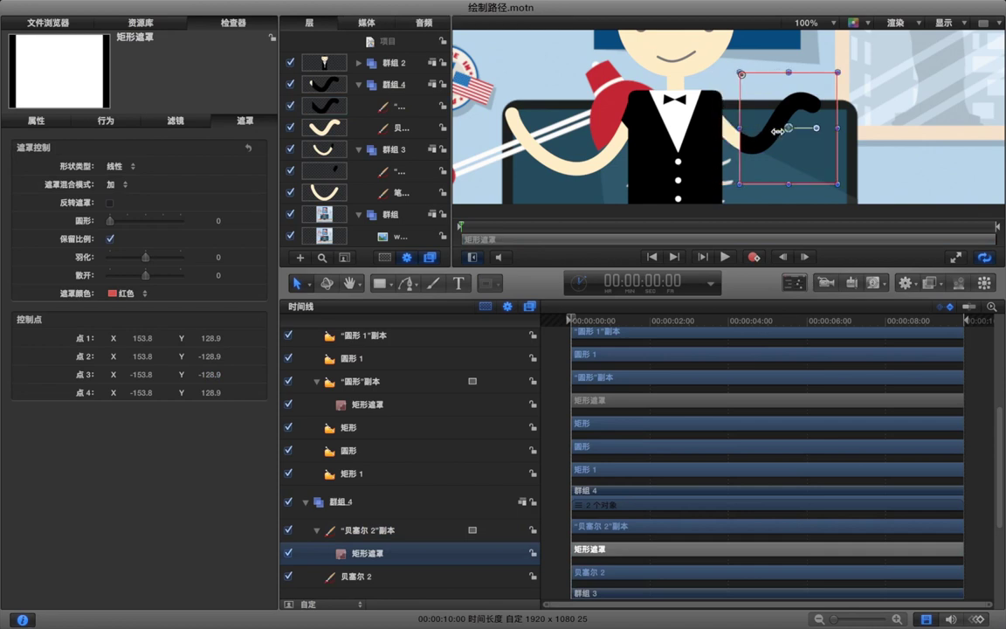
{"action": "left_click_drag", "start_coordinate": [815, 128], "coordinate": [786, 134]}
{"action": "left_click", "coordinate": [118, 185]}
{"action": "left_click", "coordinate": [115, 196]}
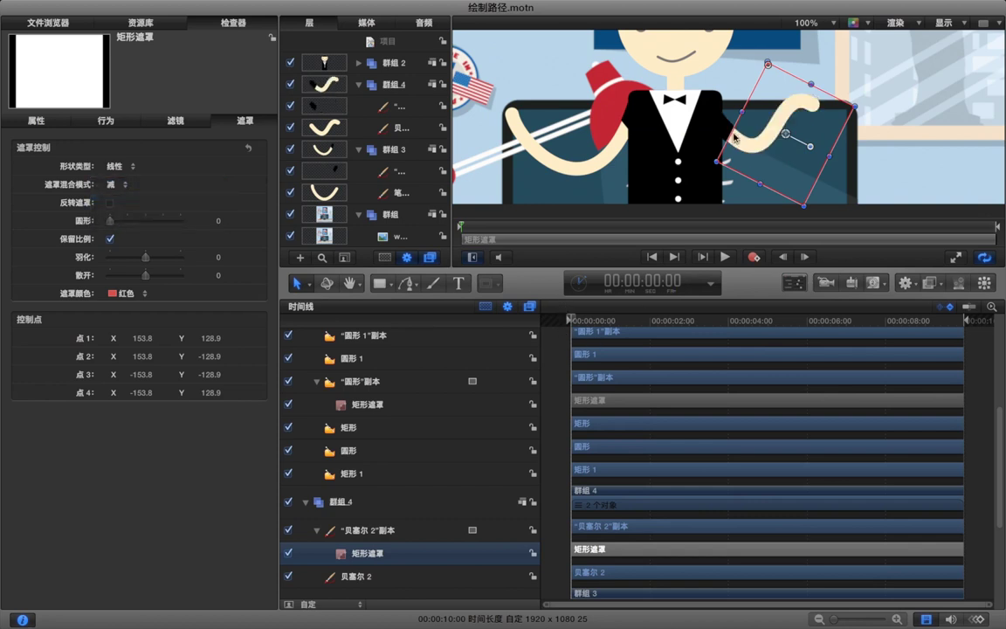
{"action": "left_click_drag", "start_coordinate": [786, 134], "coordinate": [783, 124]}
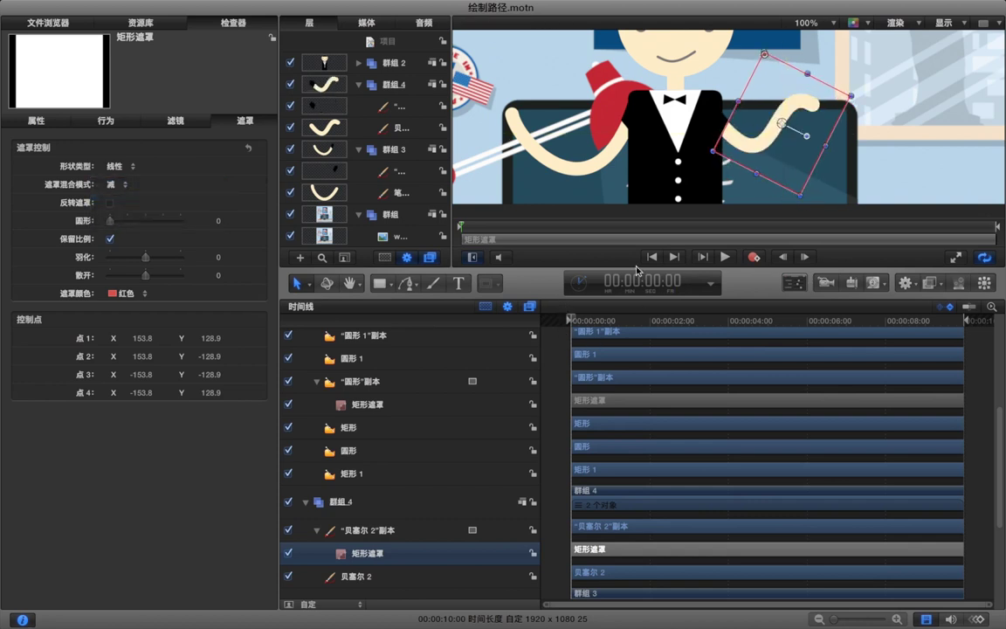
- Nudge the arm group 群组 4 slightly upwards so its sleeve meets the suit's shoulder, and deselect it
{"action": "left_click", "coordinate": [393, 84]}
{"action": "left_click_drag", "start_coordinate": [760, 112], "coordinate": [752, 113]}
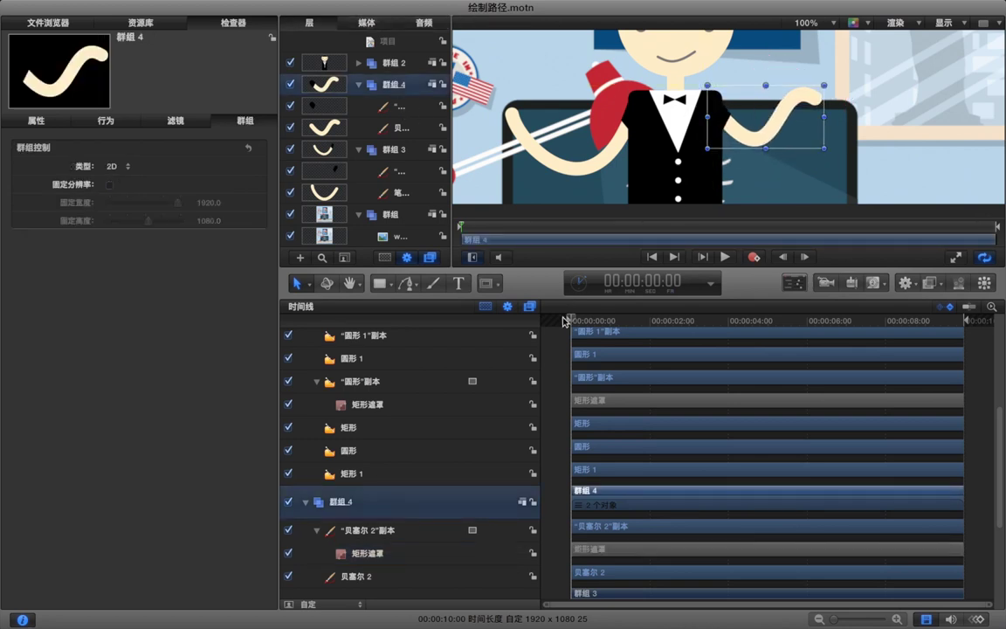
{"action": "left_click", "coordinate": [559, 359]}
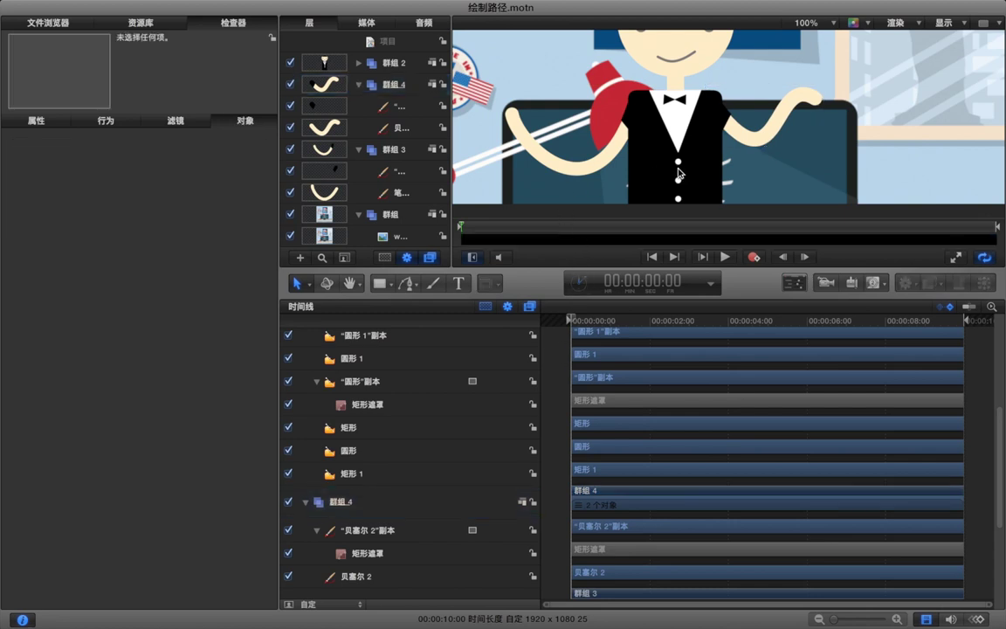
{"action": "key", "text": "super+minus"}
{"action": "scroll", "coordinate": [721, 128], "scroll_direction": "up", "scroll_amount": 2}
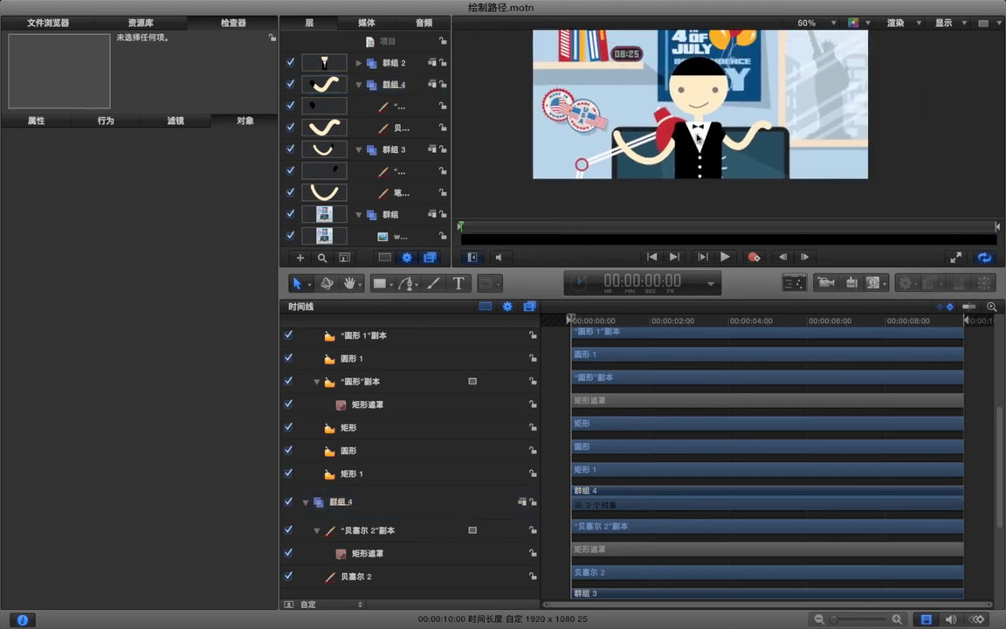
- Apply the library's 绘制外框 shape behavior to the arm stroke 笔画 1
{"action": "key", "text": "super+equal"}
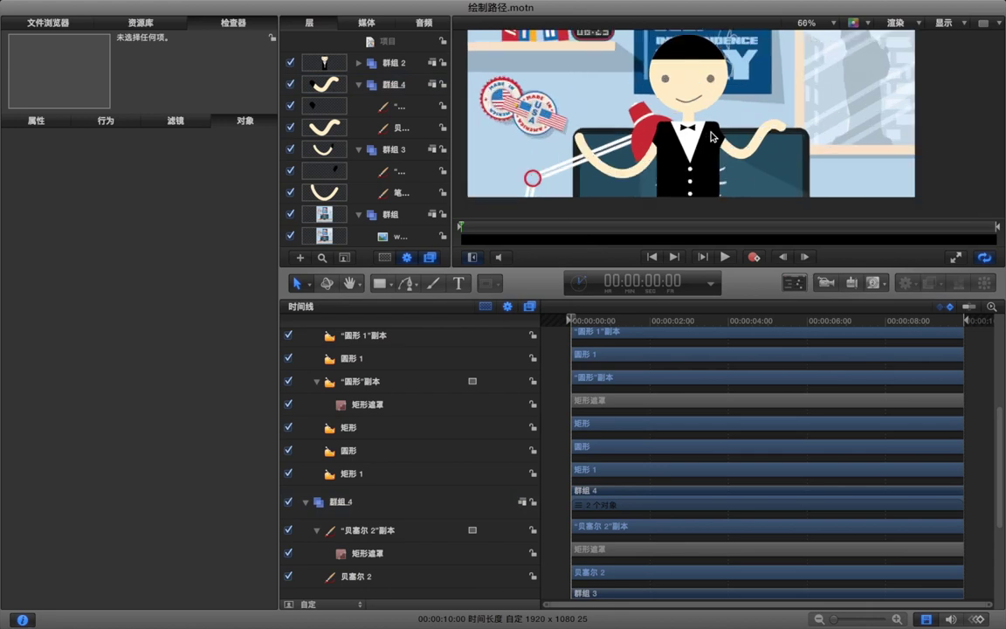
{"action": "scroll", "coordinate": [688, 139], "scroll_direction": "left", "scroll_amount": 2}
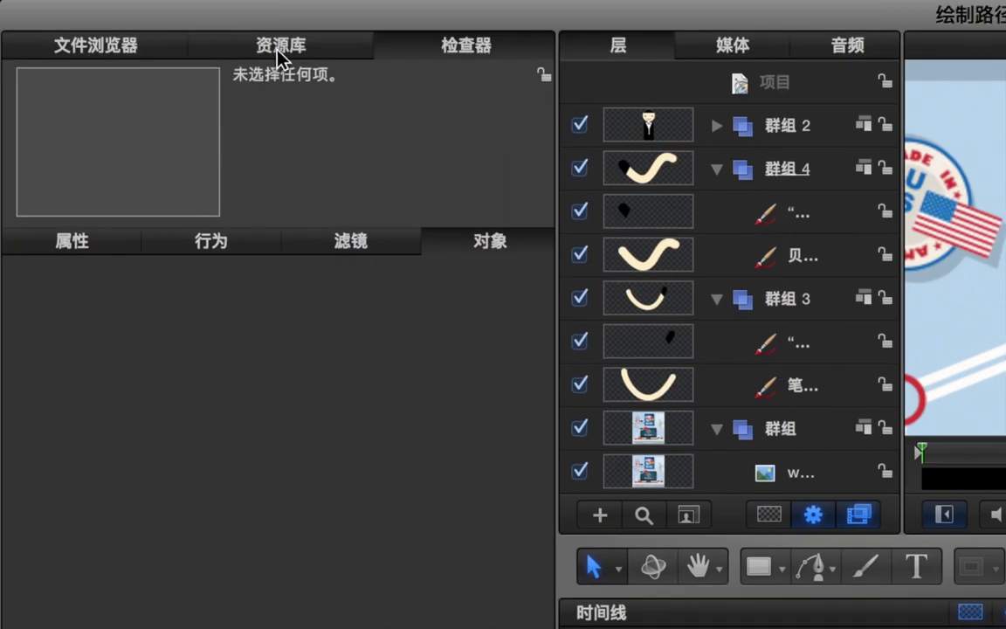
{"action": "left_click", "coordinate": [278, 53]}
{"action": "left_click", "coordinate": [77, 272]}
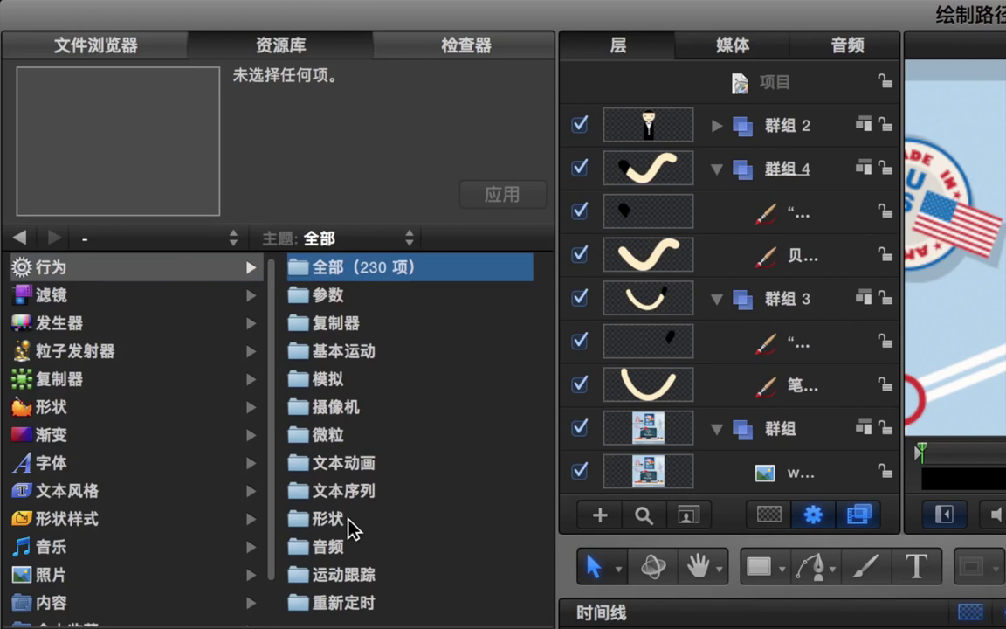
{"action": "left_click", "coordinate": [352, 522]}
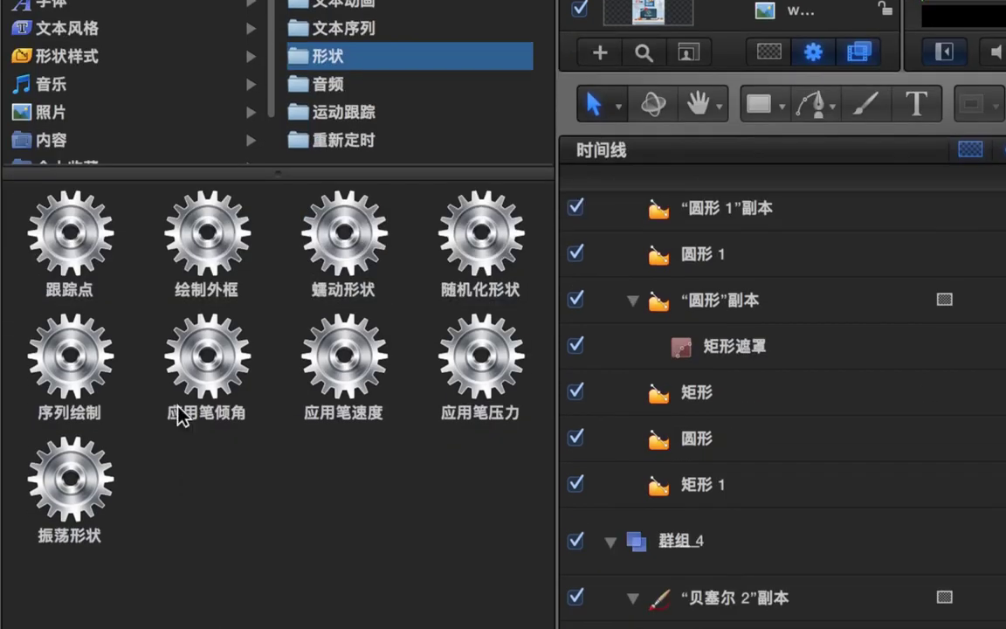
{"action": "left_click", "coordinate": [207, 231]}
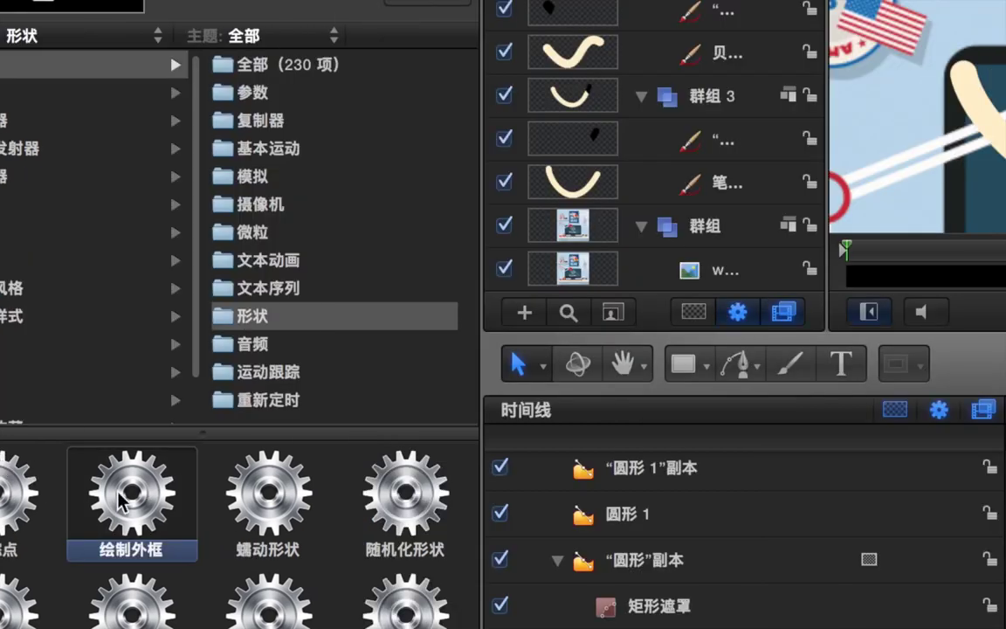
{"action": "left_click_drag", "start_coordinate": [120, 502], "coordinate": [707, 182]}
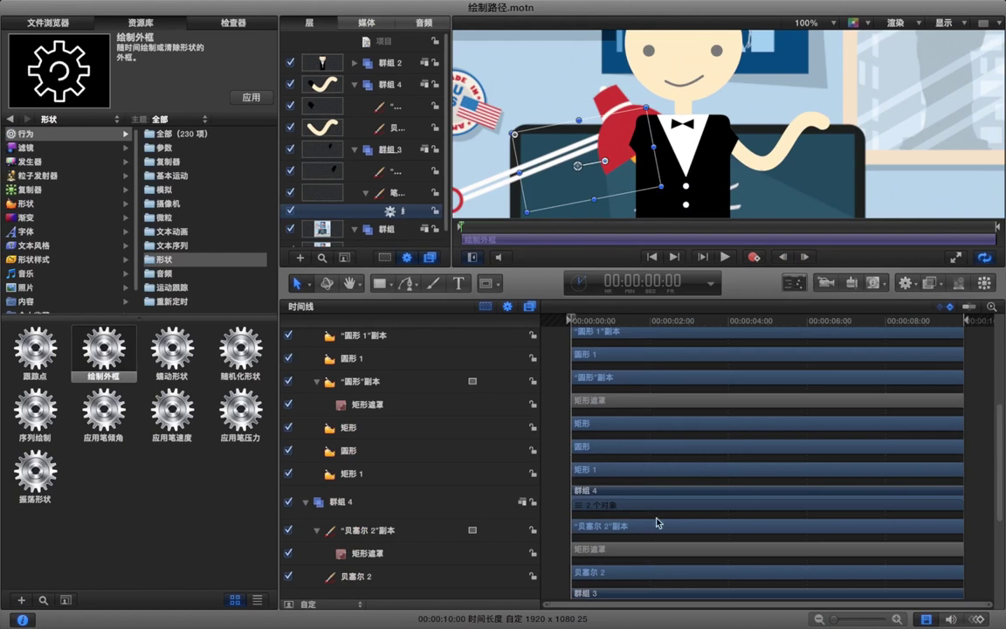
- Shorten the 绘制外框 behavior on 笔画 1 to end just before 00:00:02:09 and play the animation
{"action": "scroll", "coordinate": [638, 480], "scroll_direction": "up", "scroll_amount": 5}
{"action": "scroll", "coordinate": [617, 467], "scroll_direction": "down", "scroll_amount": 10}
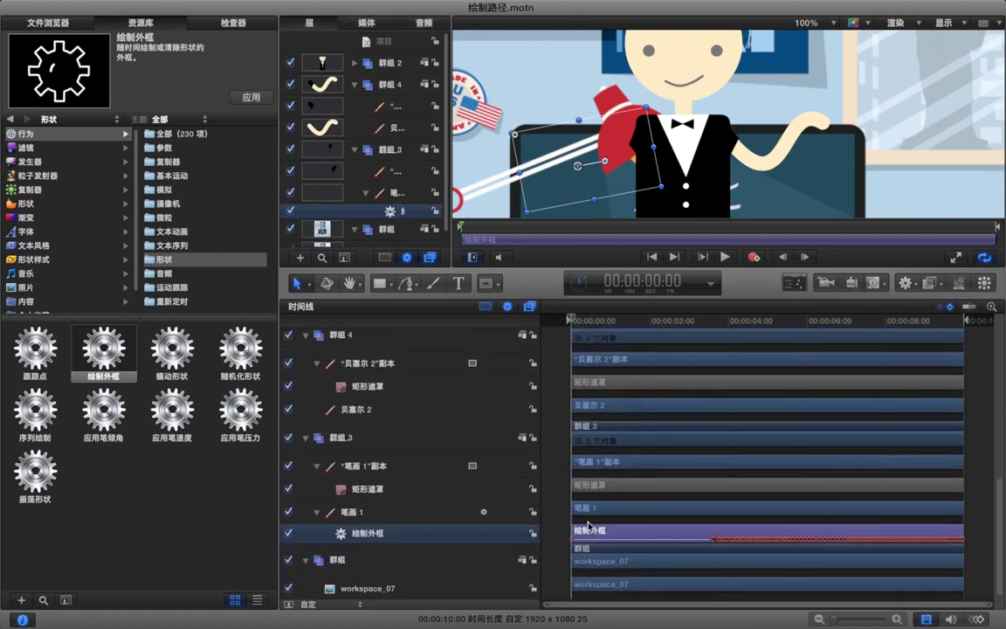
{"action": "mouse_move", "coordinate": [633, 322]}
{"action": "left_mouse_down"}
{"action": "mouse_move", "coordinate": [863, 325]}
{"action": "mouse_move", "coordinate": [645, 332]}
{"action": "mouse_move", "coordinate": [772, 343]}
{"action": "mouse_move", "coordinate": [611, 325]}
{"action": "mouse_move", "coordinate": [664, 313]}
{"action": "left_mouse_up"}
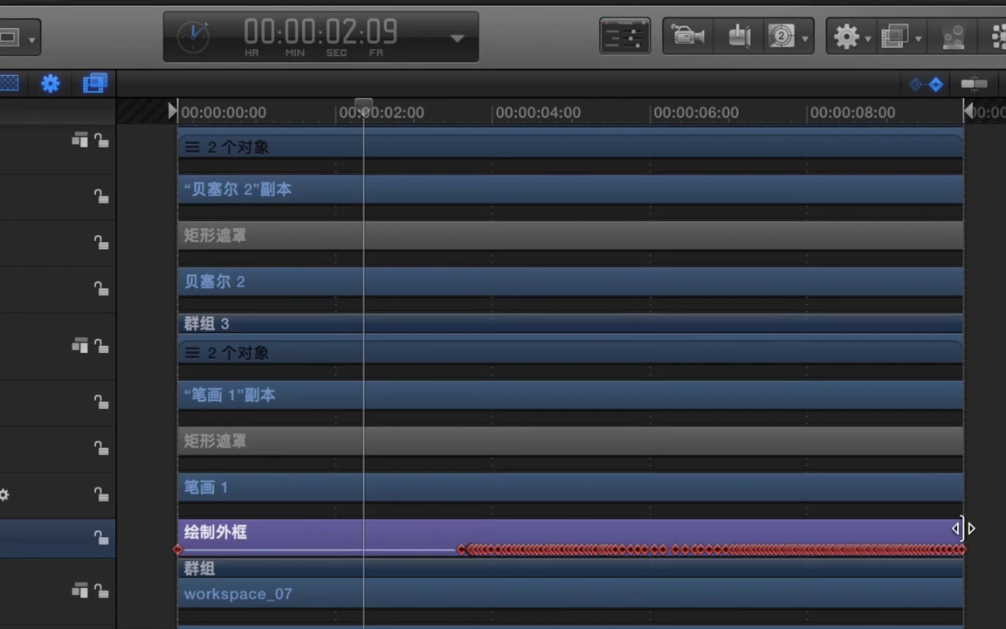
{"action": "left_click_drag", "start_coordinate": [961, 528], "coordinate": [352, 531]}
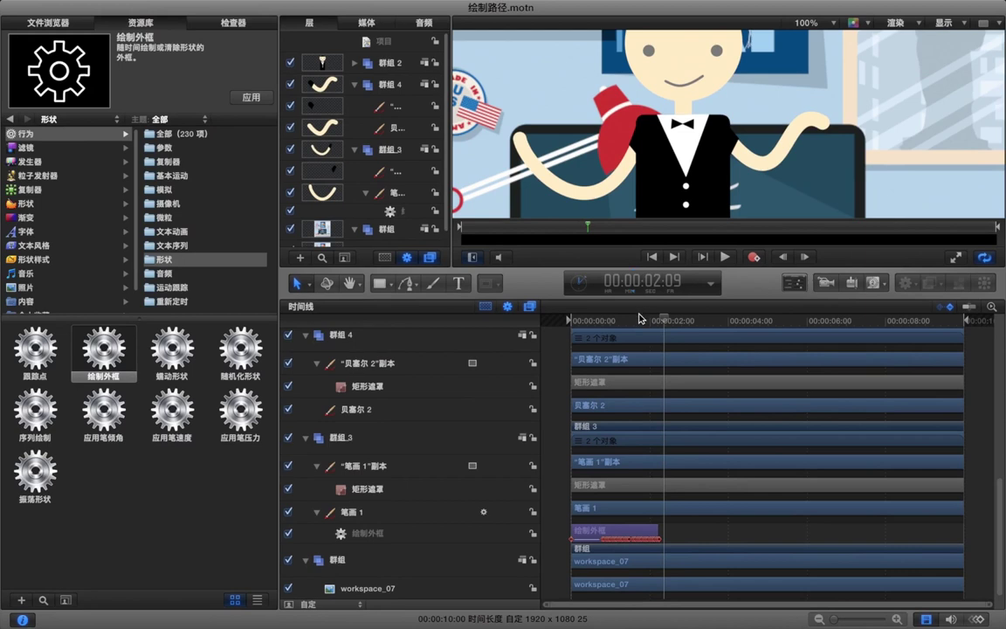
{"action": "left_click", "coordinate": [572, 320]}
{"action": "key", "text": "space"}
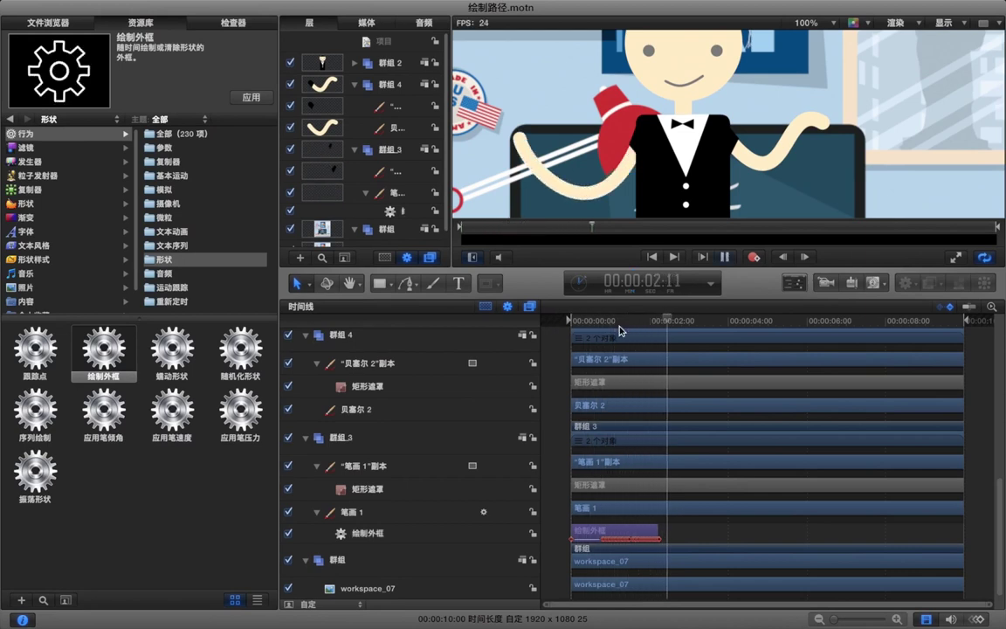
{"action": "key", "text": "space"}
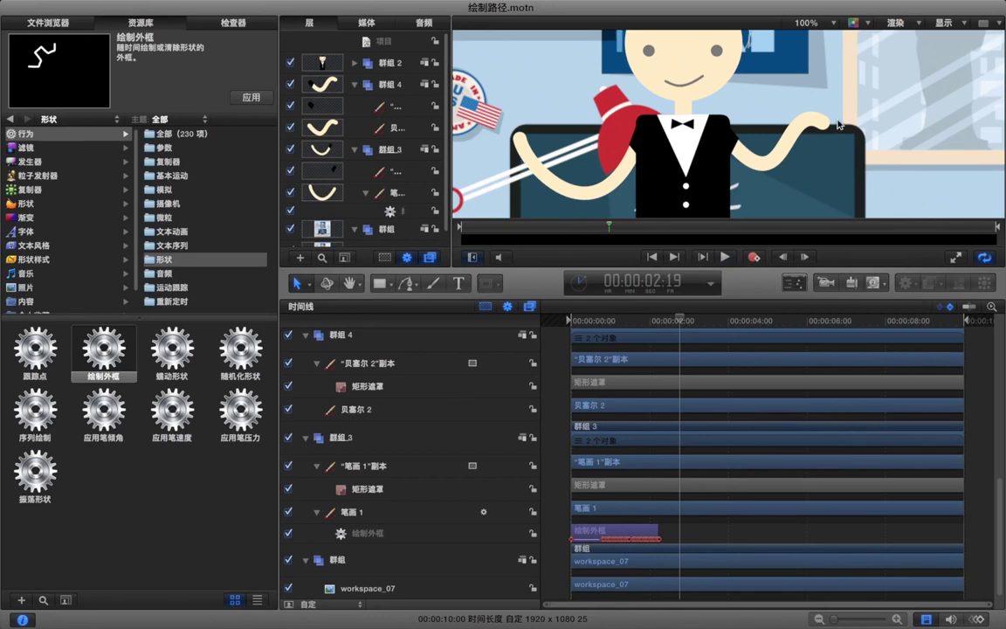
- Render a RAM preview of the project and play the arm's draw-on animation
{"action": "key", "text": "super+r"}
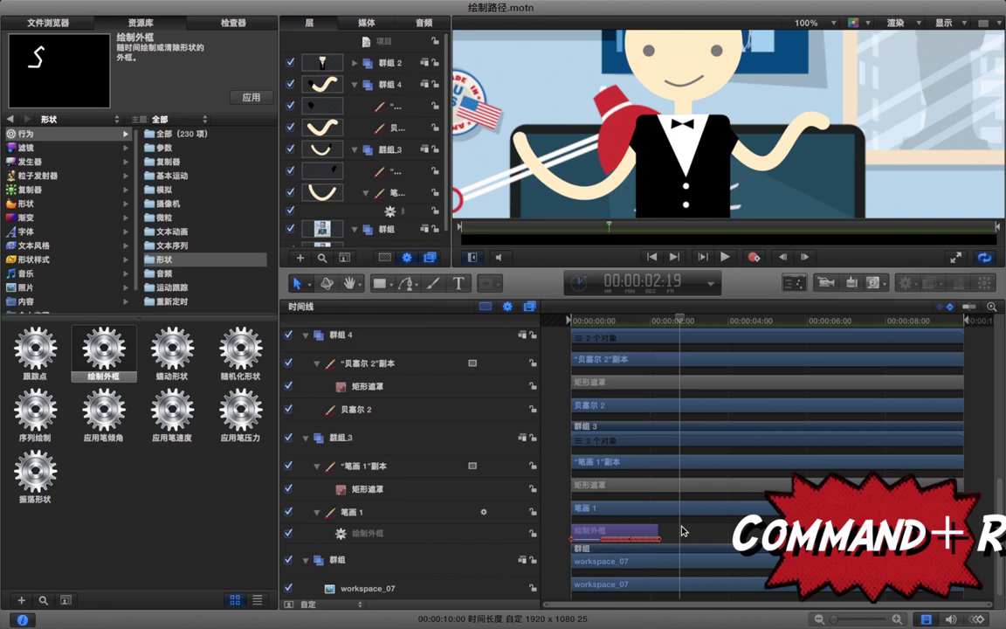
{"action": "key", "text": "super+r"}
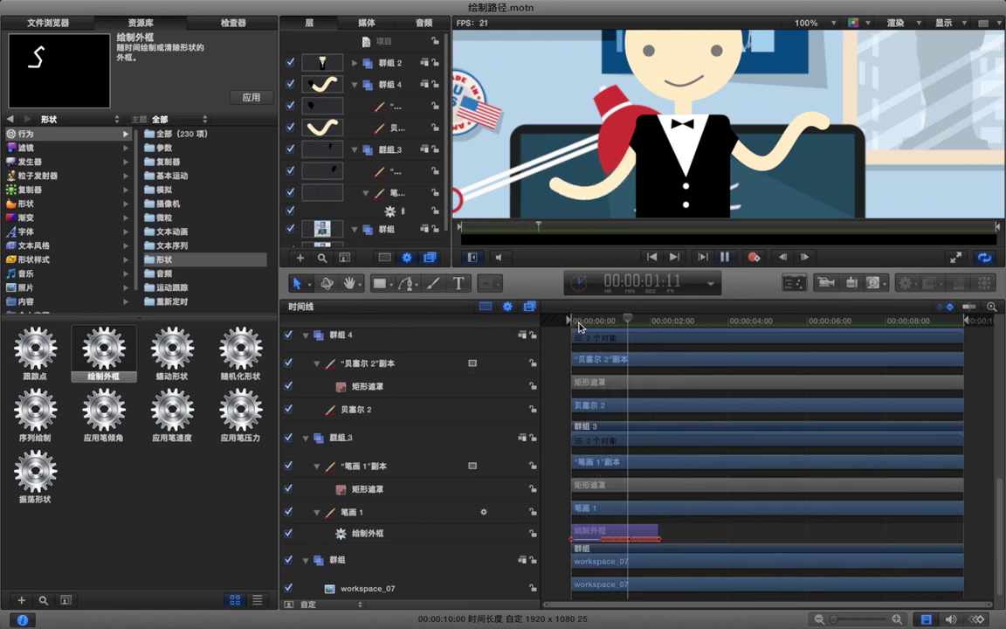
{"action": "key", "text": "space"}
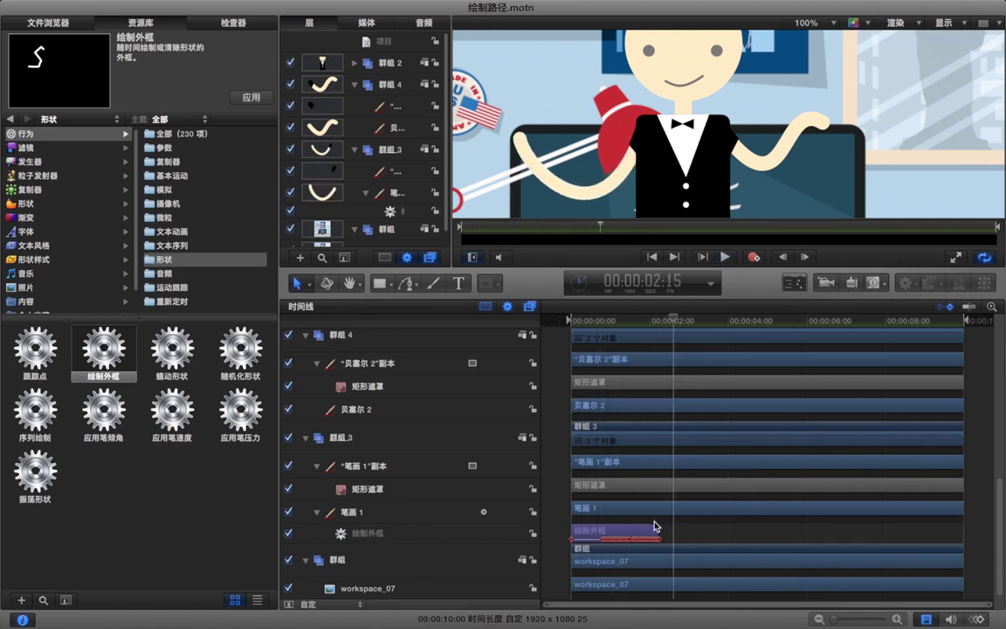
- Shorten the 绘制外框 behavior on 笔画 1 to slightly over half a second and replay the animation from the start
{"action": "left_click_drag", "start_coordinate": [654, 528], "coordinate": [655, 527]}
{"action": "left_click_drag", "start_coordinate": [611, 530], "coordinate": [597, 531]}
{"action": "left_click_drag", "start_coordinate": [594, 322], "coordinate": [556, 323]}
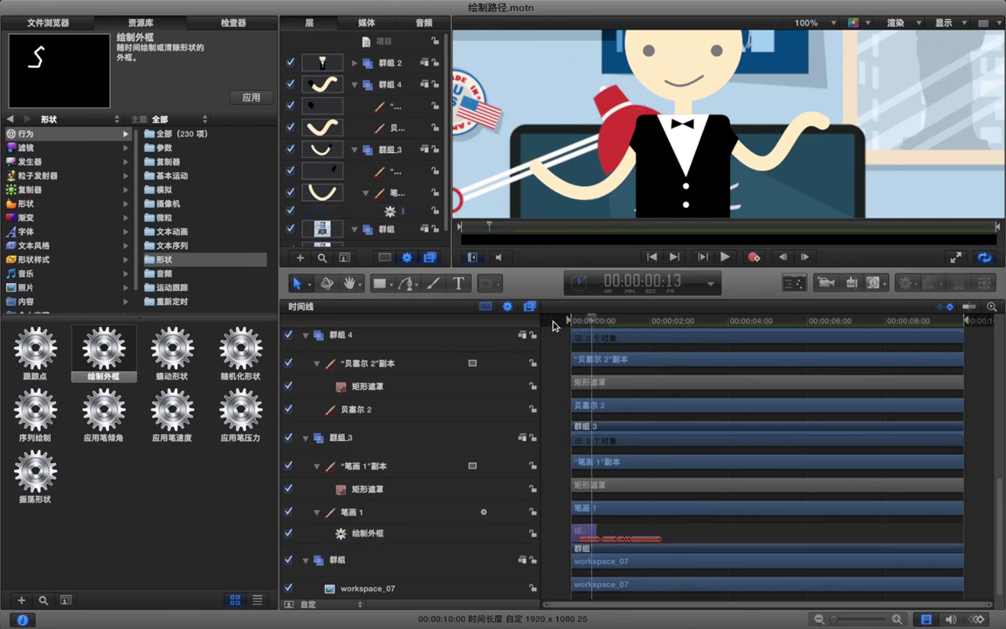
{"action": "key", "text": "space"}
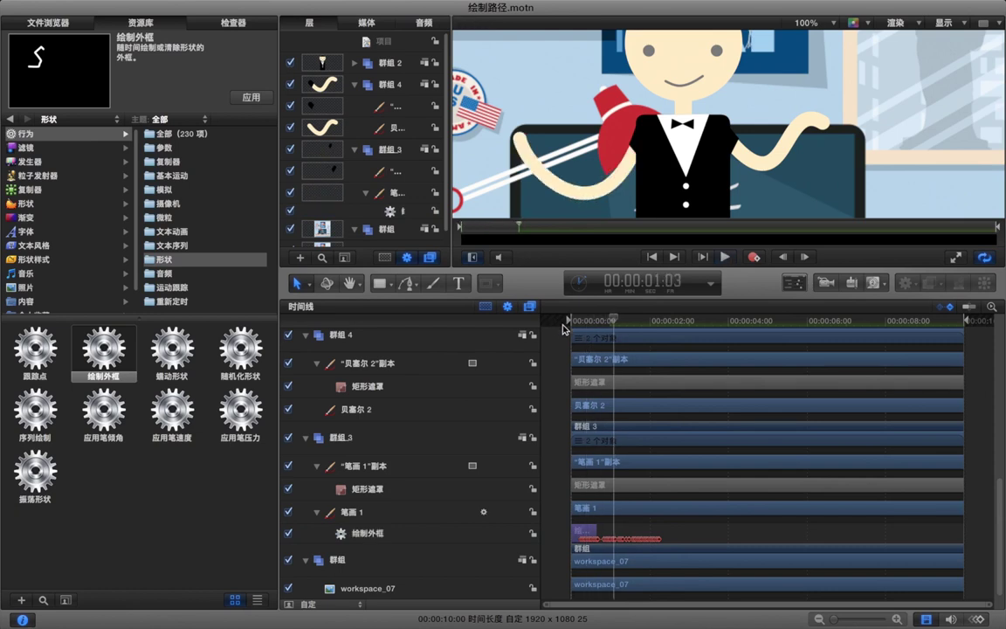
{"action": "key", "text": "space"}
- Apply the 绘制外框 behavior to the other arm 贝塞尔 2 and shorten it to match the one on 笔画 1
{"action": "left_click", "coordinate": [372, 410]}
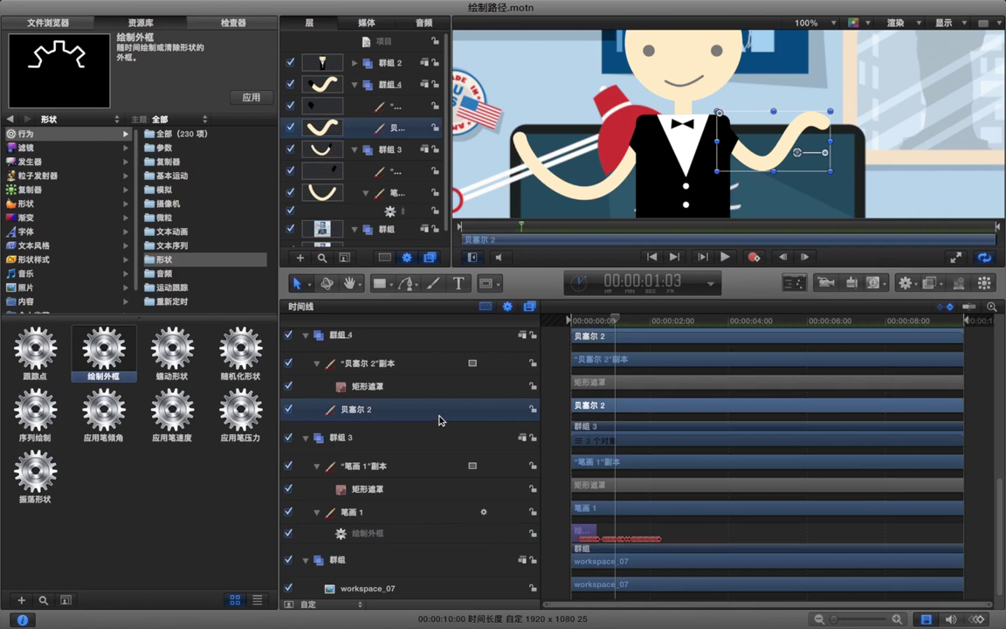
{"action": "left_click_drag", "start_coordinate": [109, 352], "coordinate": [361, 410]}
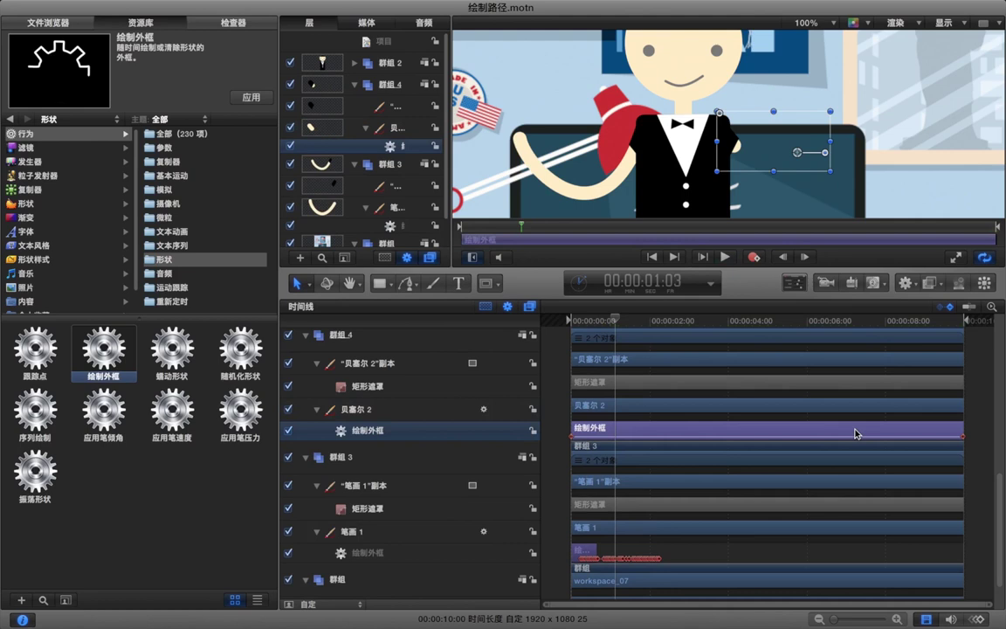
{"action": "left_click_drag", "start_coordinate": [960, 427], "coordinate": [593, 429]}
{"action": "left_click", "coordinate": [613, 430]}
- Play the animation repeatedly from the start to check how both arms draw on from the shoulders
{"action": "left_click_drag", "start_coordinate": [591, 320], "coordinate": [541, 322]}
{"action": "key", "text": "space"}
{"action": "key", "text": "space"}
{"action": "left_click_drag", "start_coordinate": [609, 329], "coordinate": [562, 321]}
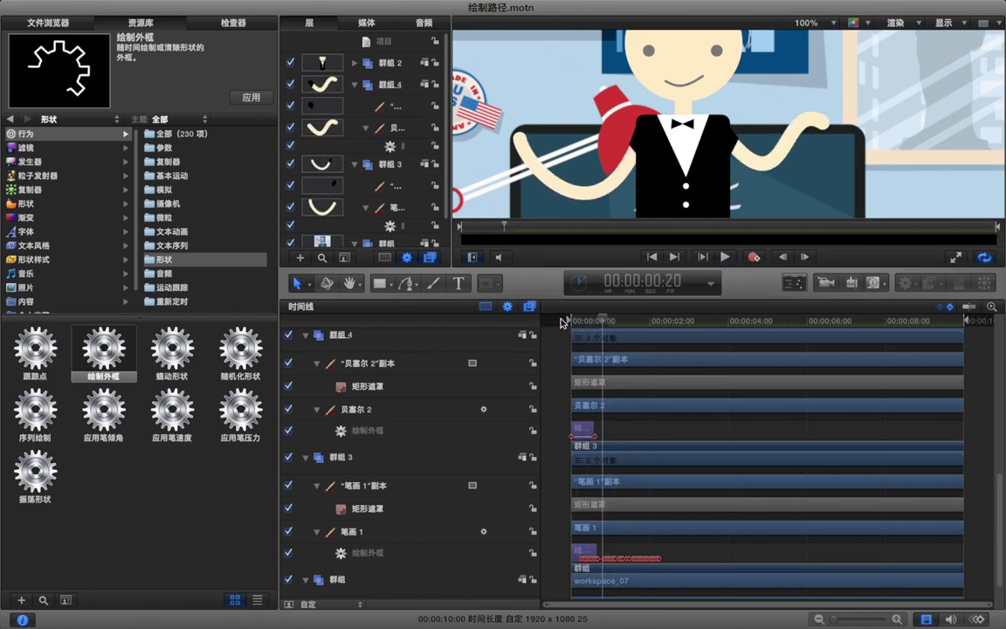
{"action": "key", "text": "space"}
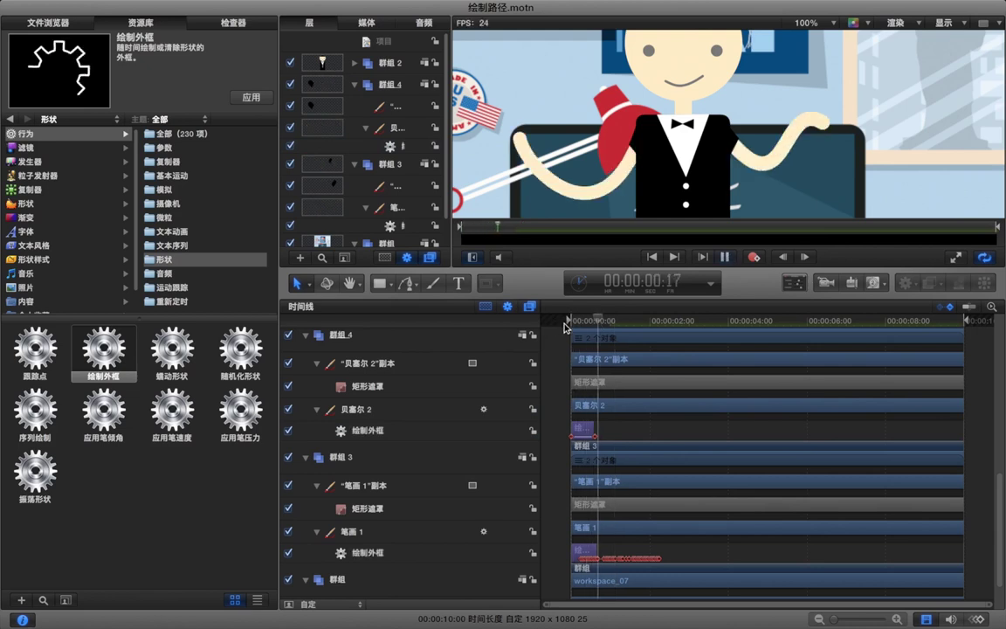
{"action": "key", "text": "space"}
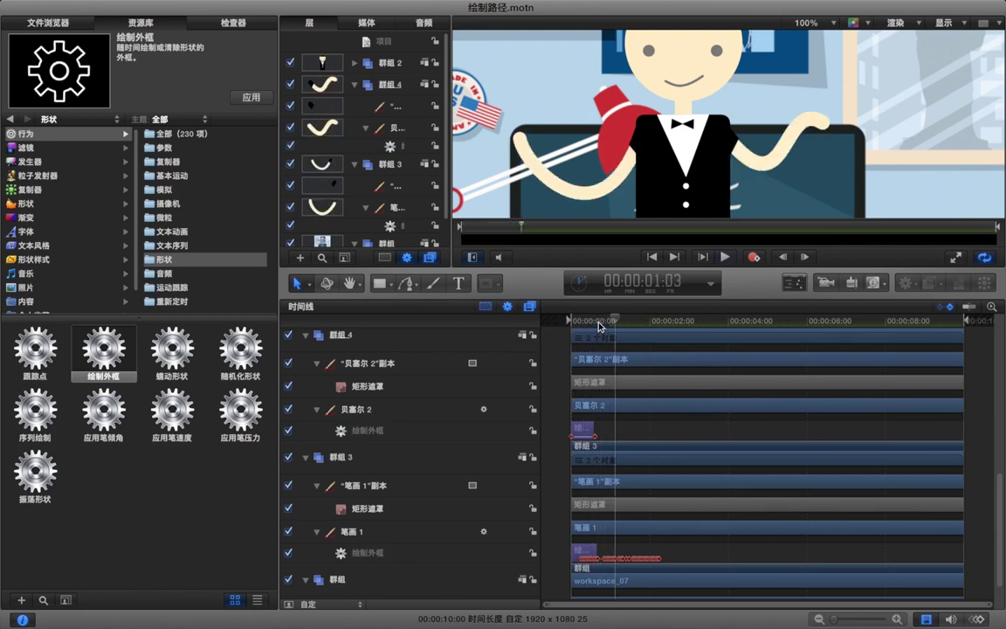
{"action": "scroll", "coordinate": [680, 123], "scroll_direction": "up", "scroll_amount": 2}
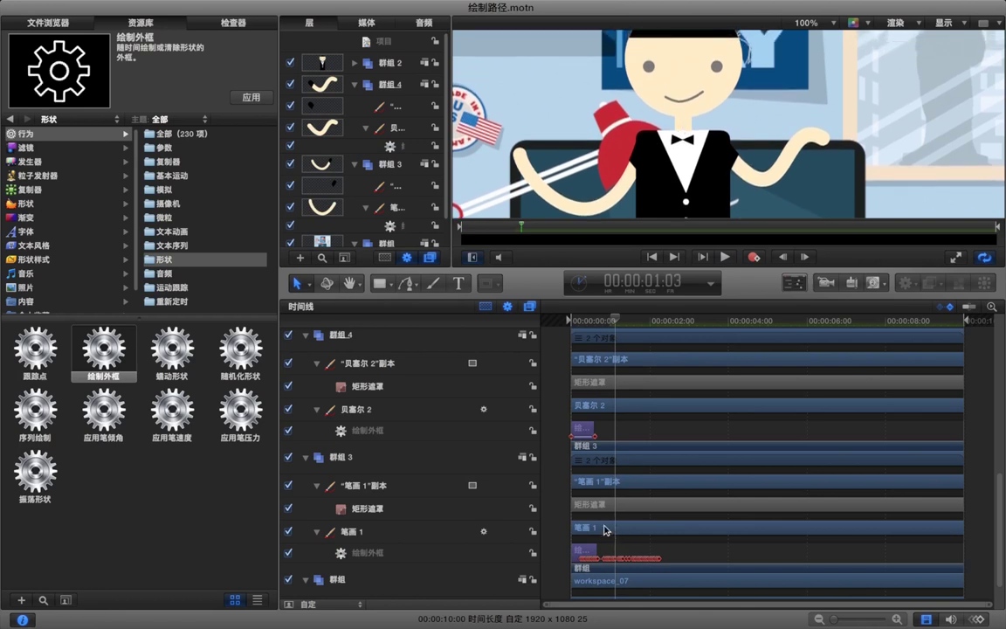
{"action": "key", "text": "Home"}
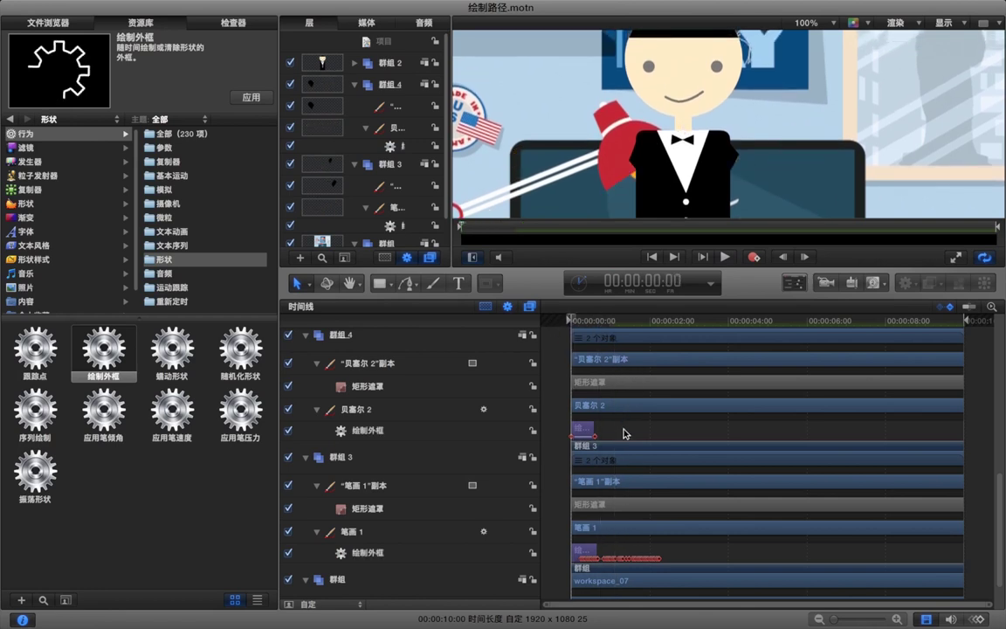
{"action": "key", "text": "space"}
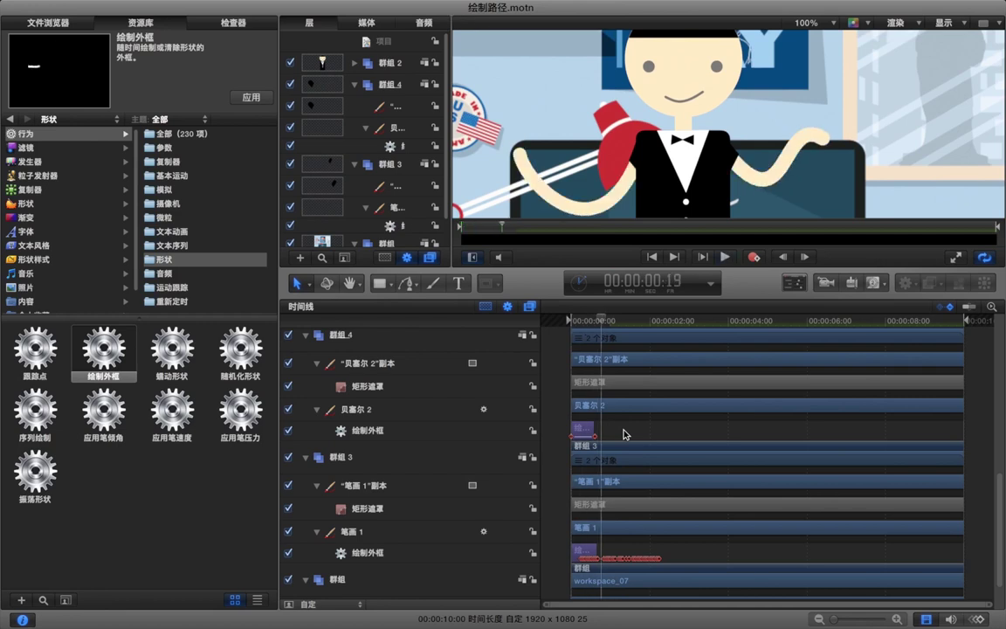
- Switch 笔画 1 to point editing (编辑点) and keyframe its control points (控制点) at the end of the 绘制外框 behavior
{"action": "left_click", "coordinate": [400, 531]}
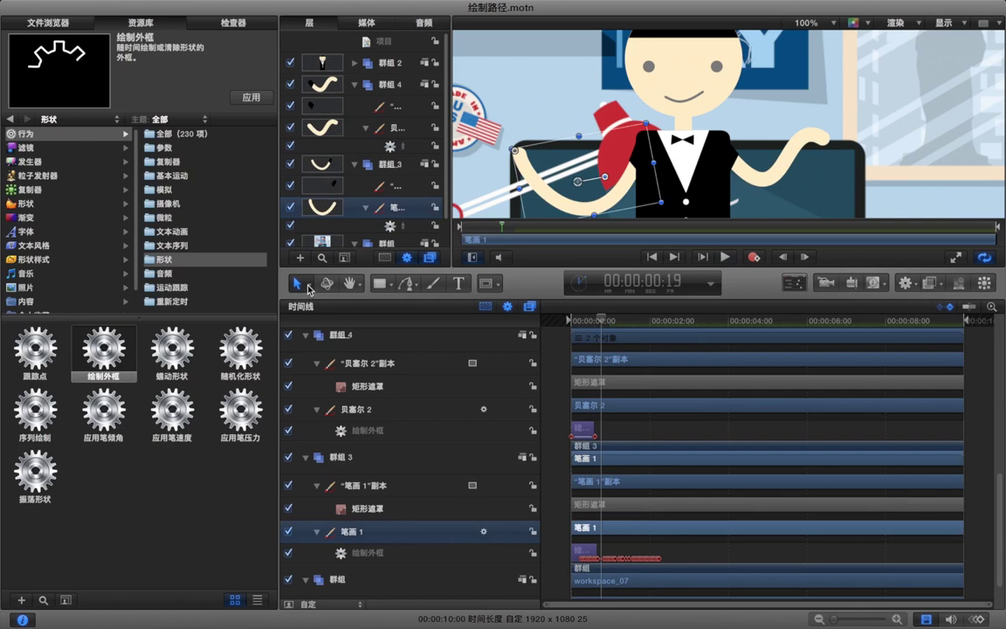
{"action": "left_click", "coordinate": [308, 288]}
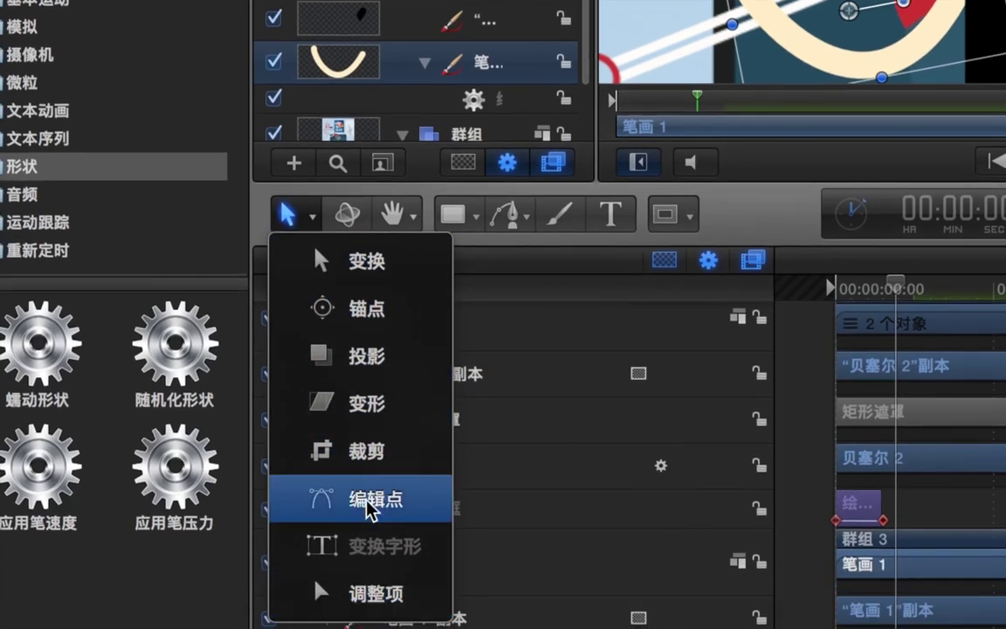
{"action": "left_click", "coordinate": [367, 502]}
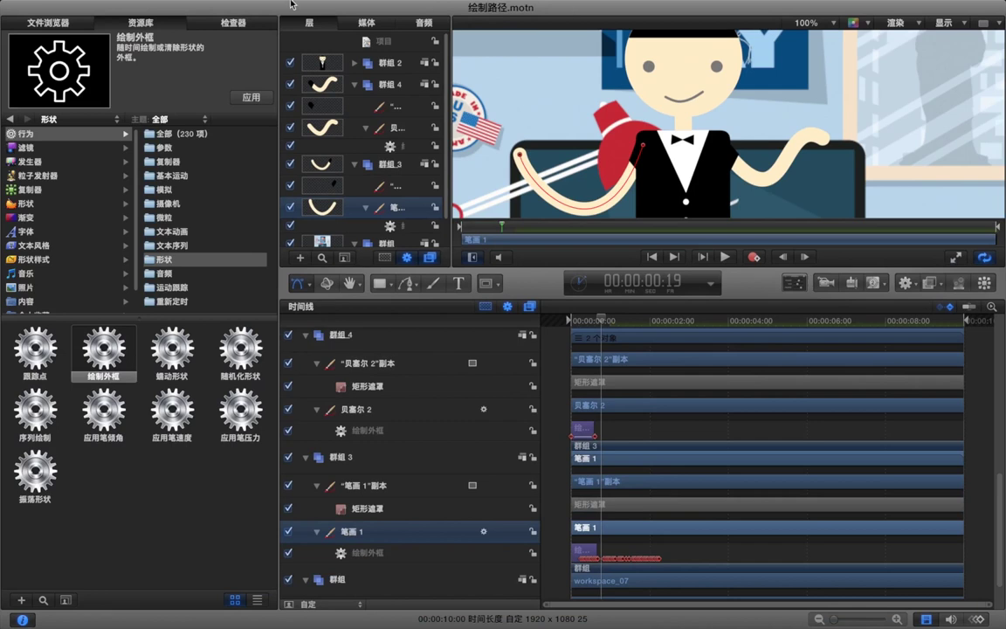
{"action": "left_click", "coordinate": [242, 25]}
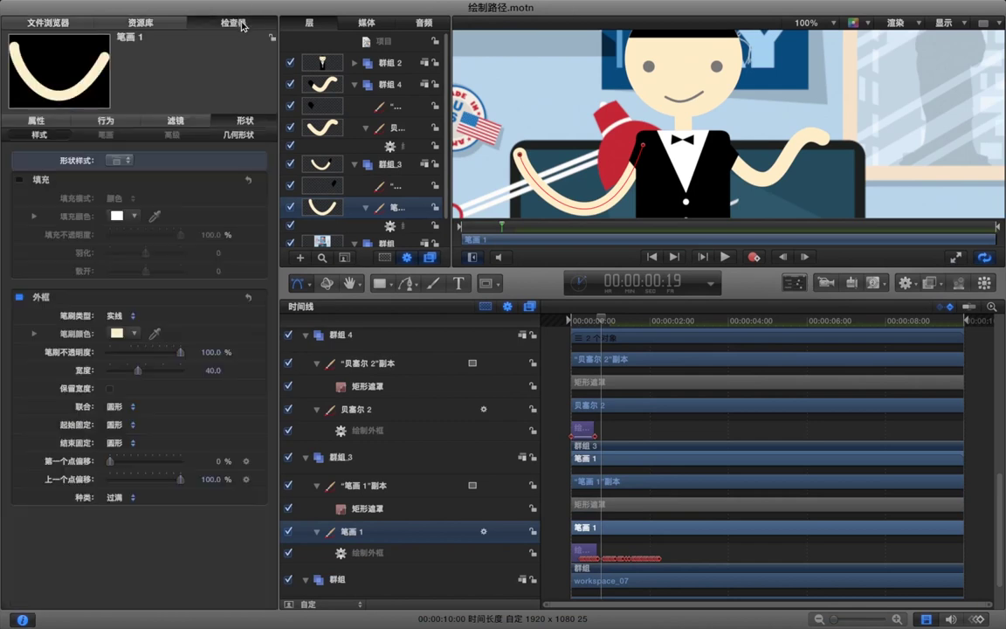
{"action": "left_click", "coordinate": [250, 135]}
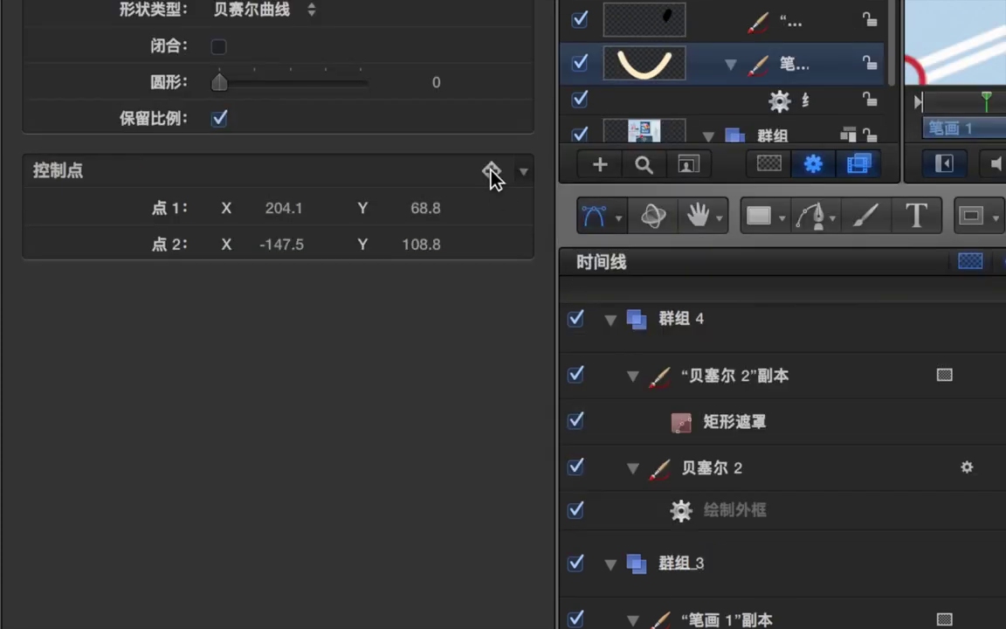
{"action": "left_click", "coordinate": [492, 386]}
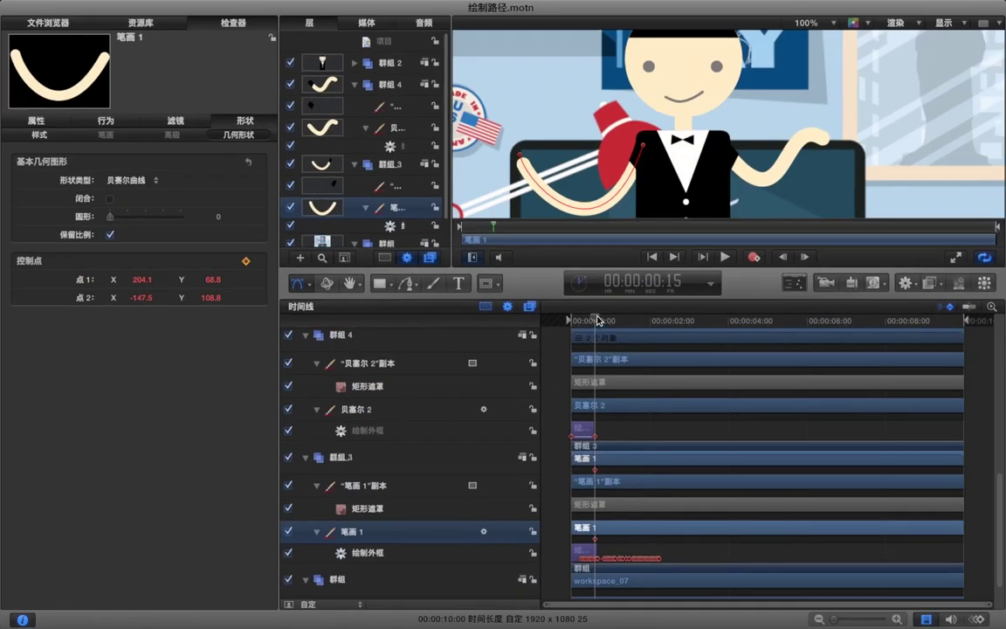
- Keyframe 笔画 1 at 00:00:01:06 with point 2 at X 223.8, Y 277.2, bending the arm so its hand reaches the head
{"action": "left_click_drag", "start_coordinate": [598, 319], "coordinate": [621, 319]}
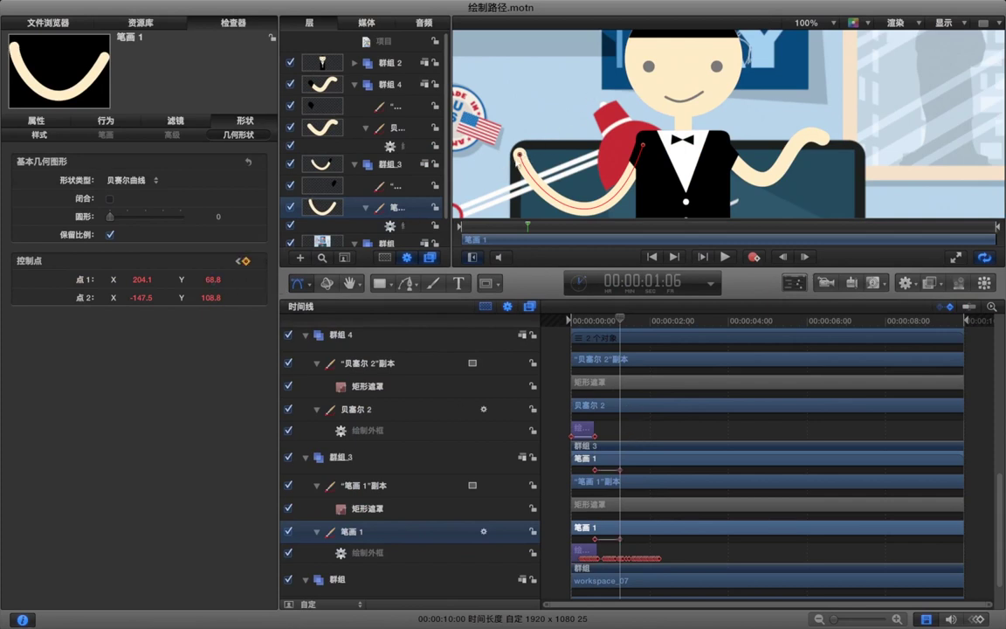
{"action": "mouse_move", "coordinate": [576, 102]}
{"action": "left_mouse_down"}
{"action": "mouse_move", "coordinate": [612, 91]}
{"action": "mouse_move", "coordinate": [640, 103]}
{"action": "mouse_move", "coordinate": [524, 112]}
{"action": "mouse_move", "coordinate": [477, 98]}
{"action": "left_mouse_up"}
{"action": "mouse_move", "coordinate": [644, 150]}
{"action": "left_mouse_down"}
{"action": "mouse_move", "coordinate": [614, 195]}
{"action": "mouse_move", "coordinate": [515, 146]}
{"action": "mouse_move", "coordinate": [501, 128]}
{"action": "mouse_move", "coordinate": [557, 143]}
{"action": "left_mouse_up"}
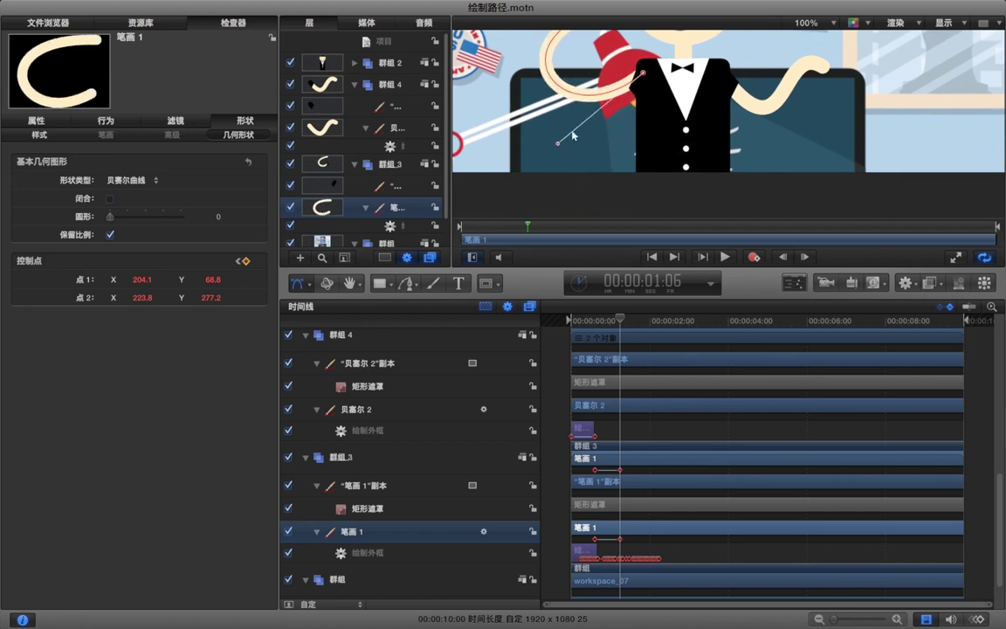
{"action": "scroll", "coordinate": [574, 135], "scroll_direction": "up", "scroll_amount": 3}
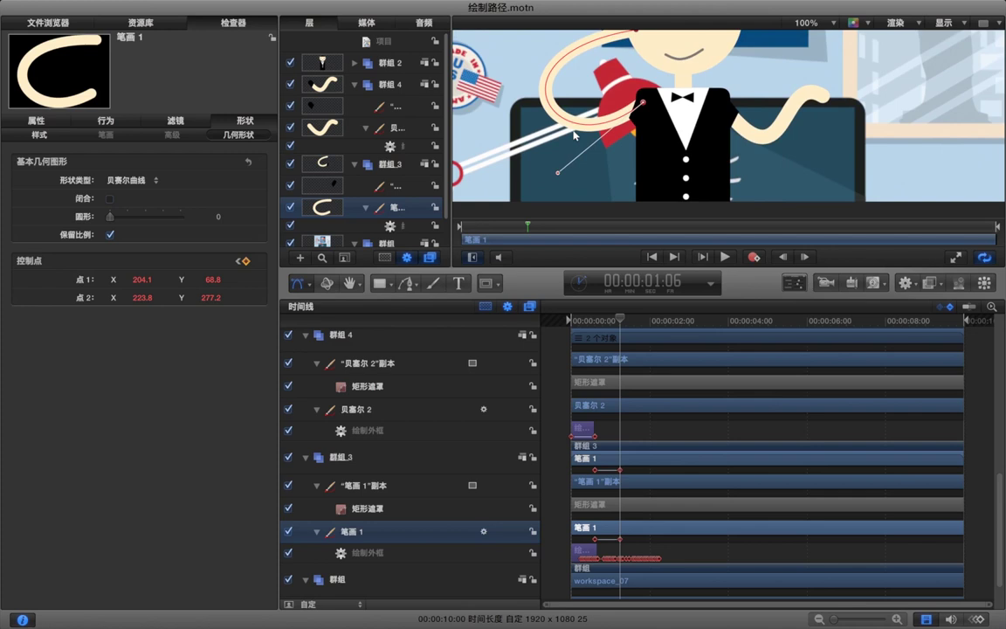
{"action": "scroll", "coordinate": [578, 122], "scroll_direction": "up", "scroll_amount": 2}
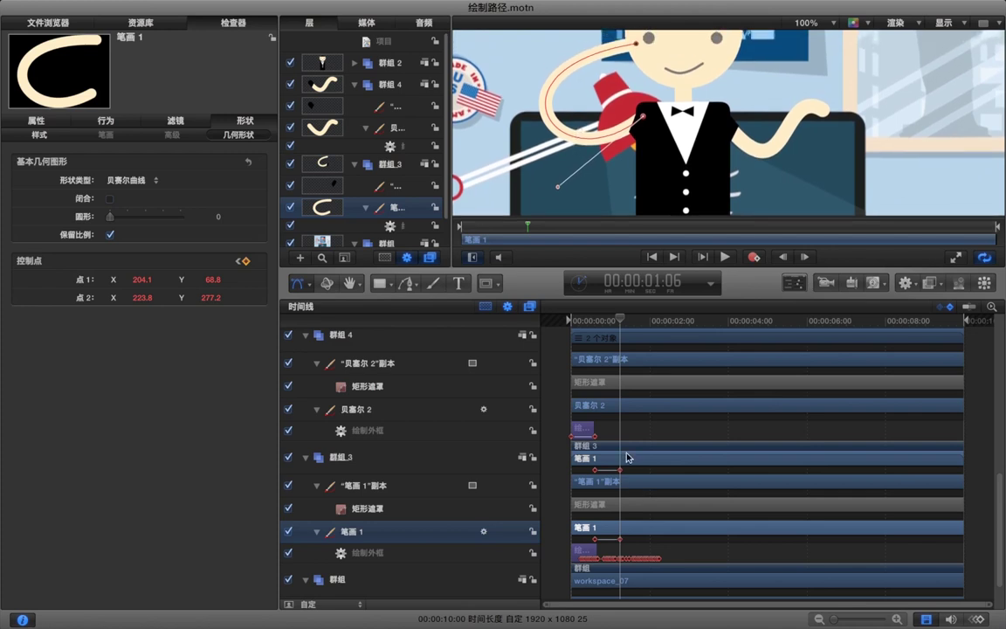
- Keyframe point 2 of 笔画 1 every two frames, raising it to Y 295.0 at 00:00:01:08 and lowering it to Y 279.1 at 00:00:01:10
{"action": "key", "text": "Right"}
{"action": "key", "text": "Right"}
{"action": "scroll", "coordinate": [623, 153], "scroll_direction": "up", "scroll_amount": 2}
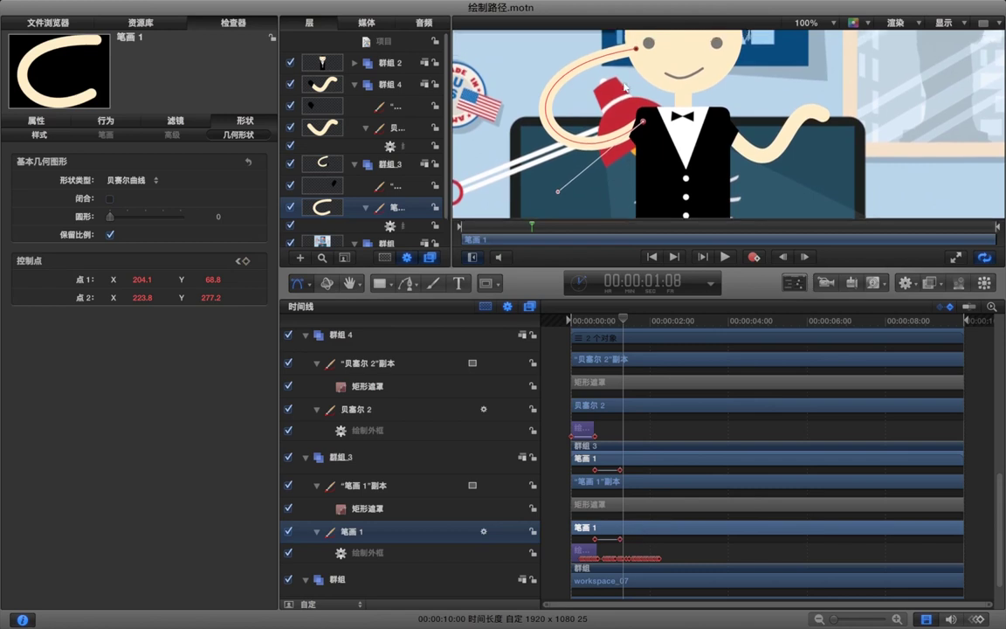
{"action": "mouse_move", "coordinate": [642, 68]}
{"action": "left_mouse_down"}
{"action": "mouse_move", "coordinate": [619, 57]}
{"action": "mouse_move", "coordinate": [638, 66]}
{"action": "mouse_move", "coordinate": [630, 56]}
{"action": "left_mouse_up"}
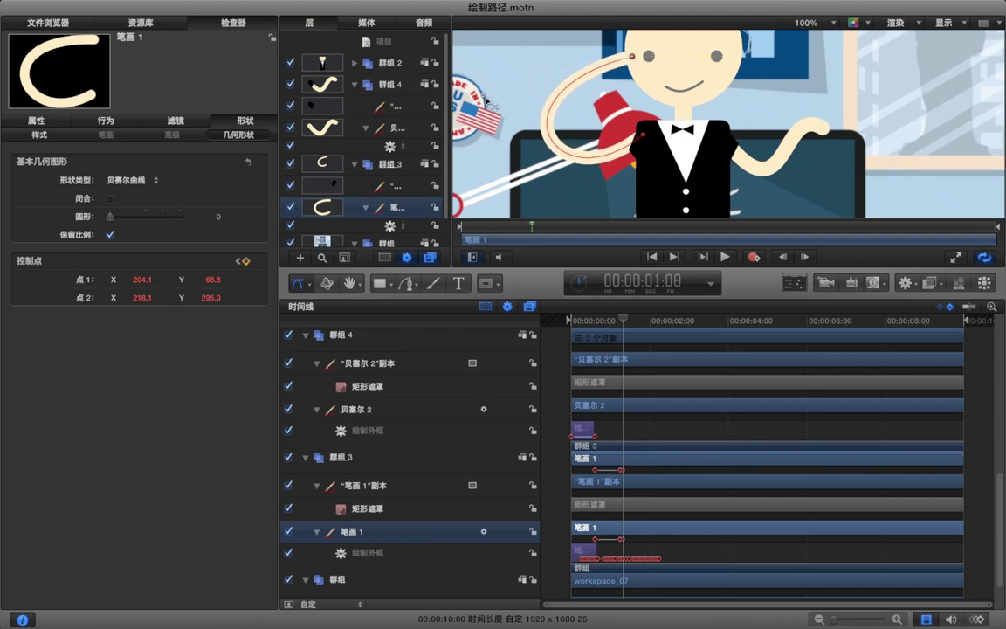
{"action": "key", "text": "Right"}
{"action": "key", "text": "Right"}
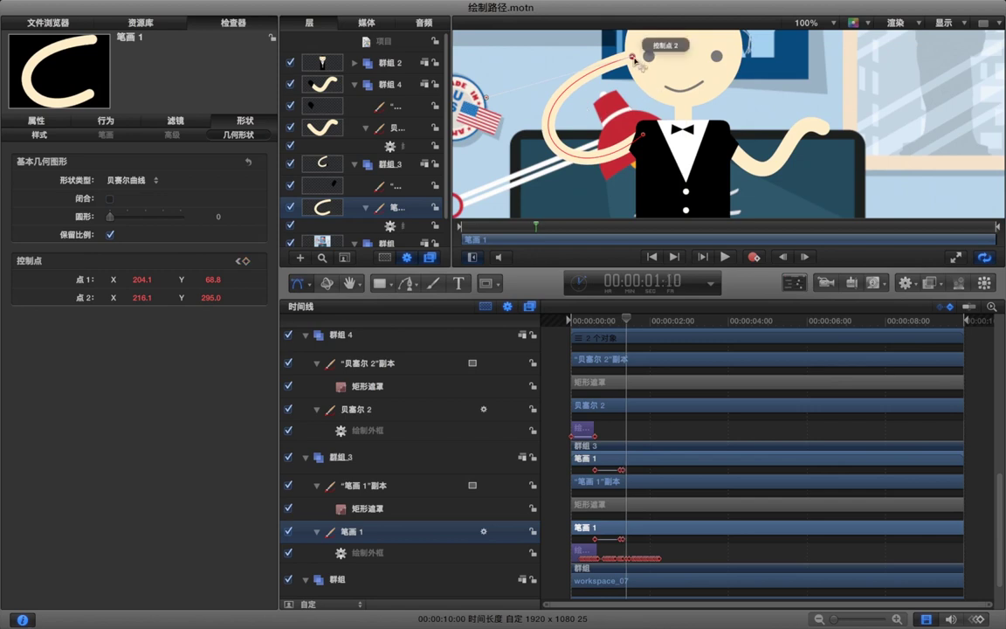
{"action": "left_click_drag", "start_coordinate": [633, 58], "coordinate": [631, 63]}
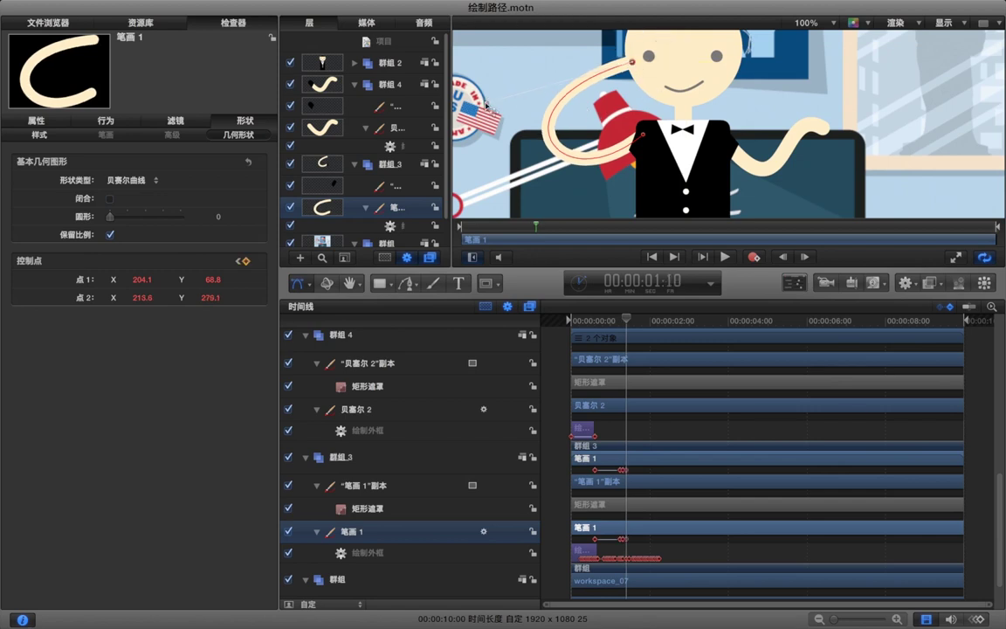
- Continue the small up-and-down hand motion by keyframing point 2 of 笔画 1 at 00:00:01:12 and 00:00:01:14
{"action": "left_click", "coordinate": [944, 23]}
{"action": "left_click", "coordinate": [914, 82]}
{"action": "scroll", "coordinate": [849, 90], "scroll_direction": "up", "scroll_amount": 2}
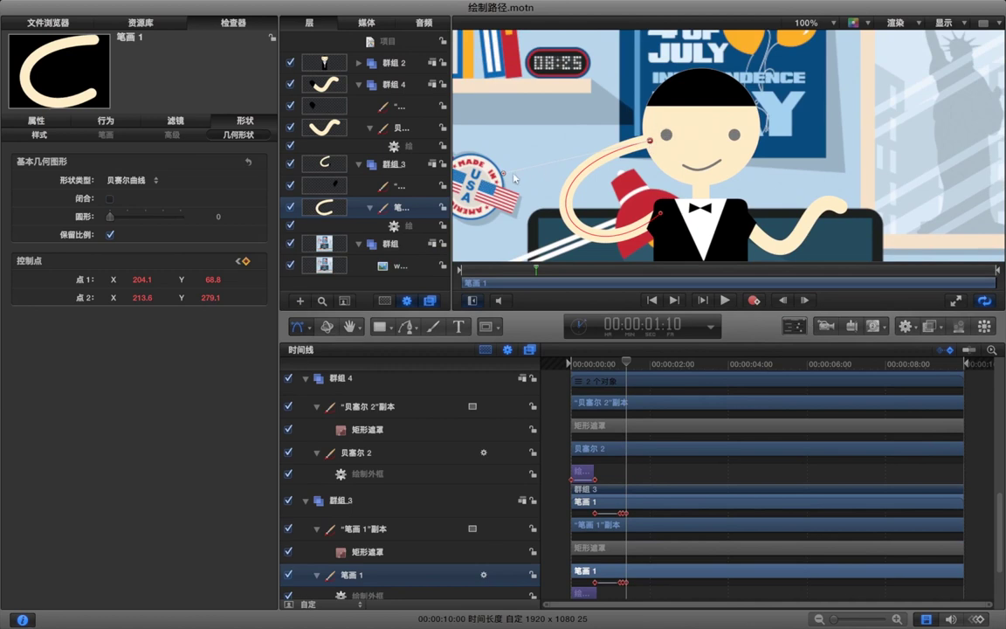
{"action": "key", "text": "Right"}
{"action": "key", "text": "Right"}
{"action": "left_click_drag", "start_coordinate": [504, 177], "coordinate": [506, 181]}
{"action": "left_click_drag", "start_coordinate": [650, 142], "coordinate": [650, 143]}
{"action": "key", "text": "Right"}
{"action": "key", "text": "Right"}
{"action": "left_click_drag", "start_coordinate": [504, 182], "coordinate": [502, 166]}
- Keyframe point 2 of 笔画 1 at 00:00:01:16 with X 214.4, Y 289.8 and at 00:00:01:18 with X 214.8, Y 281.7
{"action": "key", "text": "Right"}
{"action": "key", "text": "Right"}
{"action": "left_click_drag", "start_coordinate": [650, 142], "coordinate": [651, 137]}
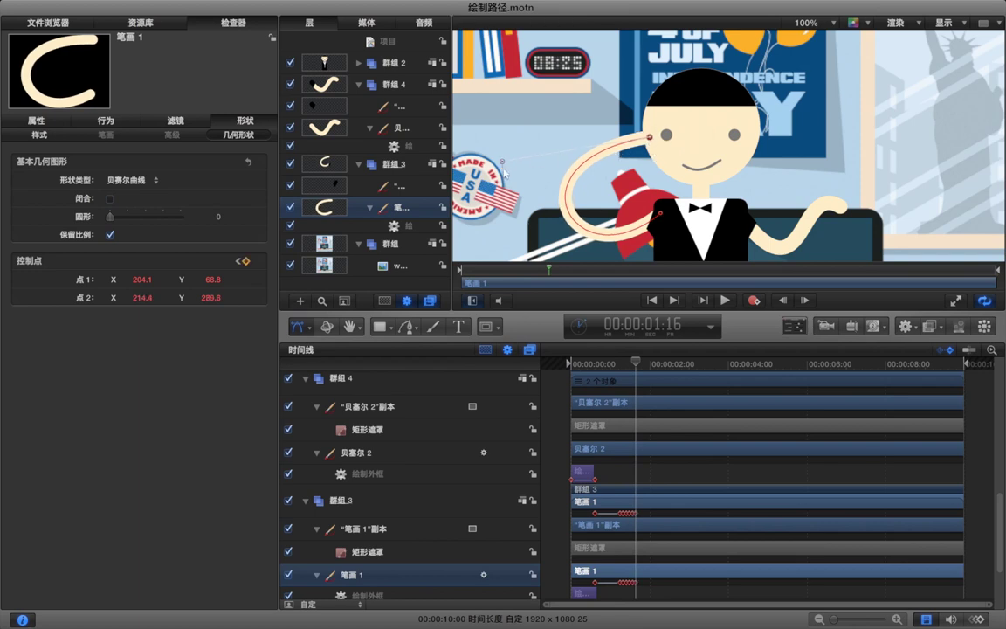
{"action": "key", "text": "Right"}
{"action": "key", "text": "Right"}
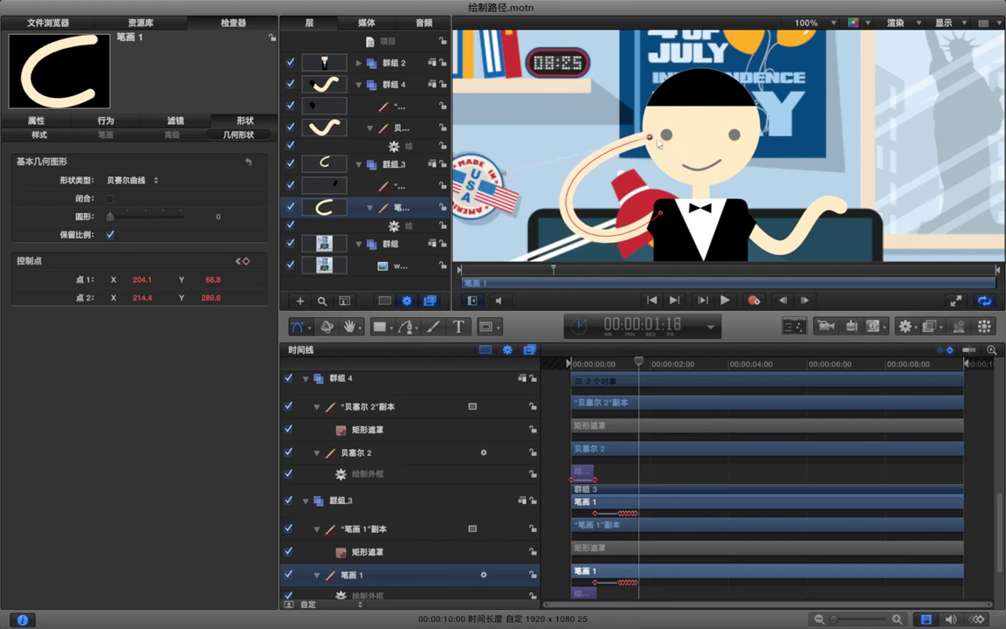
{"action": "left_click_drag", "start_coordinate": [651, 140], "coordinate": [650, 143]}
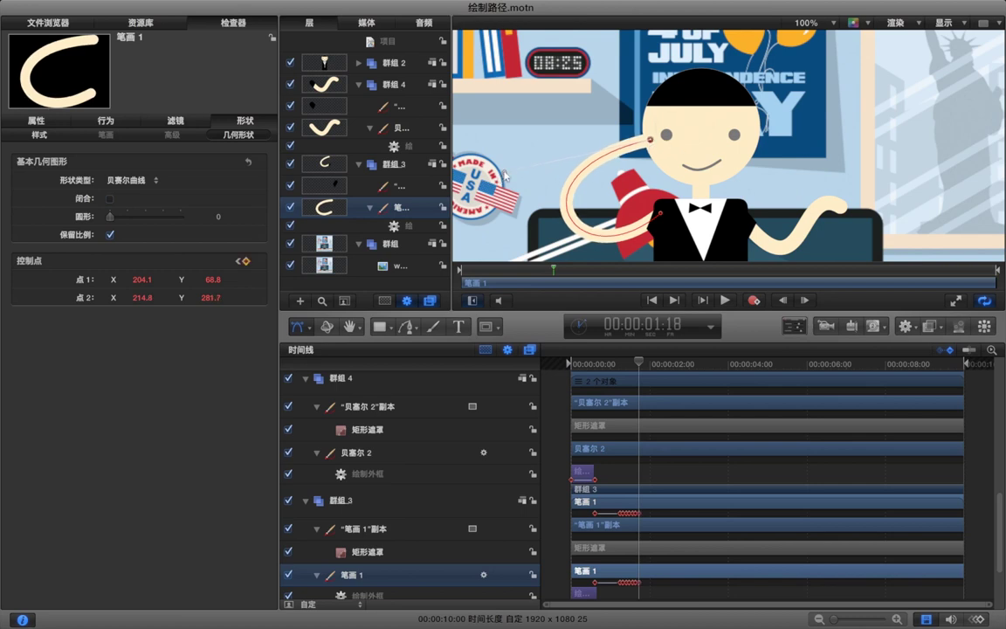
- End the play range at 00:00:01:18, render a RAM preview of it and play the arm animation
{"action": "left_click", "coordinate": [651, 465]}
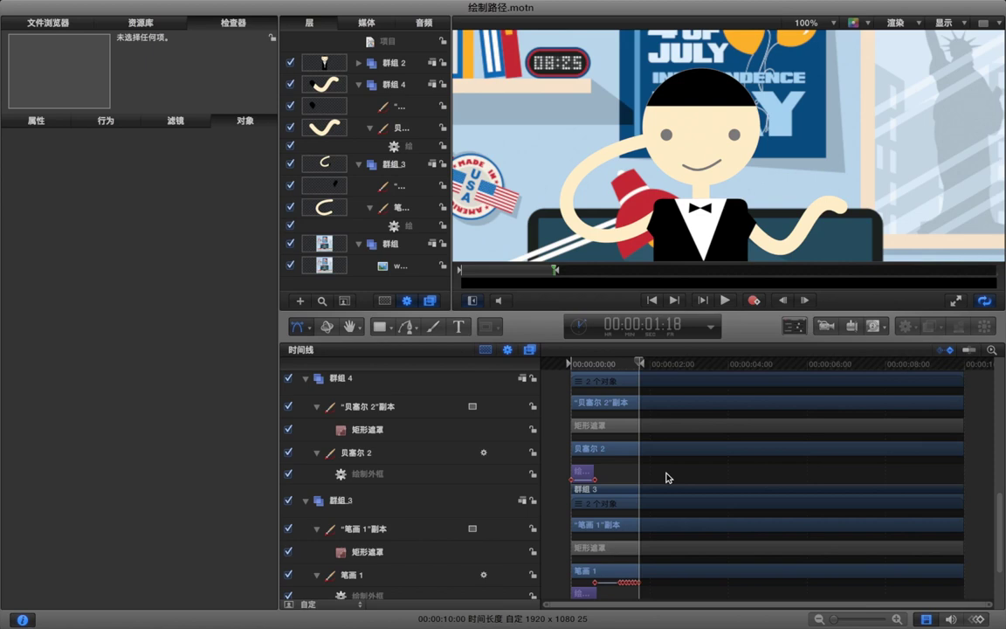
{"action": "key", "text": "space"}
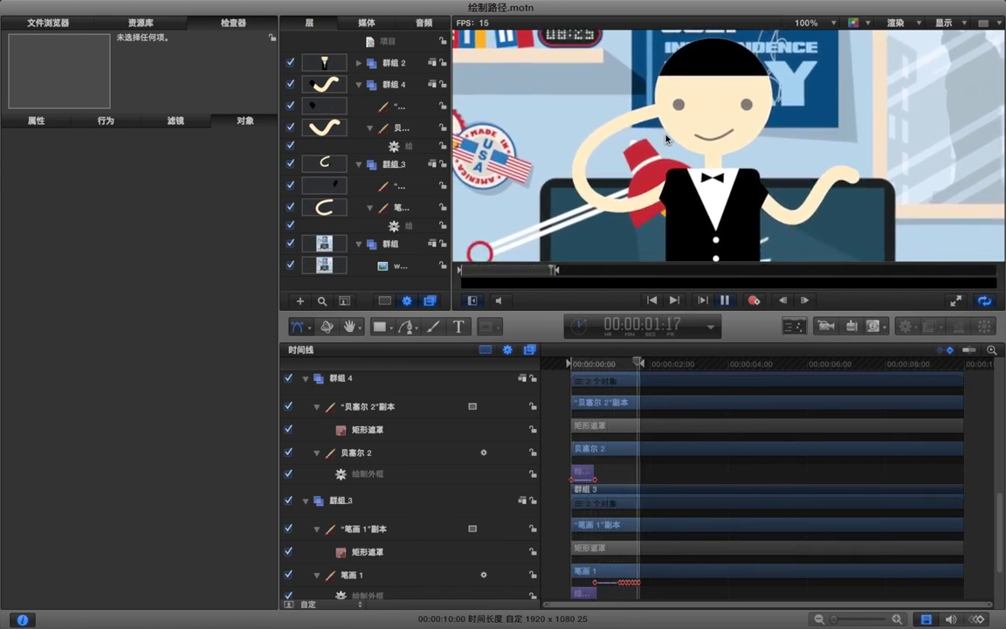
{"action": "key", "text": "space"}
{"action": "key", "text": "super+r"}
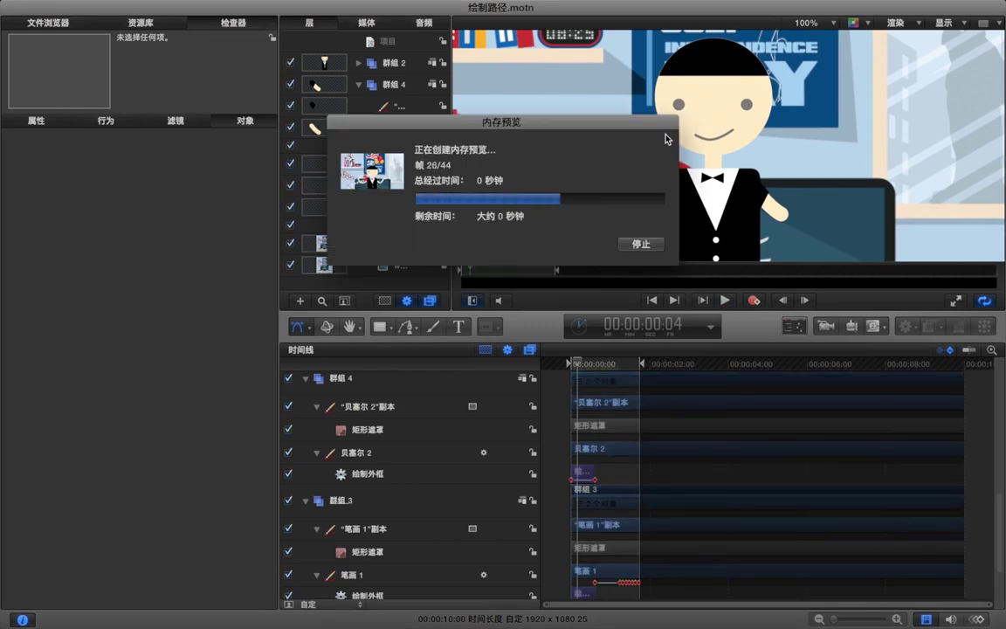
{"action": "key", "text": "space"}
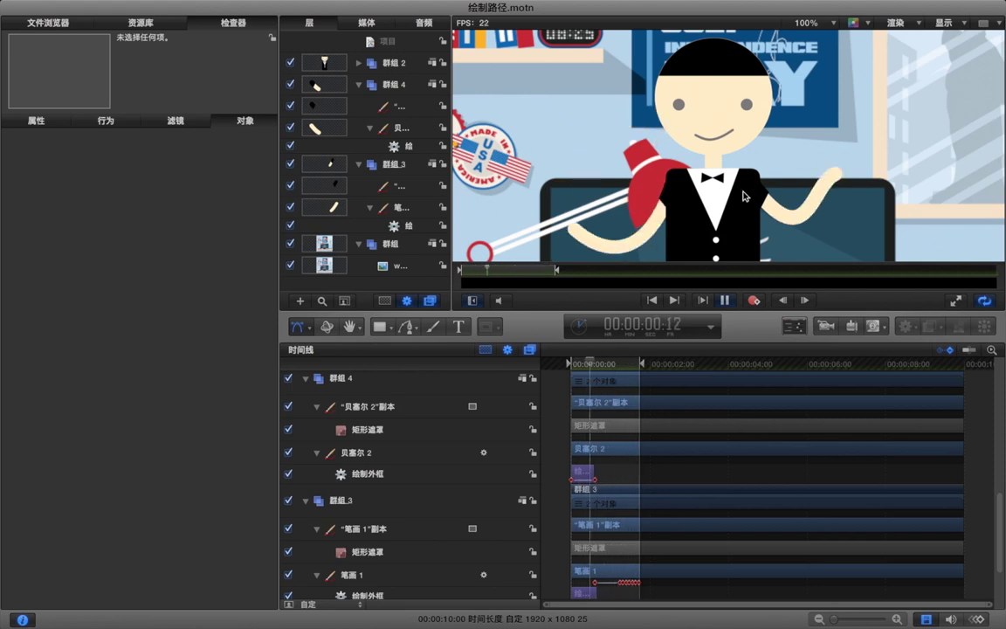
{"action": "key", "text": "space"}
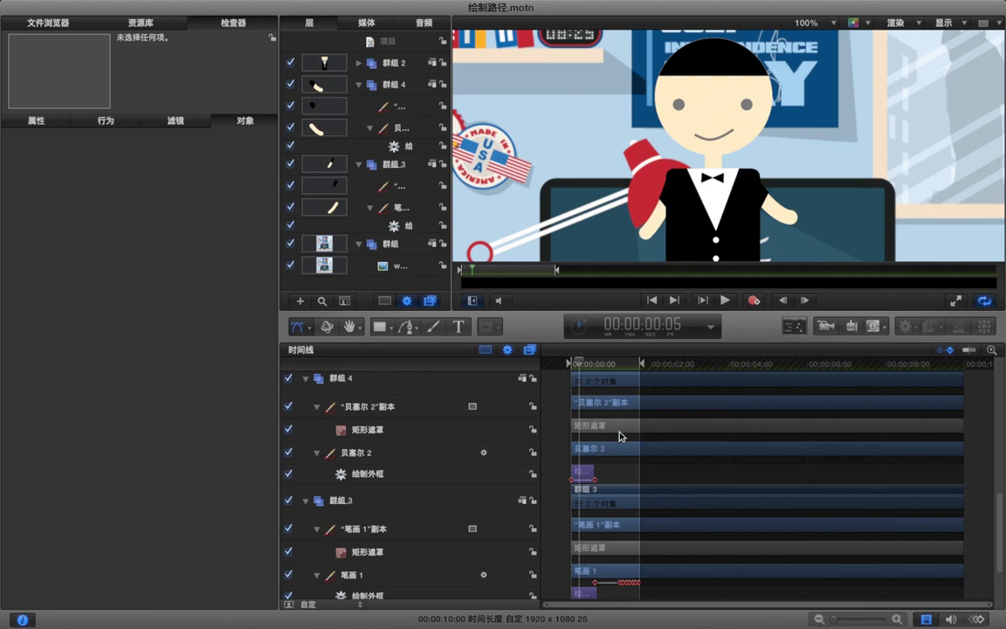
- Keyframe the control points (控制点) of the sleeve "笔画 1"副本 at 00:00:00:15 and again at 00:00:01:08
{"action": "left_click", "coordinate": [391, 188]}
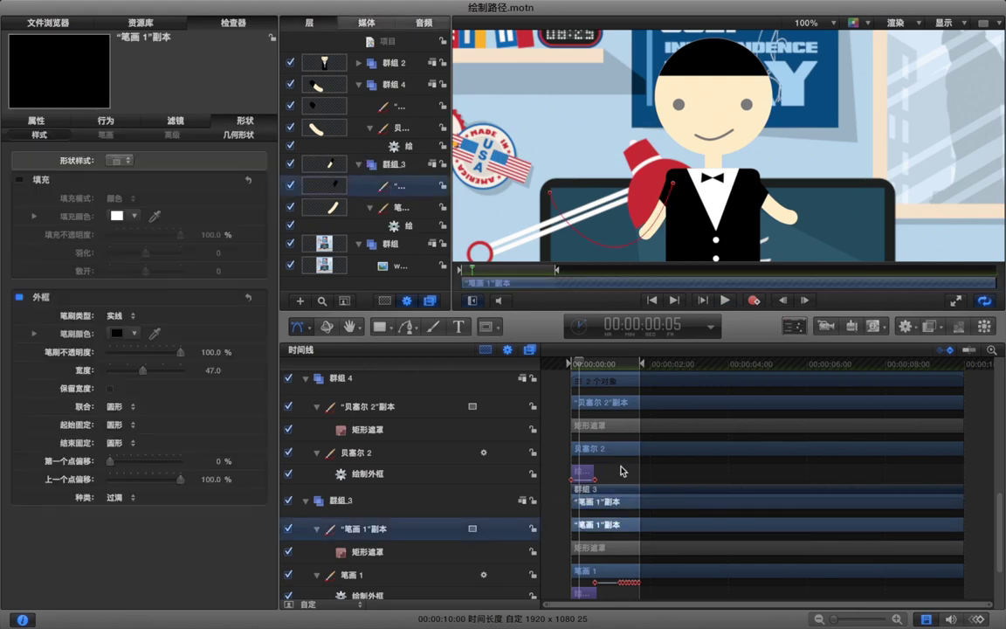
{"action": "key", "text": "Right"}
{"action": "key", "text": "Right"}
{"action": "key", "text": "Right"}
{"action": "key", "text": "Right"}
{"action": "key", "text": "Right"}
{"action": "key", "text": "Right"}
{"action": "key", "text": "Right"}
{"action": "key", "text": "Right"}
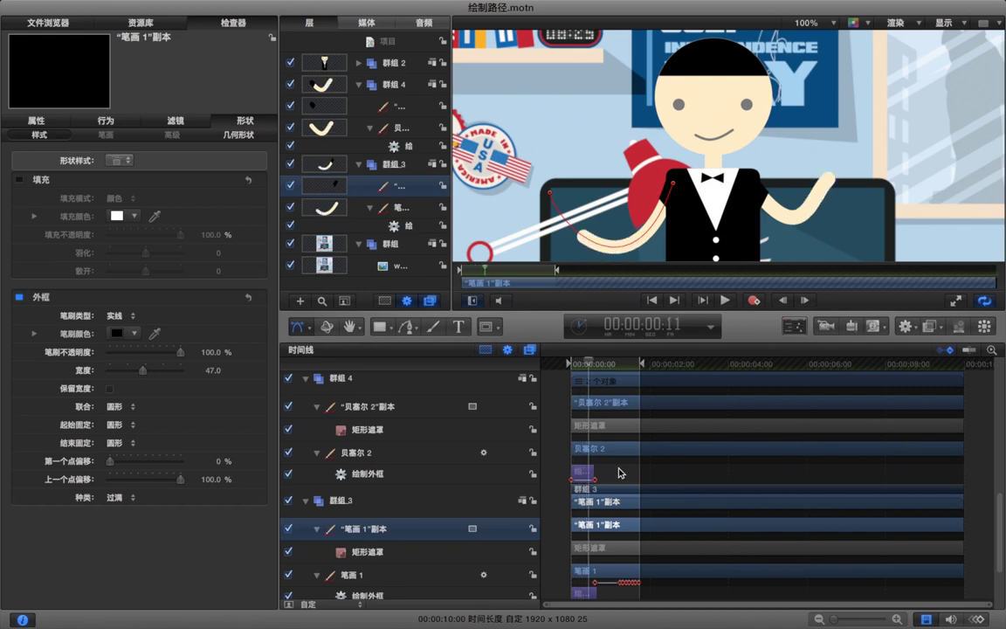
{"action": "key", "text": "Right"}
{"action": "key", "text": "Right"}
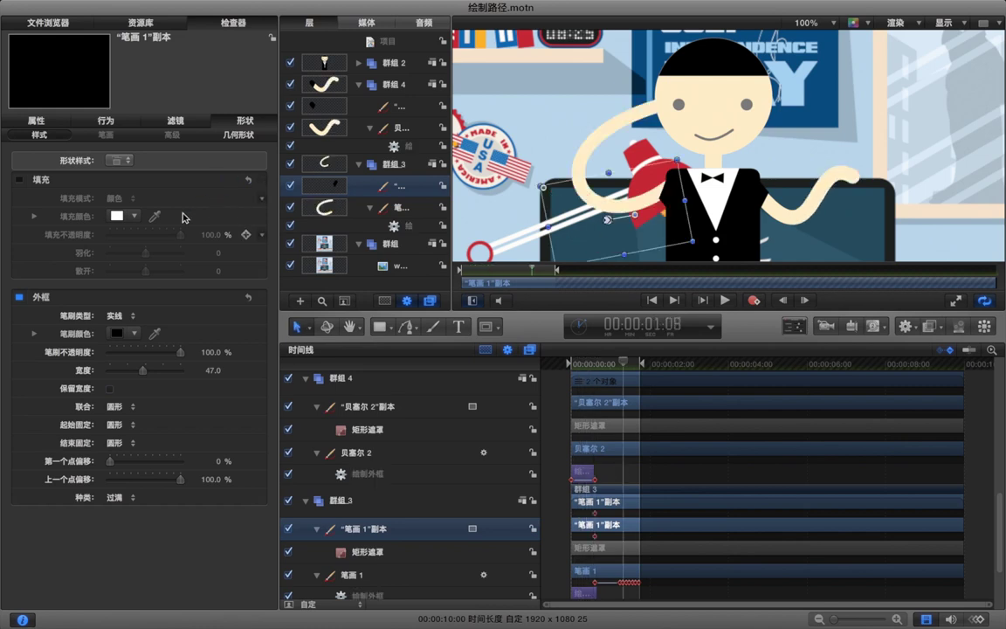
{"action": "left_click", "coordinate": [238, 136]}
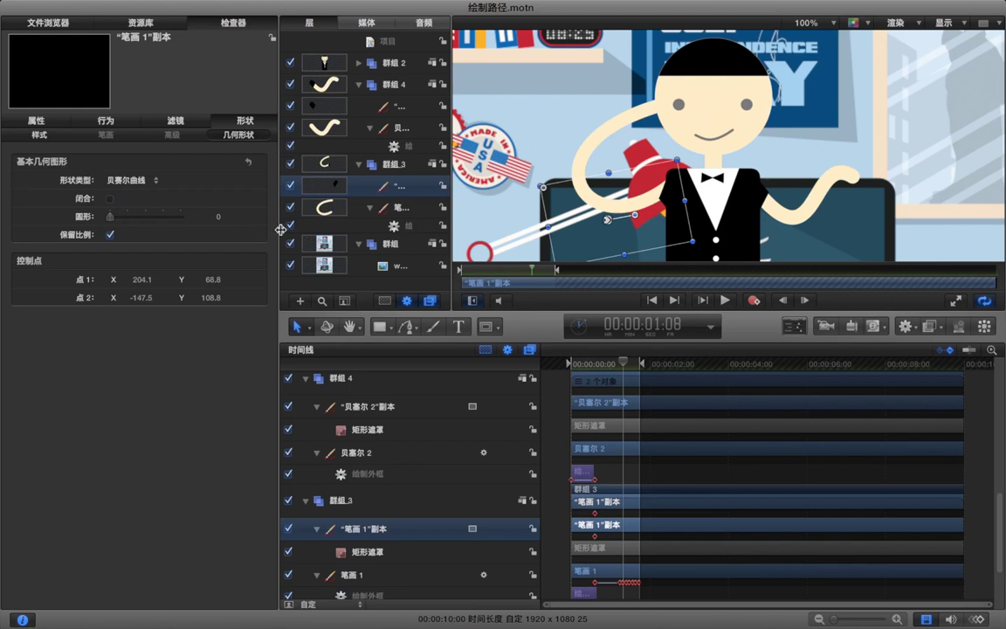
{"action": "left_click", "coordinate": [246, 261]}
- Using point editing (编辑点) at 00:00:01:08, swing the point 1 tangent handle of "笔画 1"副本 outward and upward so the sleeve follows the bent arm
{"action": "left_click", "coordinate": [298, 326]}
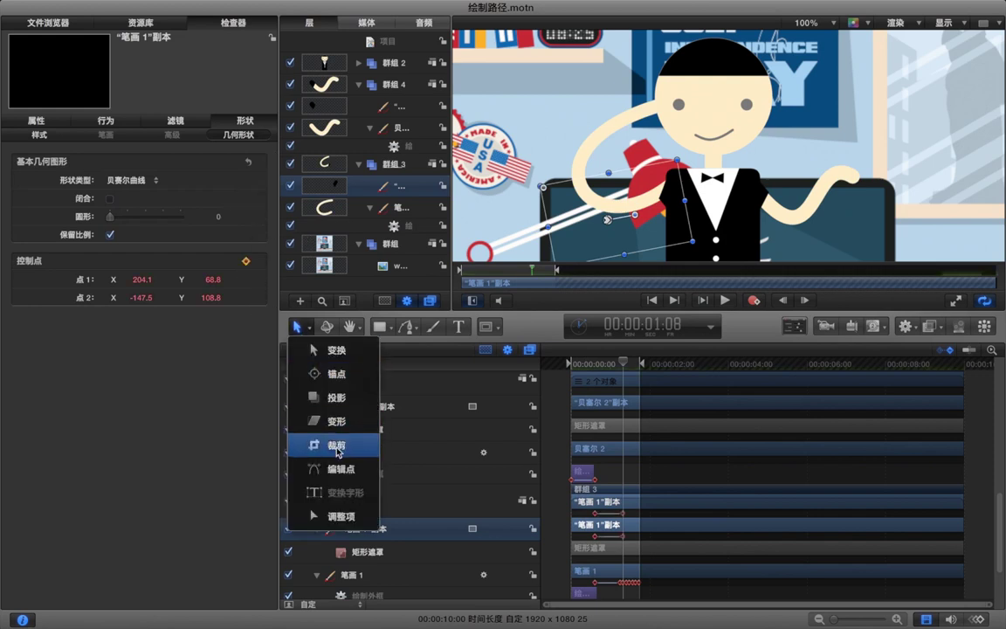
{"action": "left_click", "coordinate": [339, 469]}
{"action": "key", "text": "Left"}
{"action": "key", "text": "Left"}
{"action": "key", "text": "Left"}
{"action": "key", "text": "Left"}
{"action": "key", "text": "Left"}
{"action": "key", "text": "Left"}
{"action": "left_click_drag", "start_coordinate": [604, 370], "coordinate": [595, 367]}
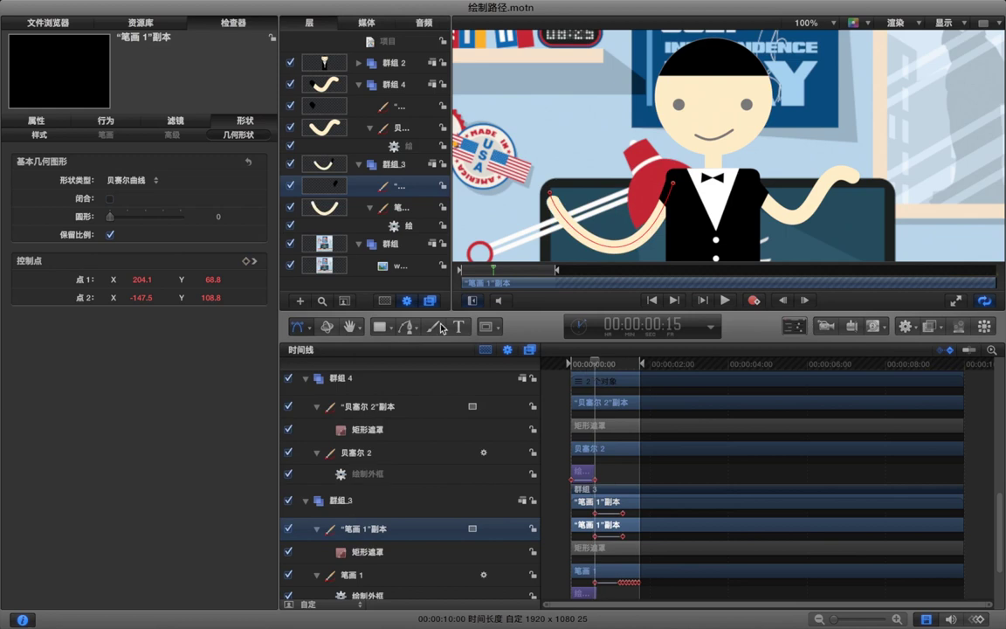
{"action": "left_click", "coordinate": [257, 262]}
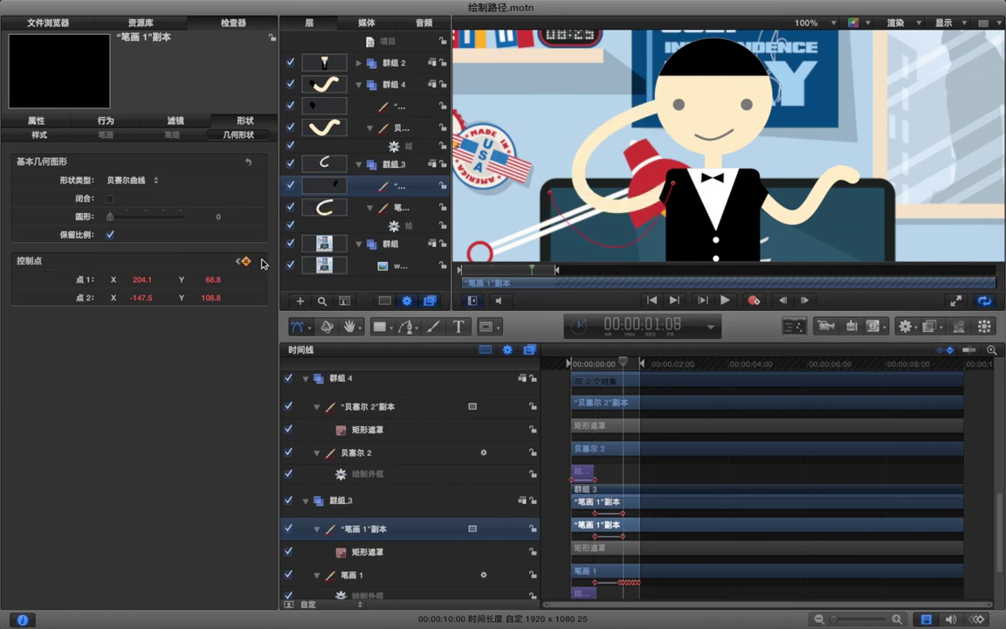
{"action": "left_click_drag", "start_coordinate": [545, 194], "coordinate": [572, 166]}
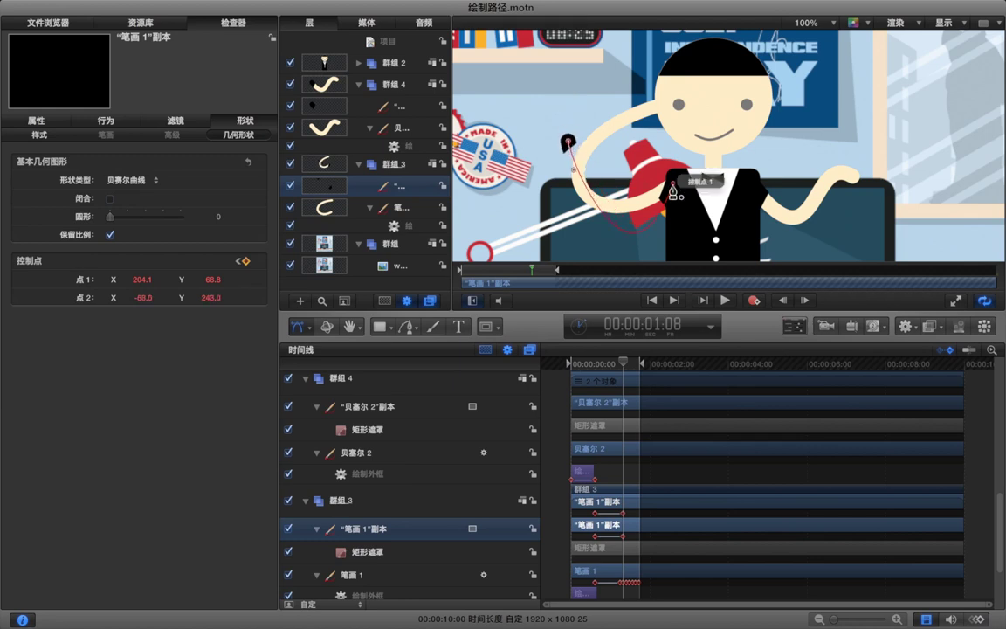
{"action": "key", "text": "super+z"}
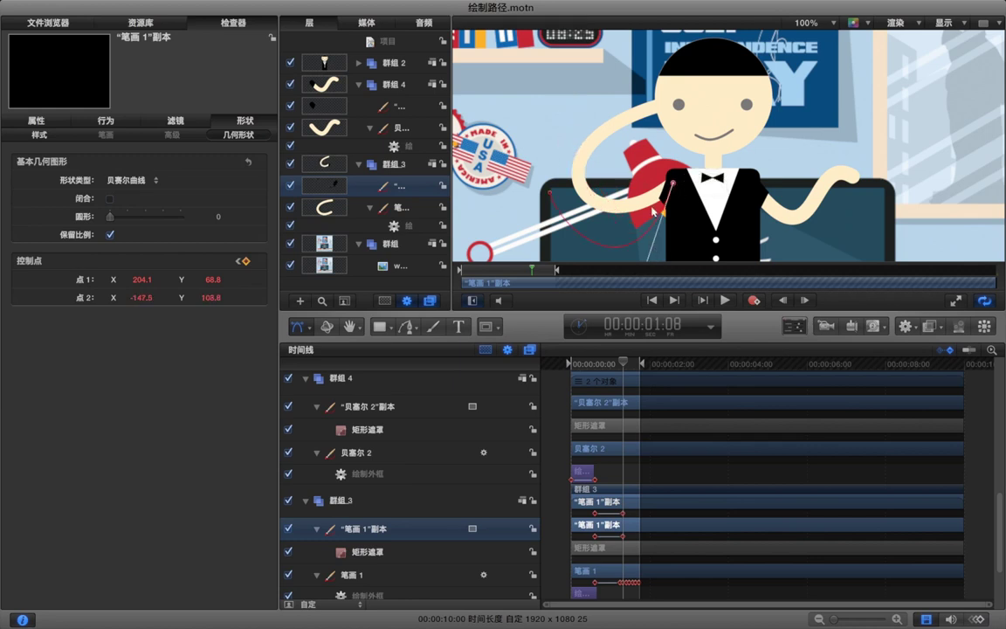
{"action": "scroll", "coordinate": [653, 211], "scroll_direction": "down", "scroll_amount": 5}
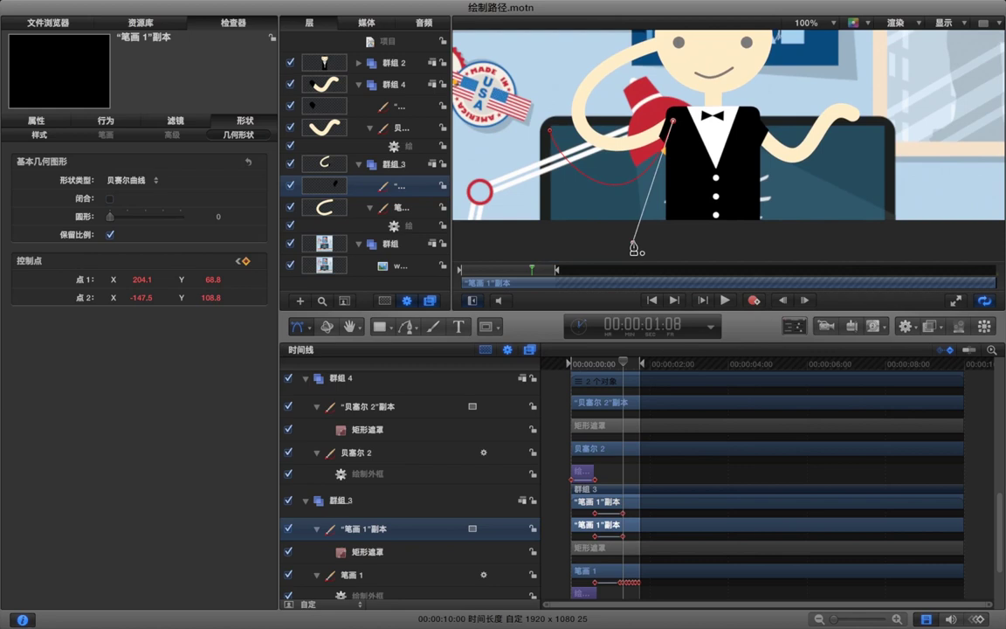
{"action": "left_click_drag", "start_coordinate": [633, 238], "coordinate": [608, 179]}
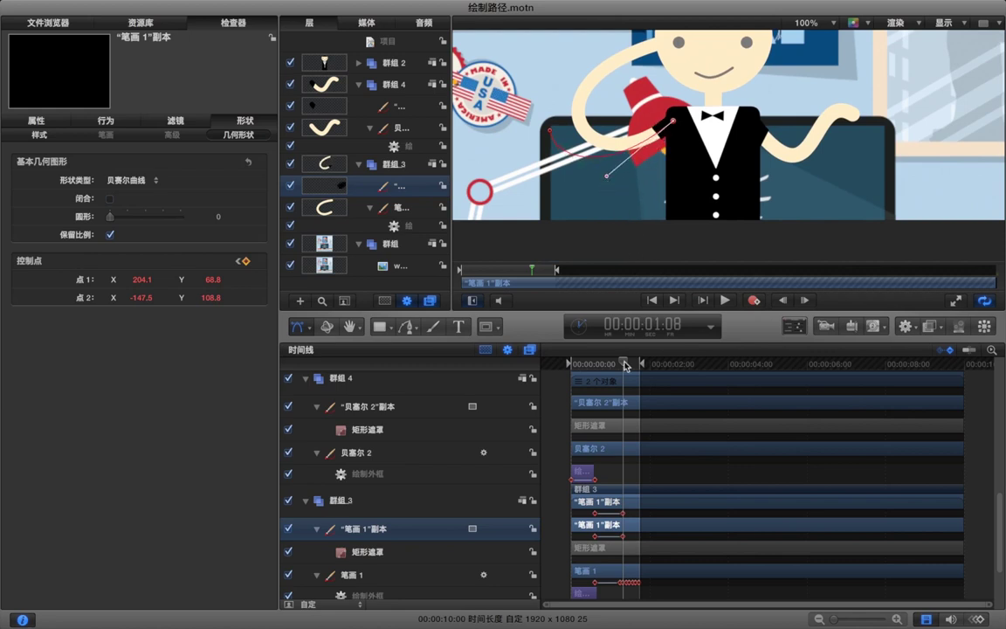
- Play the animation and inspect at 300% how the black sleeve follows the arm at the shoulder
{"action": "left_click", "coordinate": [608, 476]}
{"action": "key", "text": "space"}
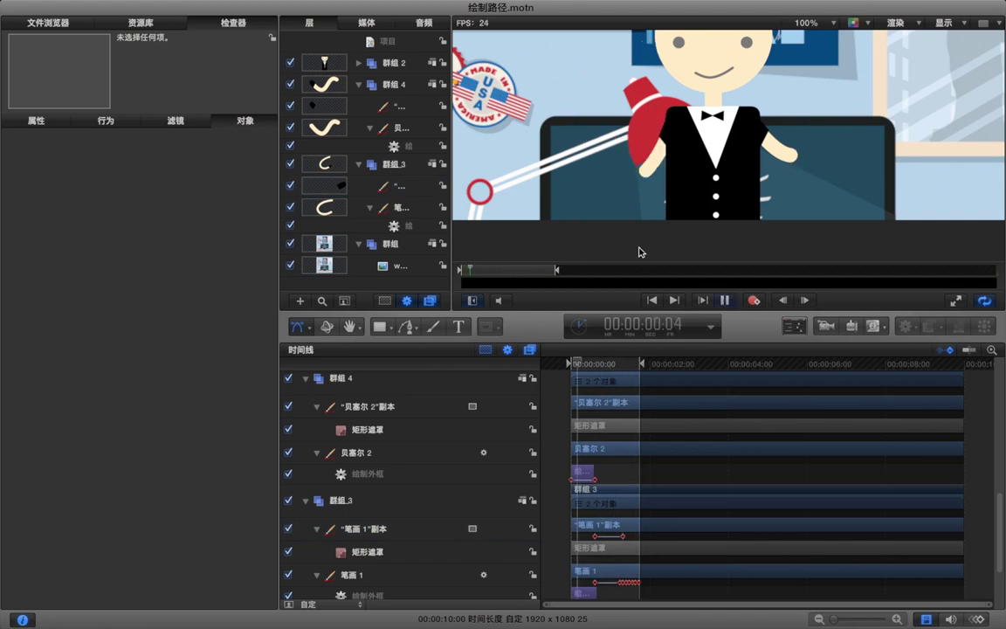
{"action": "key", "text": "super+equal"}
{"action": "key", "text": "super+equal"}
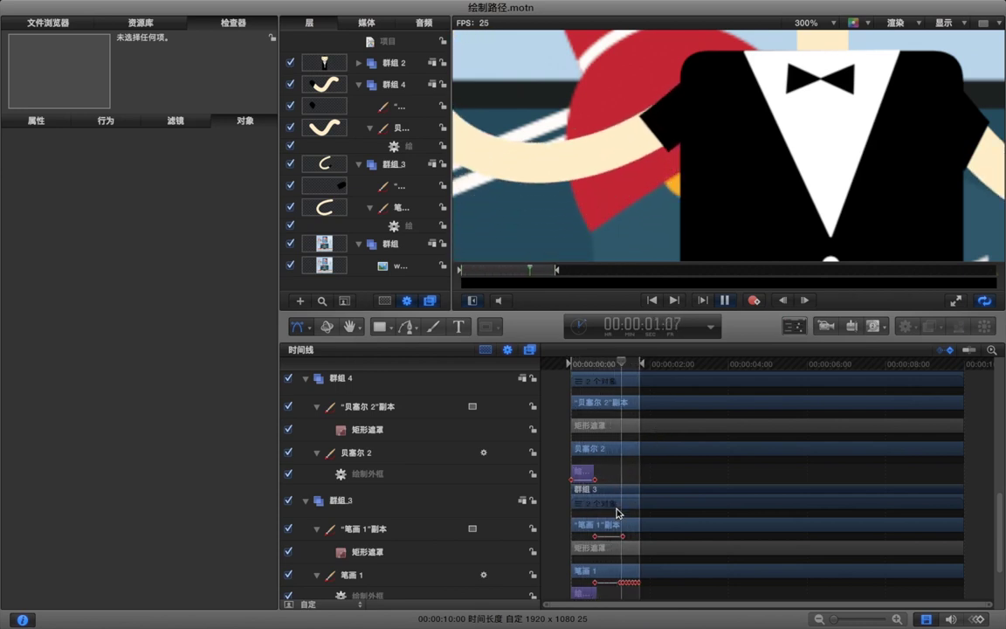
- Shift the last shape-animation keyframe (形状.动画通道) of "笔画 1"副本 a few frames earlier in the keyframe editor and play back the retimed sleeve
{"action": "left_click", "coordinate": [409, 529]}
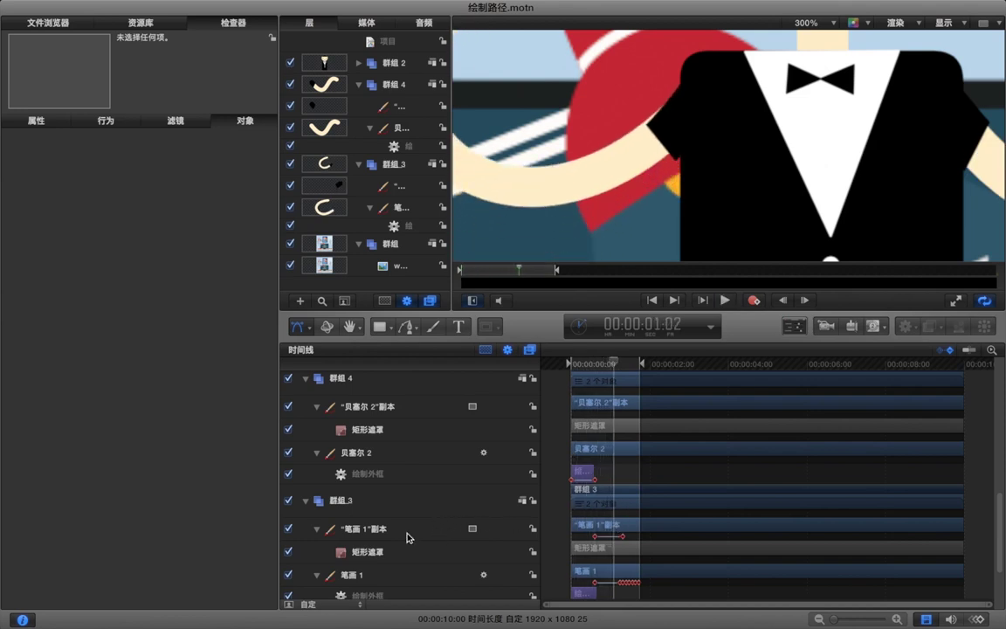
{"action": "left_click", "coordinate": [978, 619]}
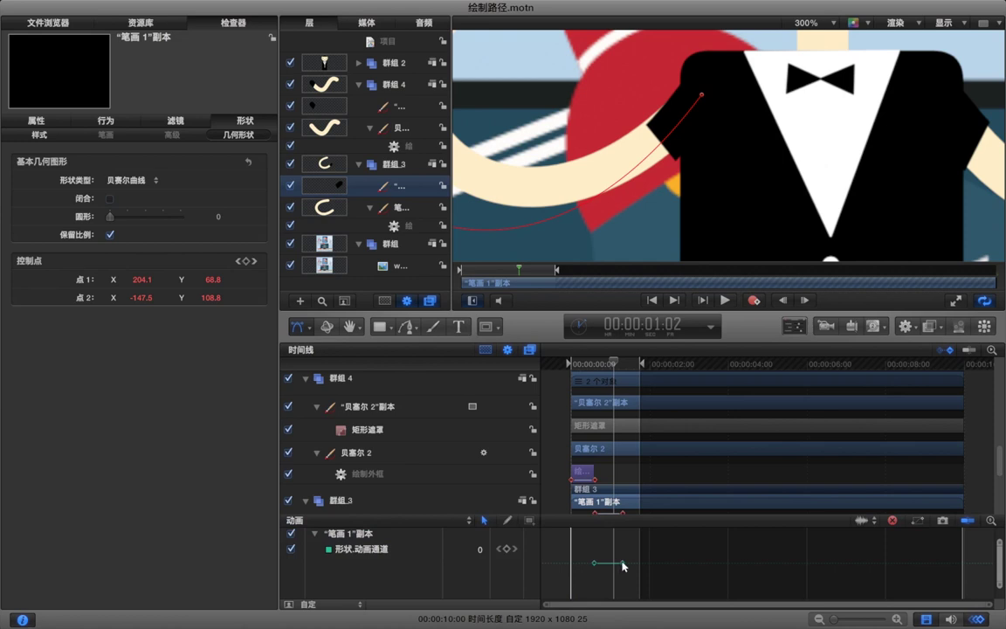
{"action": "left_click", "coordinate": [384, 550]}
{"action": "left_click_drag", "start_coordinate": [622, 578], "coordinate": [616, 578]}
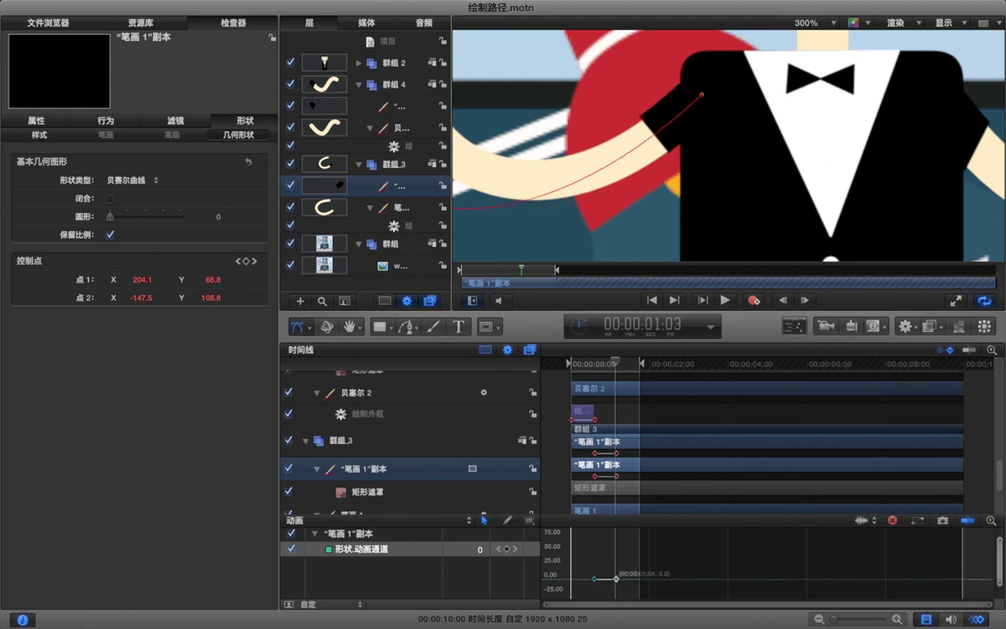
{"action": "left_click", "coordinate": [622, 566]}
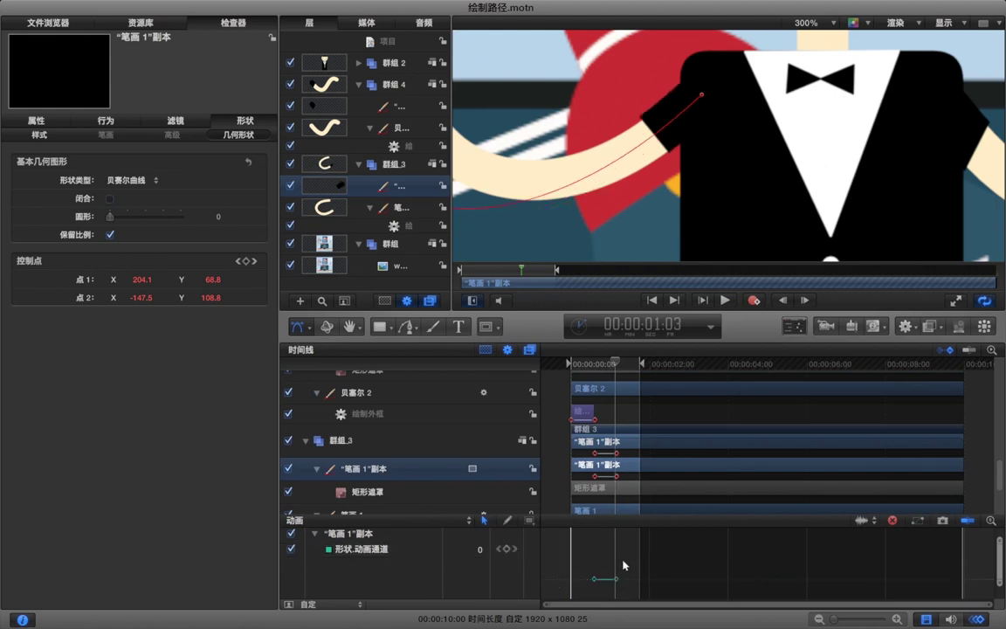
{"action": "key", "text": "space"}
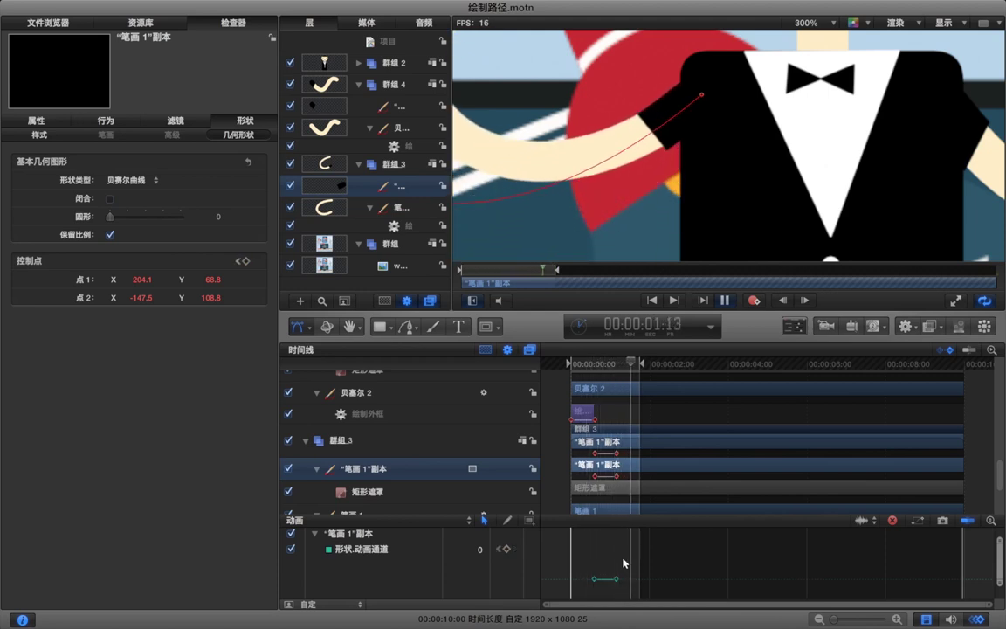
{"action": "key", "text": "space"}
{"action": "left_click", "coordinate": [976, 618]}
{"action": "left_click", "coordinate": [597, 234]}
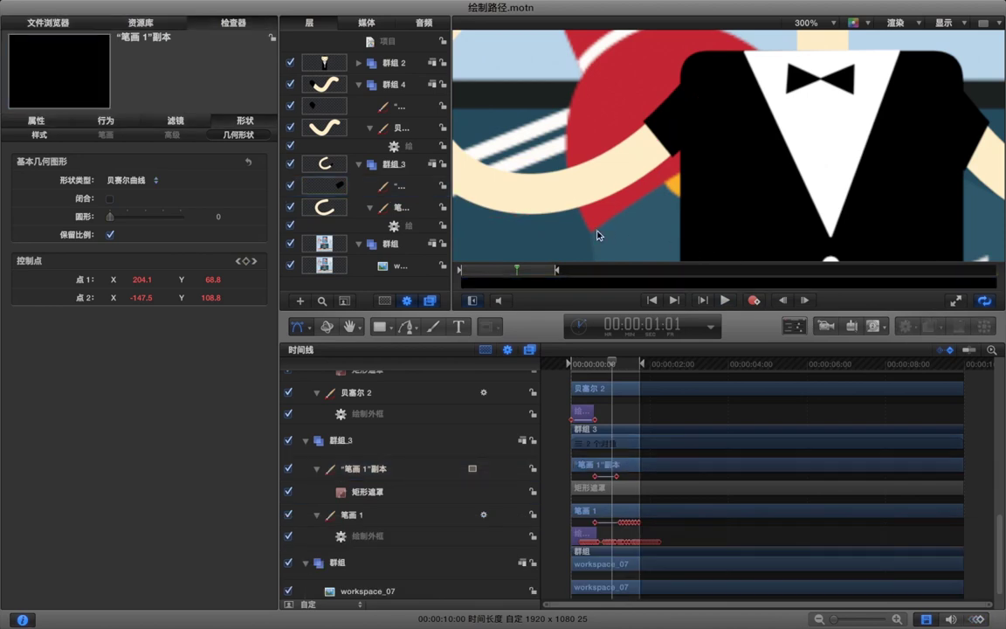
- Render a RAM preview and play the whole scene to check the combined arm and sleeve motion
{"action": "key", "text": "shift+z"}
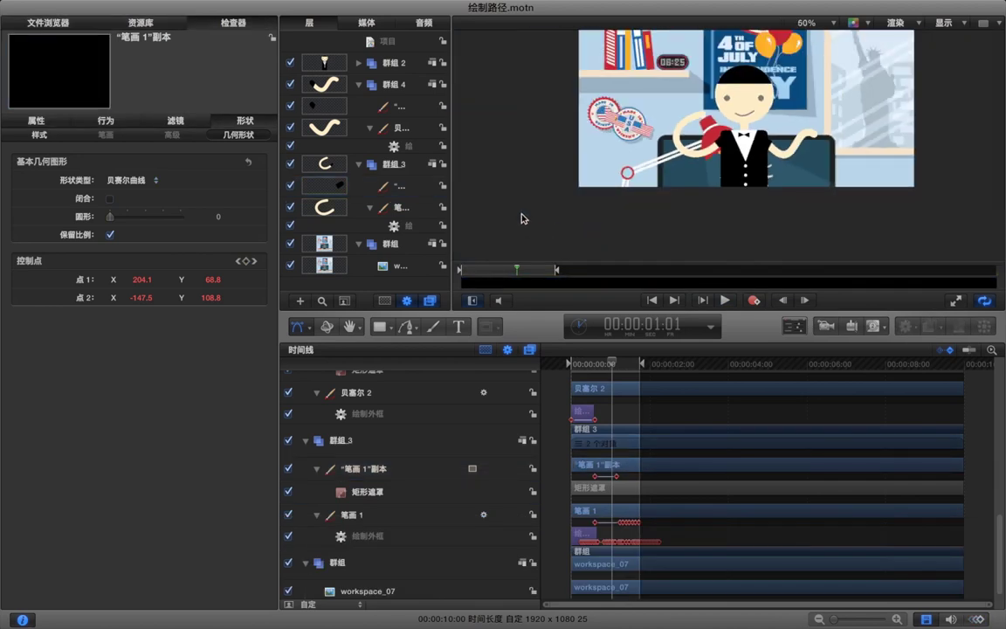
{"action": "left_click", "coordinate": [522, 219]}
{"action": "key", "text": "super+r"}
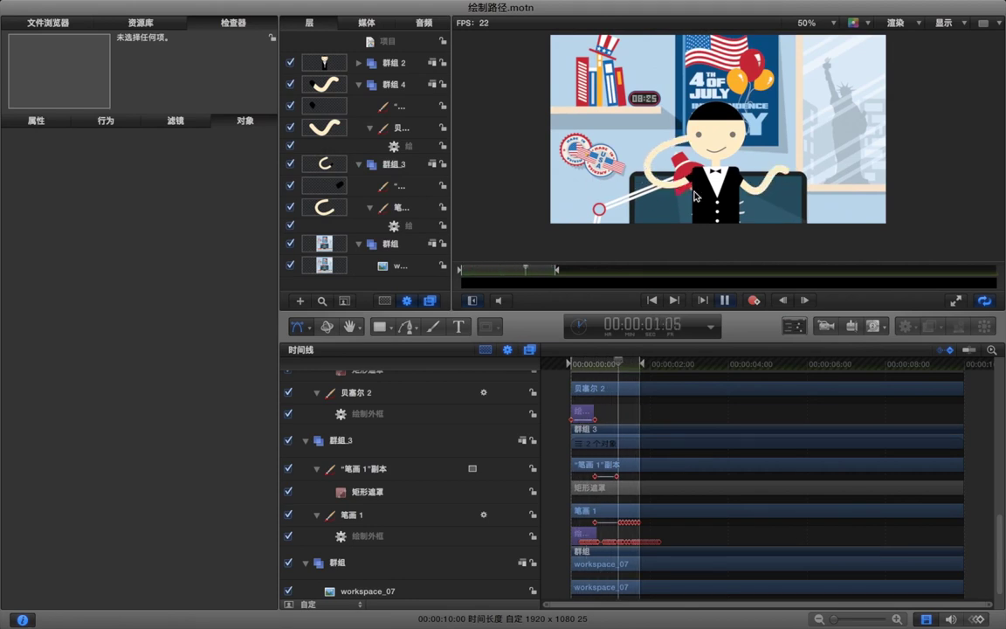
{"action": "key", "text": "space"}
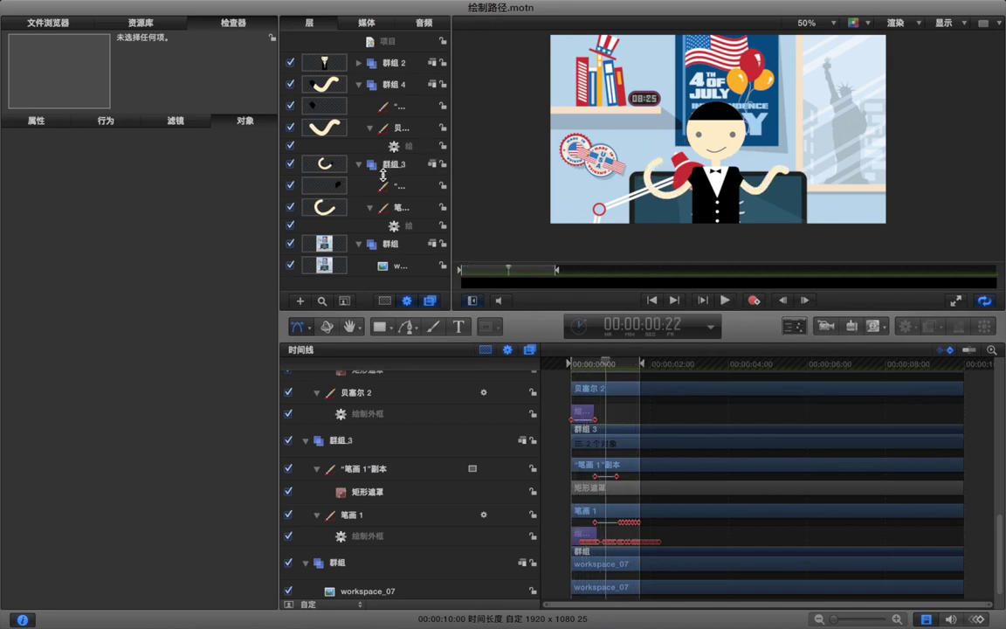
- Expand 群组 2 and go through its shape layers to locate the eye circle 圆形 1
{"action": "left_click", "coordinate": [359, 63]}
{"action": "left_click", "coordinate": [397, 106]}
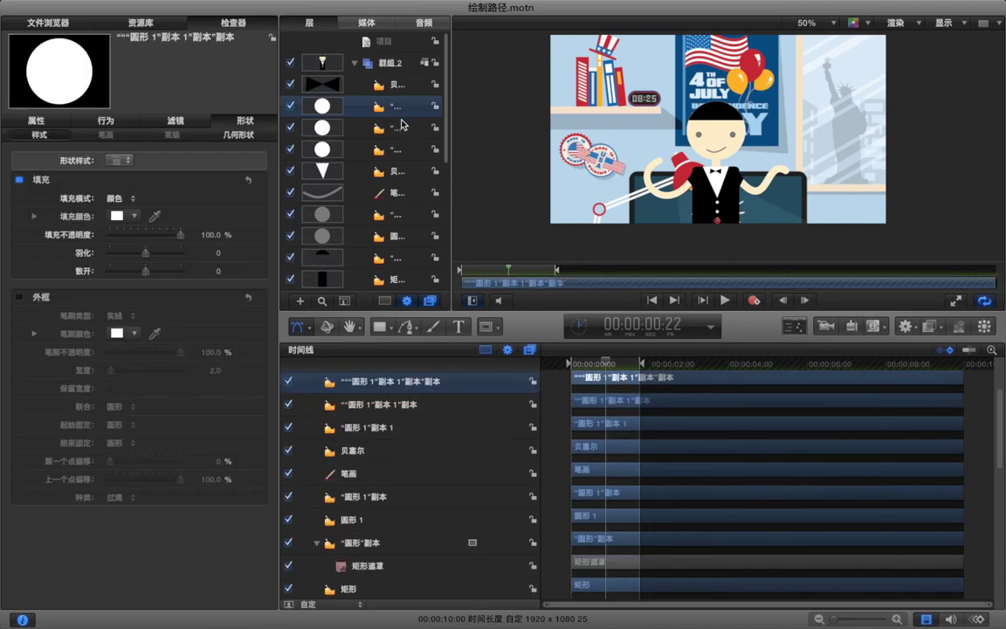
{"action": "left_click", "coordinate": [398, 128]}
{"action": "left_click", "coordinate": [395, 150]}
{"action": "scroll", "coordinate": [398, 166], "scroll_direction": "down", "scroll_amount": 2}
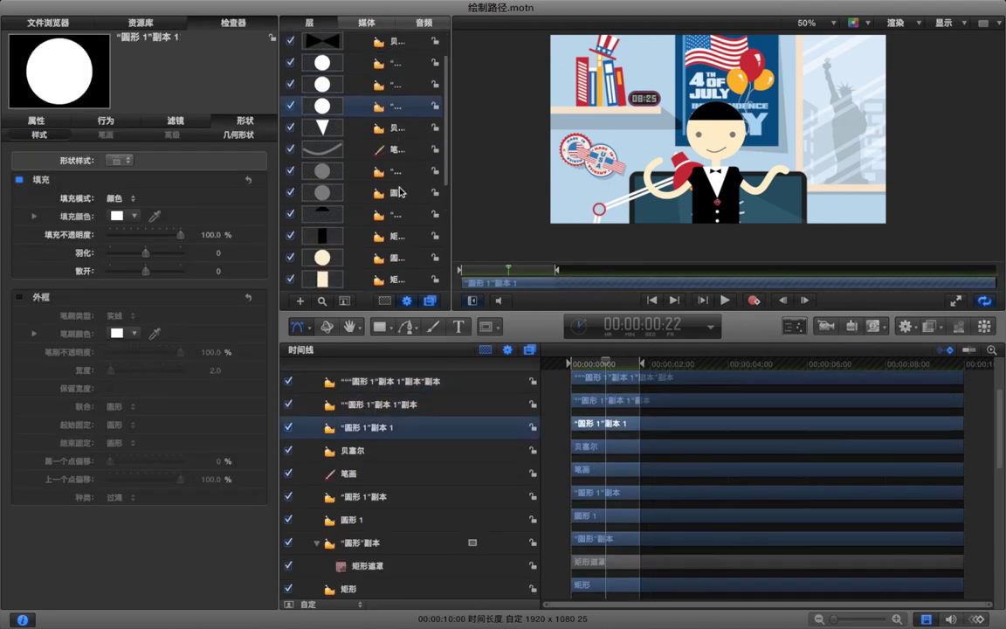
{"action": "left_click", "coordinate": [398, 170]}
{"action": "left_click", "coordinate": [398, 192]}
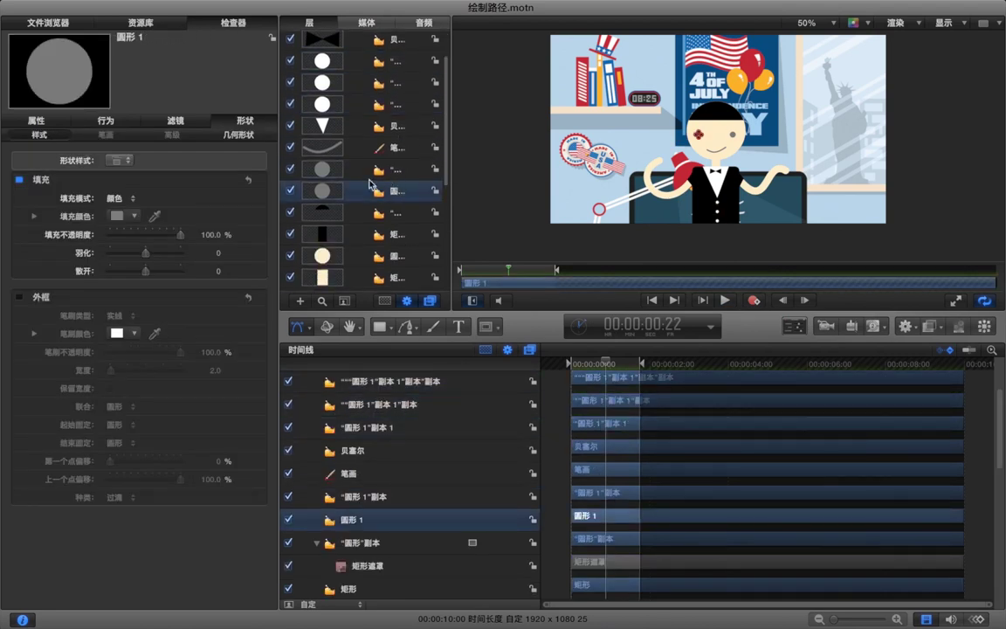
- Add scale (缩放) keyframes at 100% to both eye circles, 圆形 1 and "圆形 1"副本, at 00:00:00:00
{"action": "left_click", "coordinate": [294, 329]}
{"action": "left_click", "coordinate": [297, 348]}
{"action": "left_click", "coordinate": [36, 120]}
{"action": "left_click", "coordinate": [570, 364]}
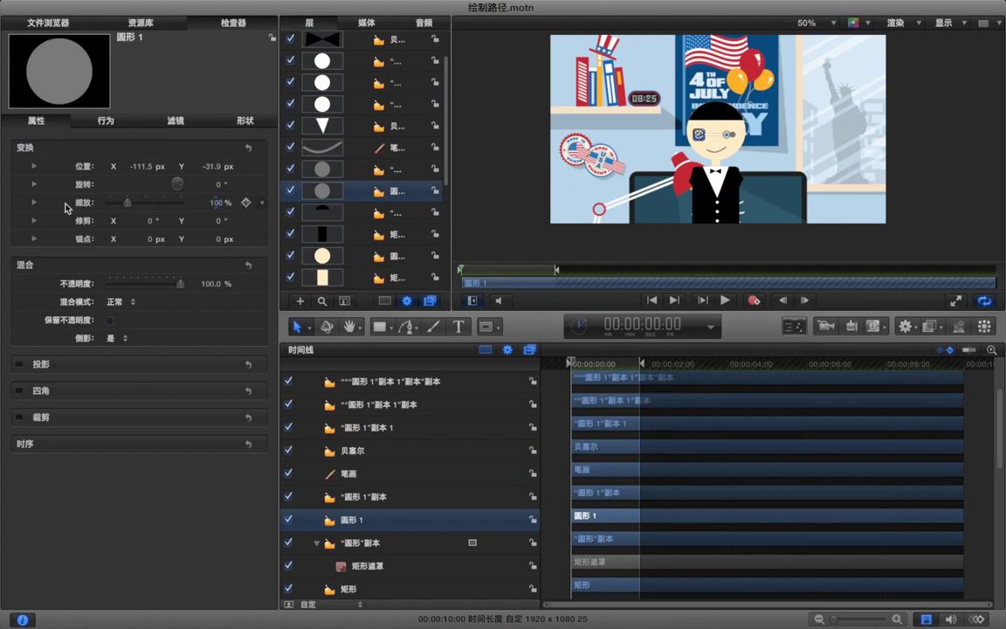
{"action": "left_click", "coordinate": [33, 202]}
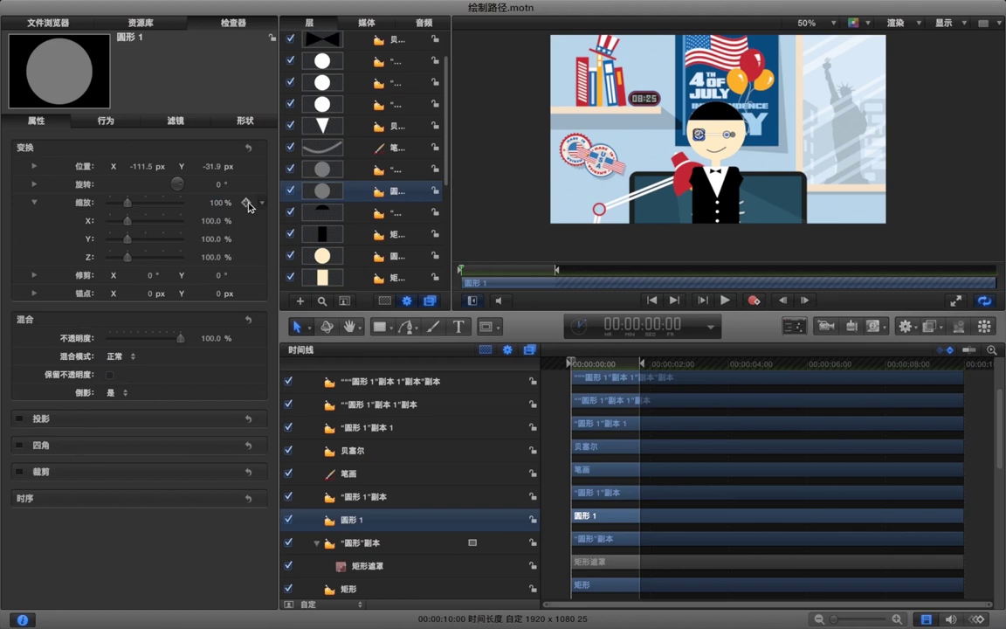
{"action": "left_click", "coordinate": [350, 167], "text": "shift"}
{"action": "left_click", "coordinate": [393, 197]}
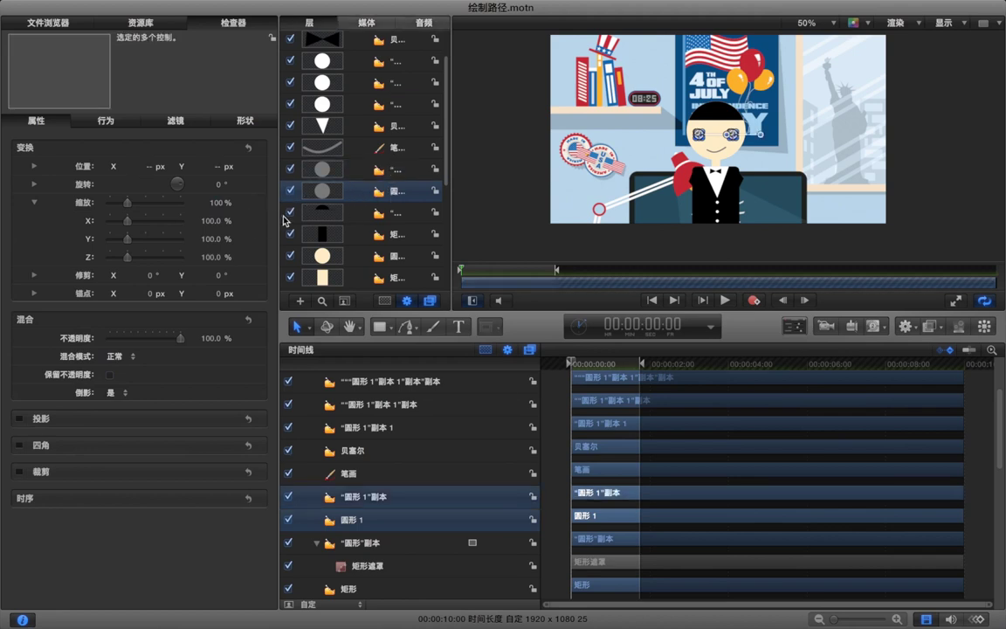
{"action": "left_click", "coordinate": [346, 162], "text": "shift"}
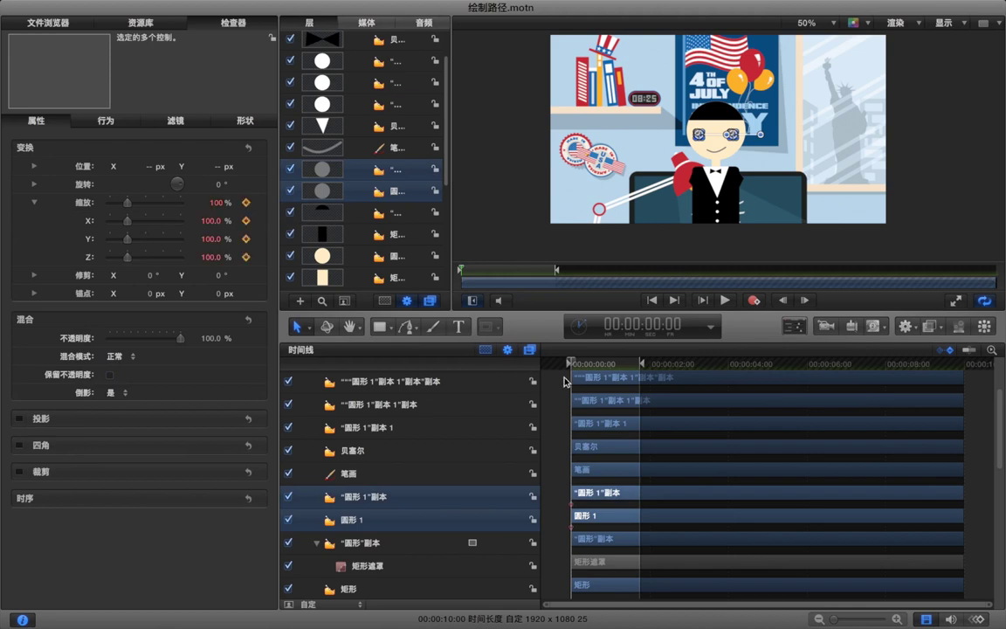
- Add 100% scale keyframes to both eye circles on consecutive frames around 00:00:00:12
{"action": "key", "text": "space"}
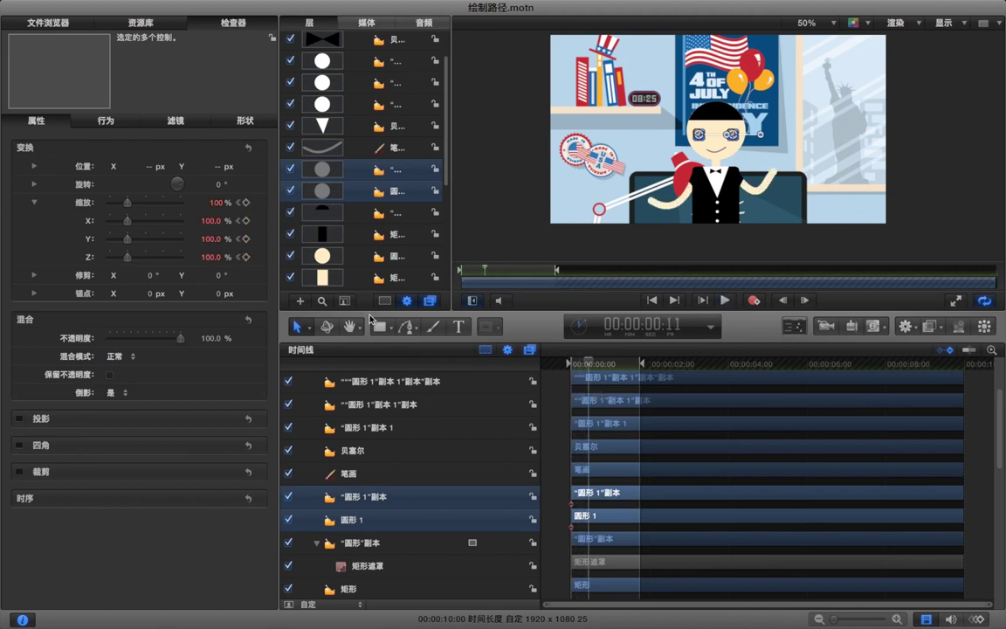
{"action": "key", "text": "Right"}
{"action": "left_click", "coordinate": [247, 202]}
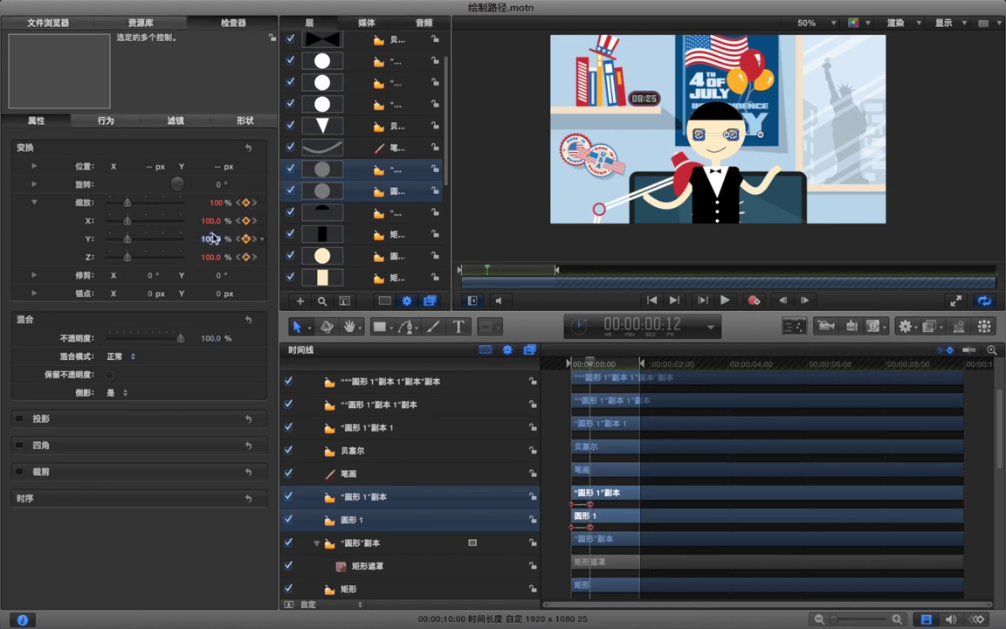
- Flatten both eyes at 00:00:00:12 by reducing their Y scale to 11.54%, judging the shape at 300%
{"action": "scroll", "coordinate": [716, 144], "scroll_direction": "up", "scroll_amount": 5}
{"action": "scroll", "coordinate": [669, 165], "scroll_direction": "up", "scroll_amount": 2}
{"action": "scroll", "coordinate": [669, 165], "scroll_direction": "left", "scroll_amount": 2}
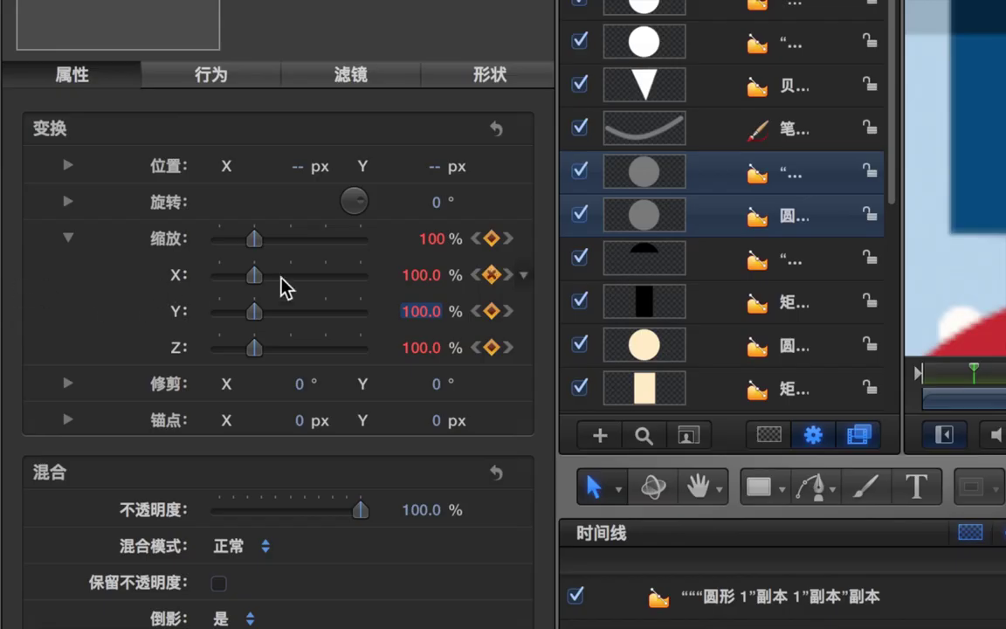
{"action": "left_click", "coordinate": [211, 239]}
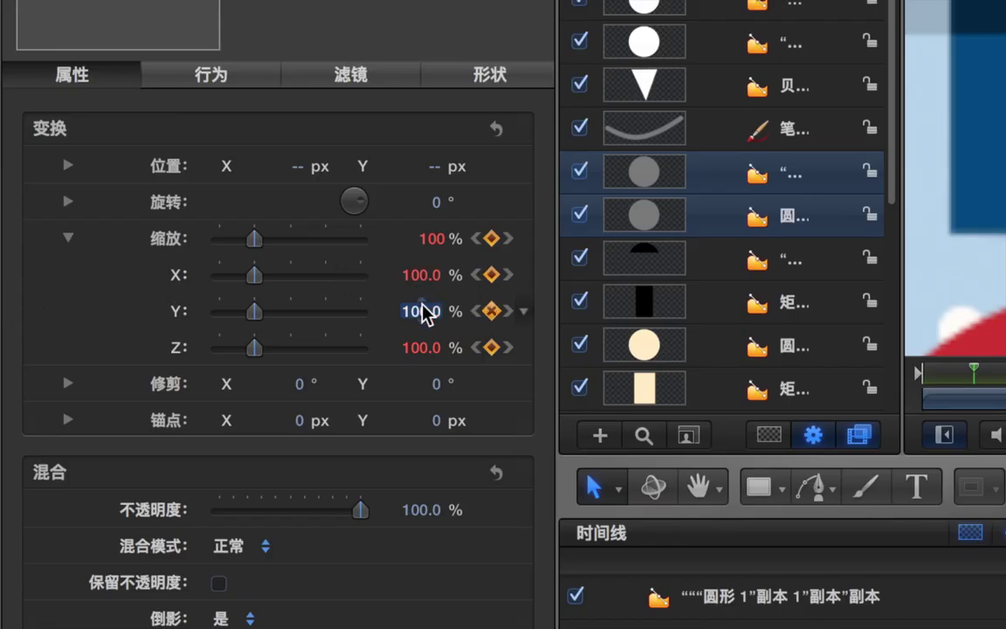
{"action": "left_click_drag", "start_coordinate": [424, 313], "coordinate": [418, 312]}
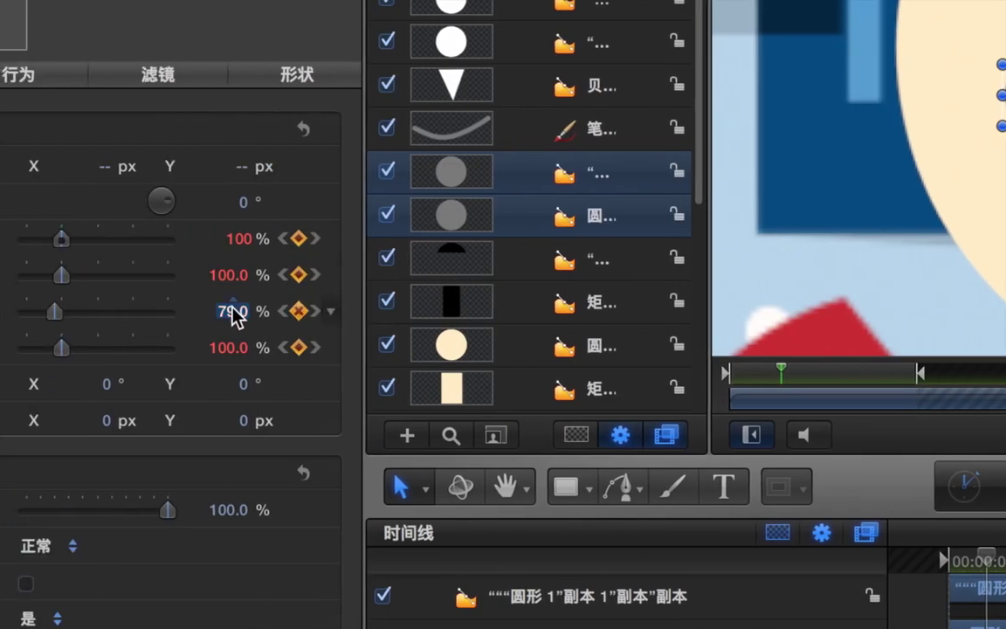
{"action": "left_click_drag", "start_coordinate": [85, 313], "coordinate": [35, 311]}
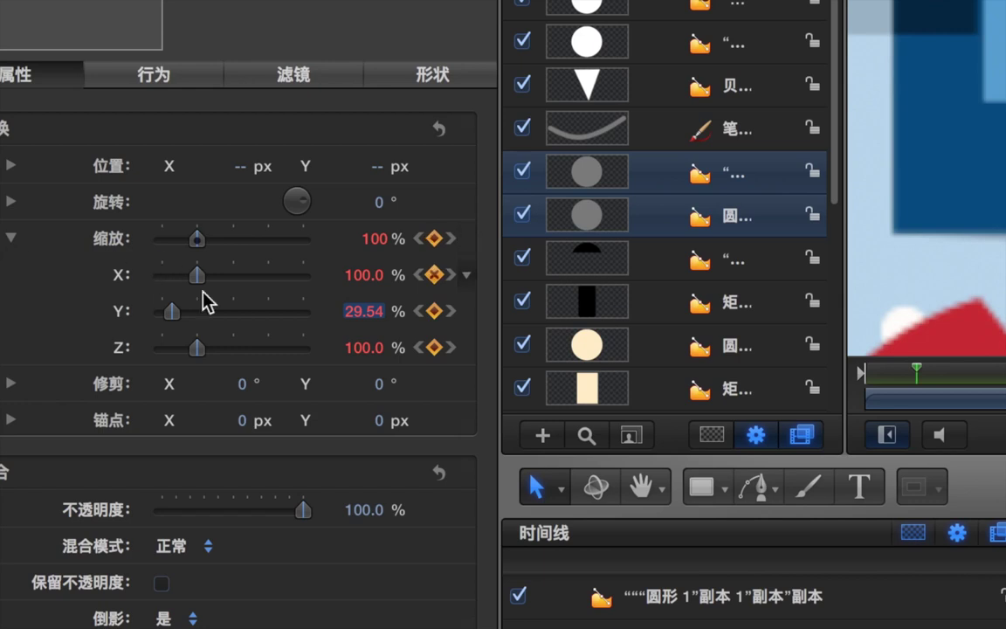
{"action": "left_click", "coordinate": [372, 310]}
{"action": "left_click_drag", "start_coordinate": [373, 311], "coordinate": [373, 315]}
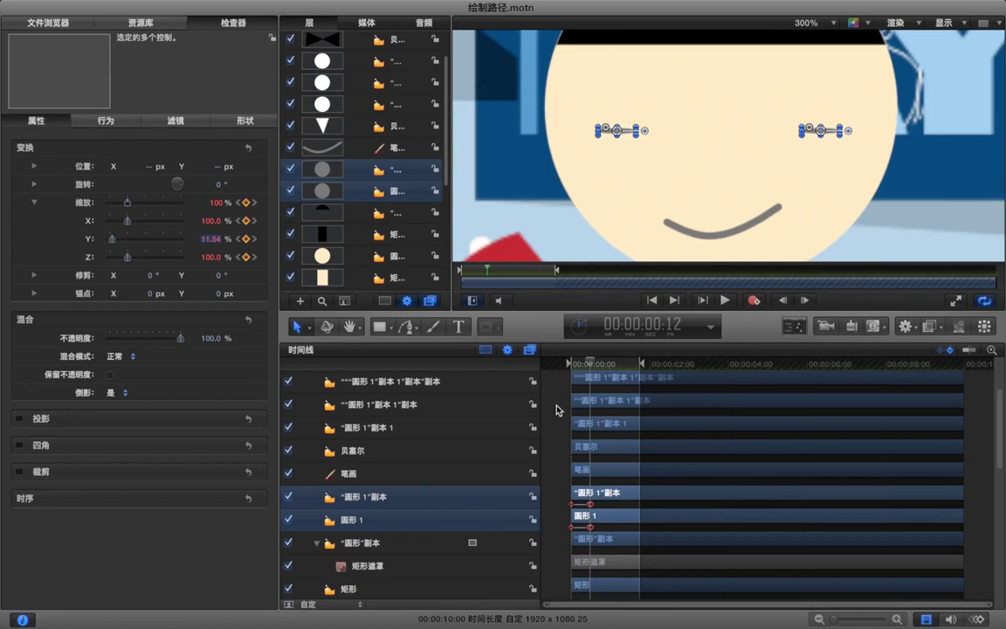
- Create a second blink by keyframing both eyes' scale around 00:00:01:00 and setting Y scale to 10% on that frame
{"action": "left_click_drag", "start_coordinate": [591, 367], "coordinate": [603, 468]}
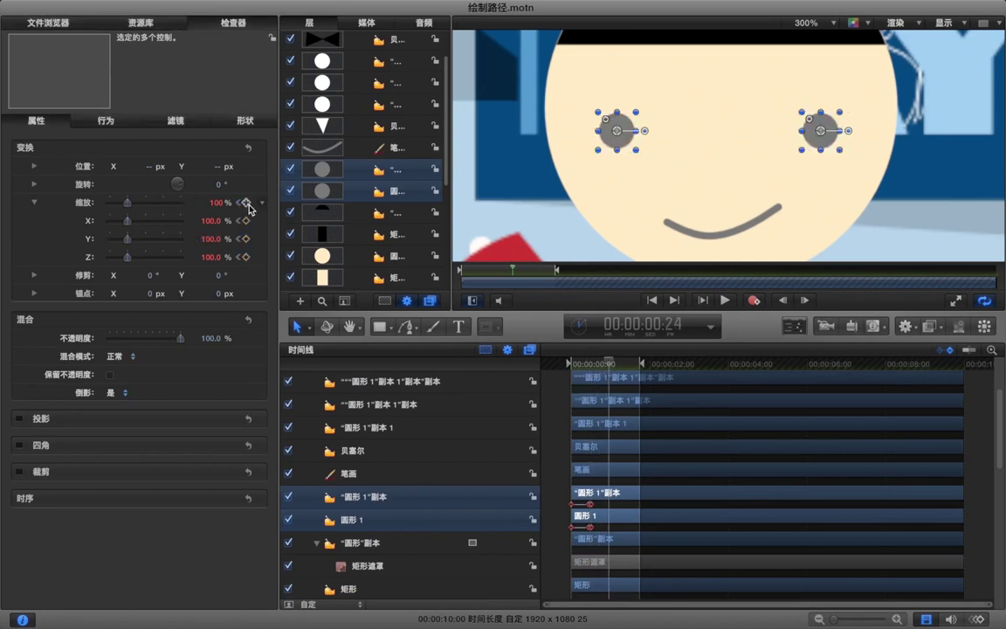
{"action": "key", "text": "Right"}
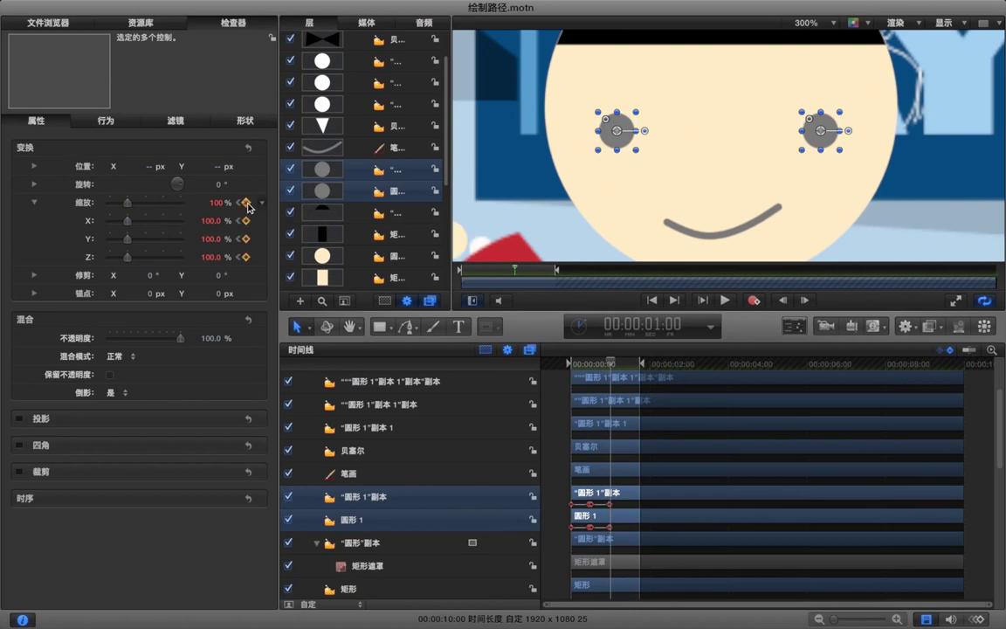
{"action": "left_click", "coordinate": [210, 238]}
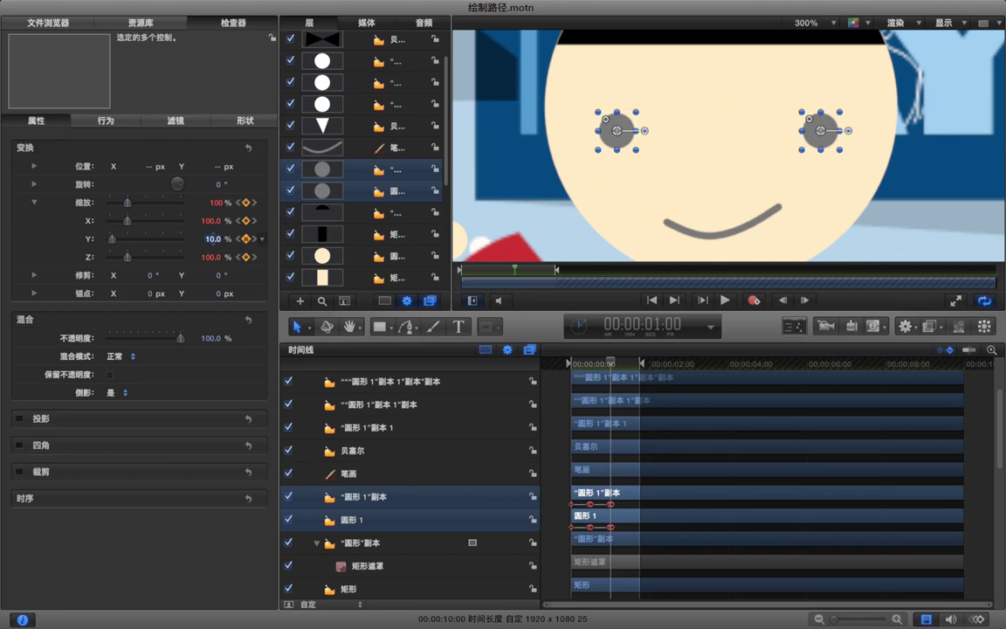
{"action": "type", "text": "10.0"}
{"action": "key", "text": "Return"}
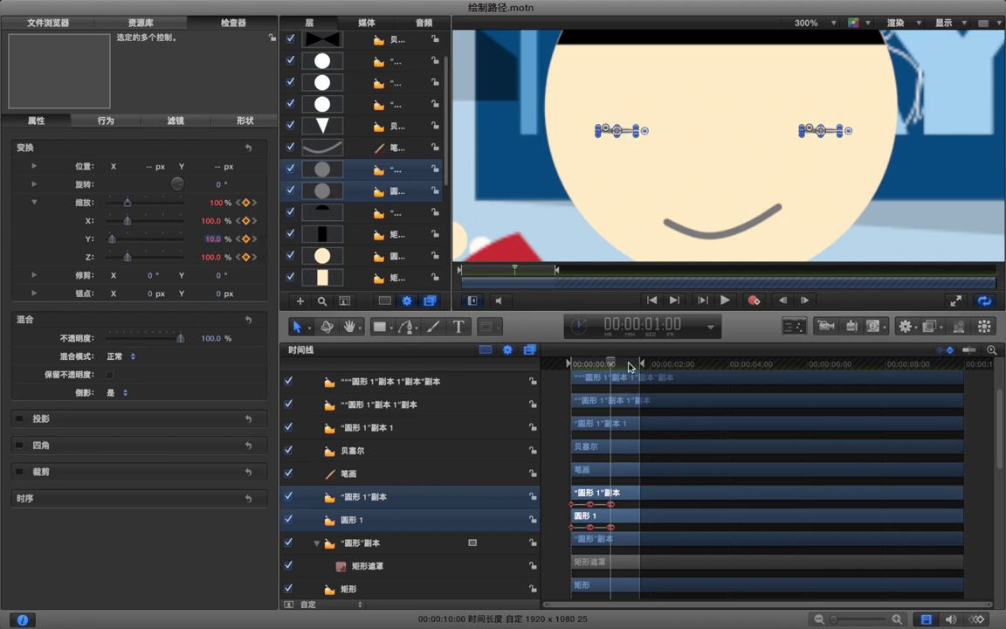
- Create a third blink by keyframing both eyes' scale from 00:00:01:12 and setting Y scale to 10% at 00:00:01:13
{"action": "left_click", "coordinate": [631, 366]}
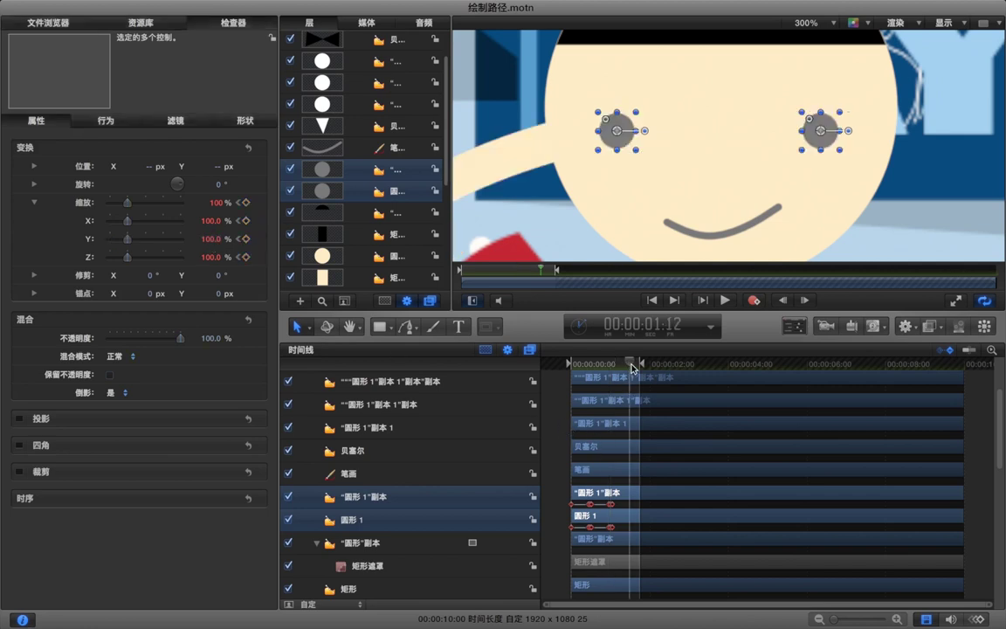
{"action": "key", "text": "Right"}
{"action": "key", "text": "Right"}
{"action": "left_click", "coordinate": [246, 202]}
{"action": "key", "text": "Left"}
{"action": "left_click", "coordinate": [209, 241]}
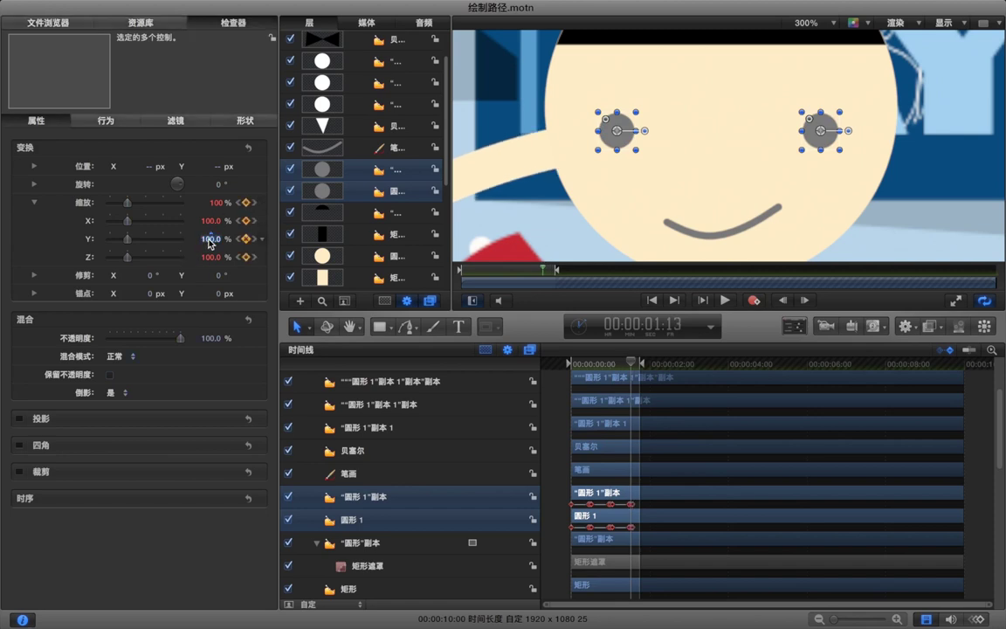
{"action": "left_click", "coordinate": [537, 194]}
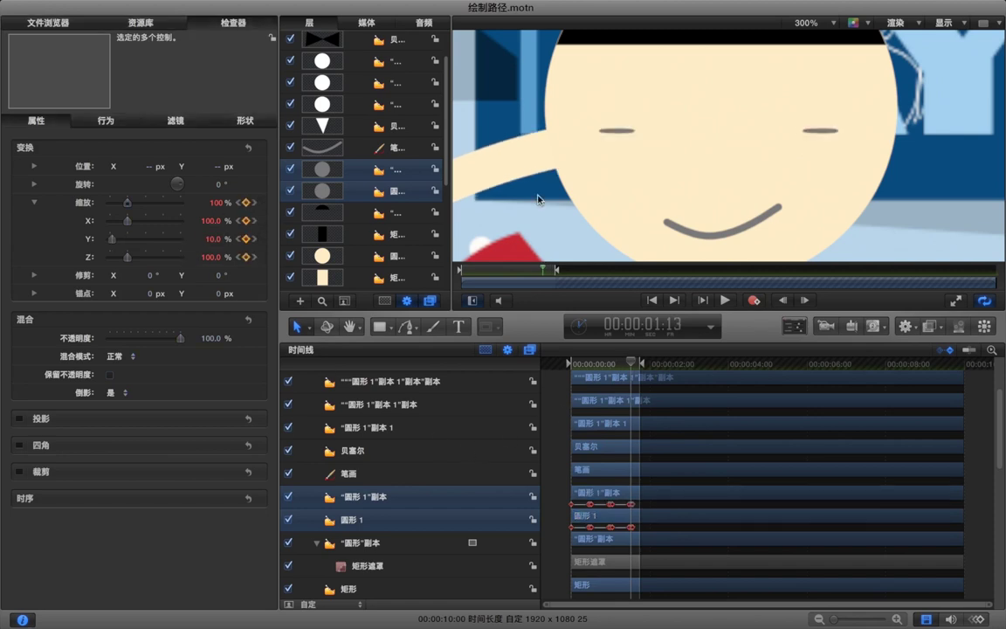
- Deselect the eyes, fit the whole scene in the canvas and play back the blinking animation
{"action": "left_click", "coordinate": [537, 186]}
{"action": "key", "text": "shift+z"}
{"action": "left_click", "coordinate": [495, 192]}
{"action": "left_click", "coordinate": [566, 437]}
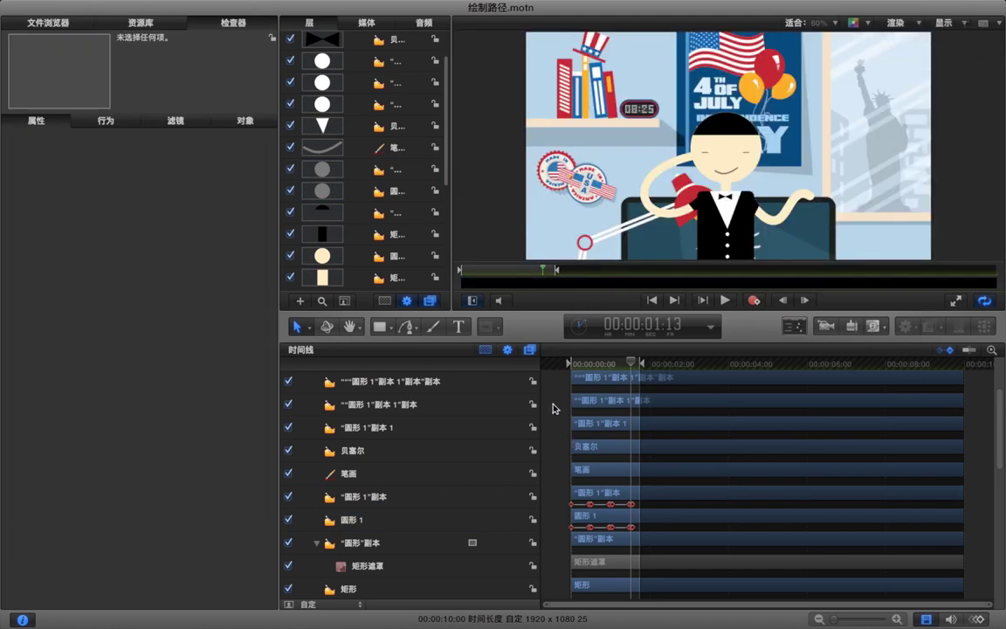
{"action": "key", "text": "space"}
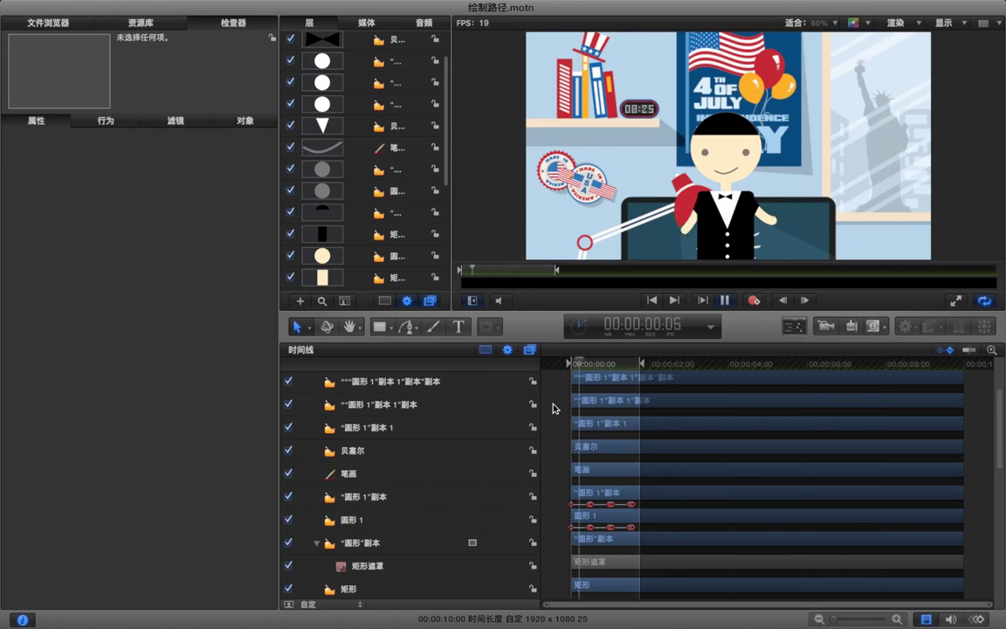